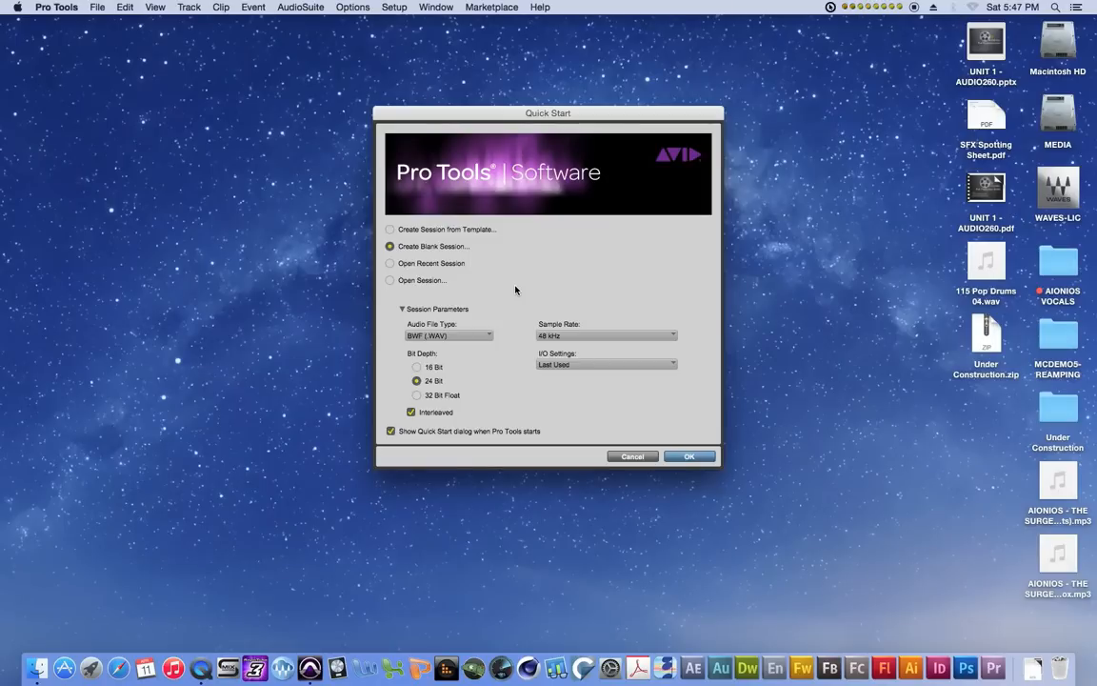
# - Dismiss the Quick Start dialog and configure a new blank session with BWF (.WAV) audio files and a 48 kHz sample rate
pyautogui.click(632, 457)
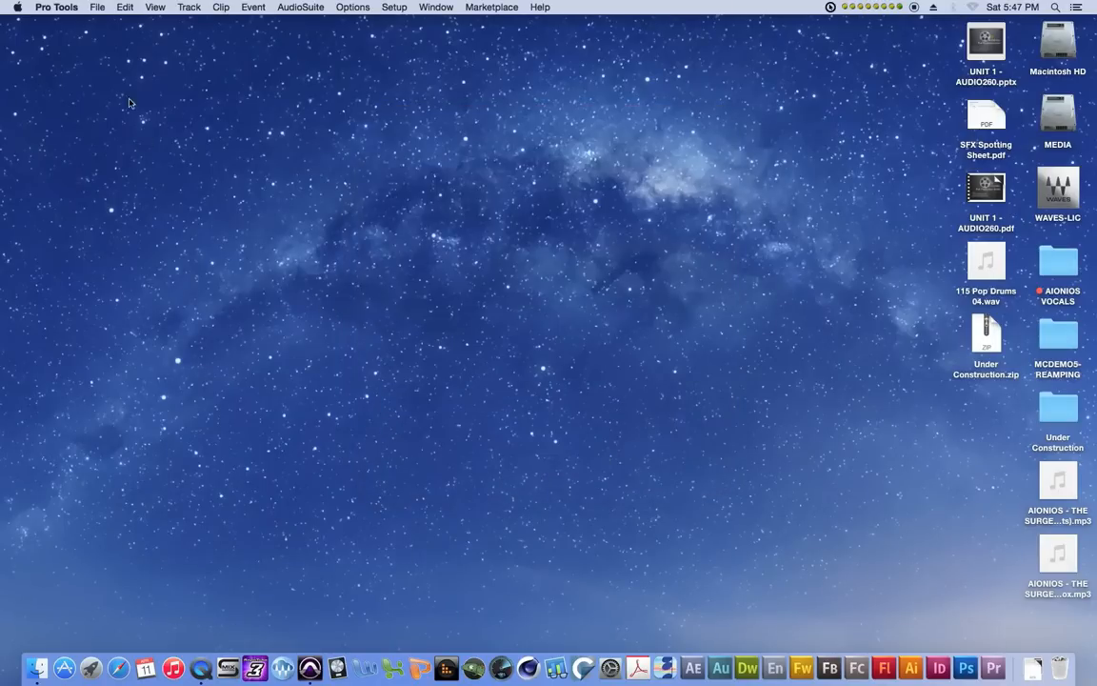
pyautogui.click(95, 7)
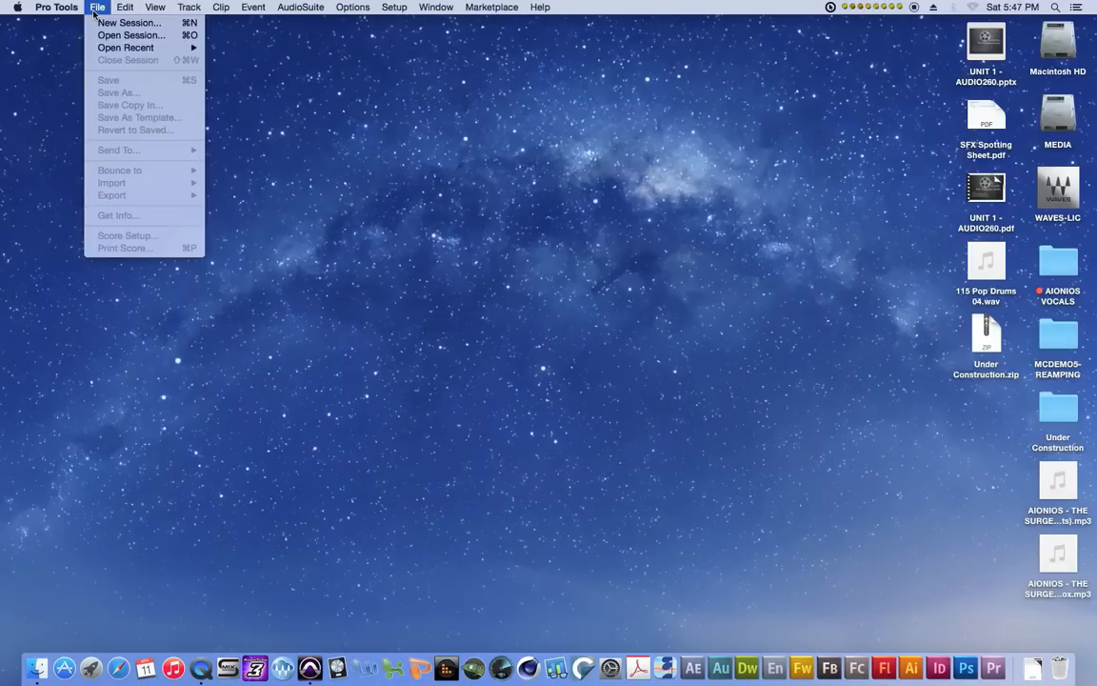
pyautogui.click(171, 25)
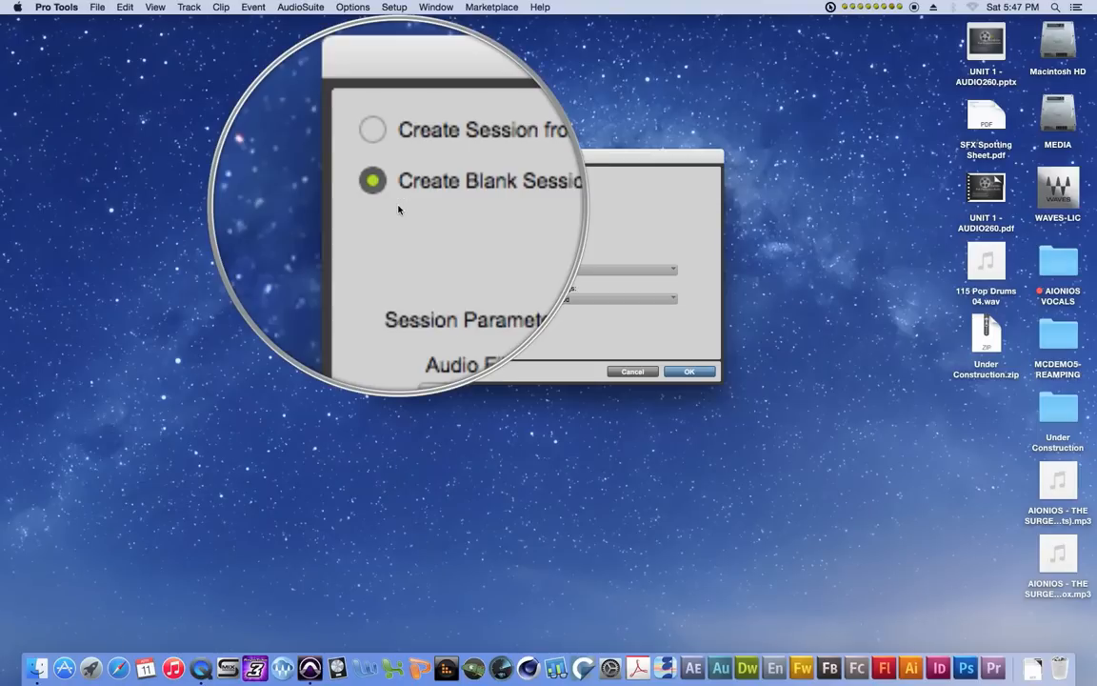
pyautogui.click(444, 270)
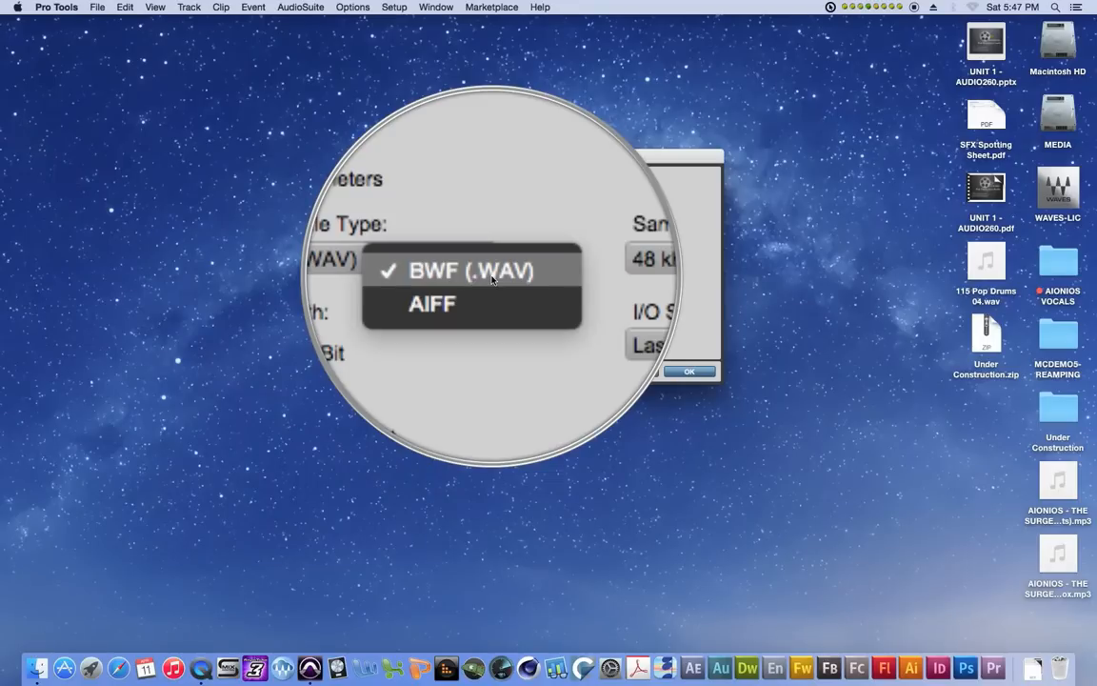
pyautogui.click(491, 274)
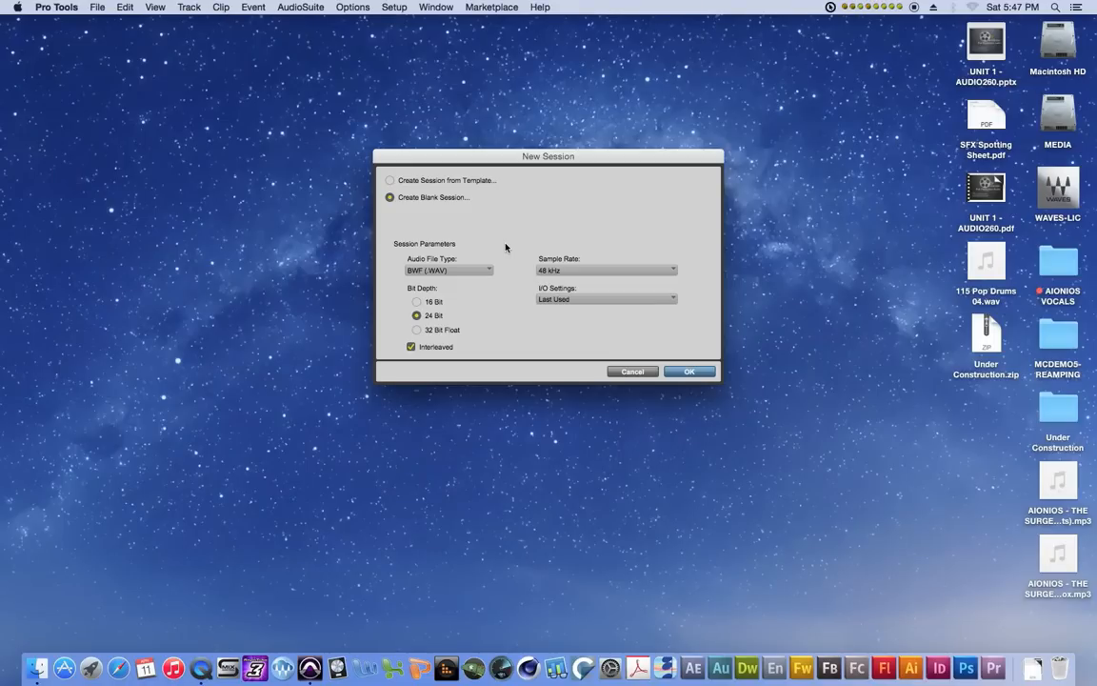
pyautogui.click(572, 271)
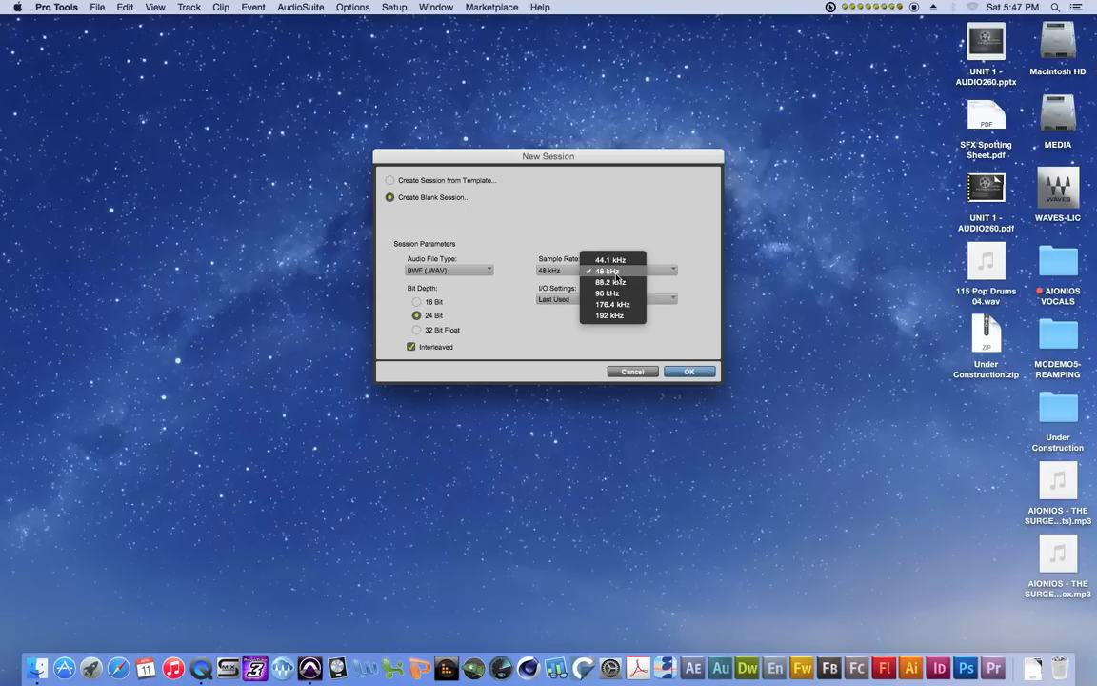
pyautogui.click(616, 273)
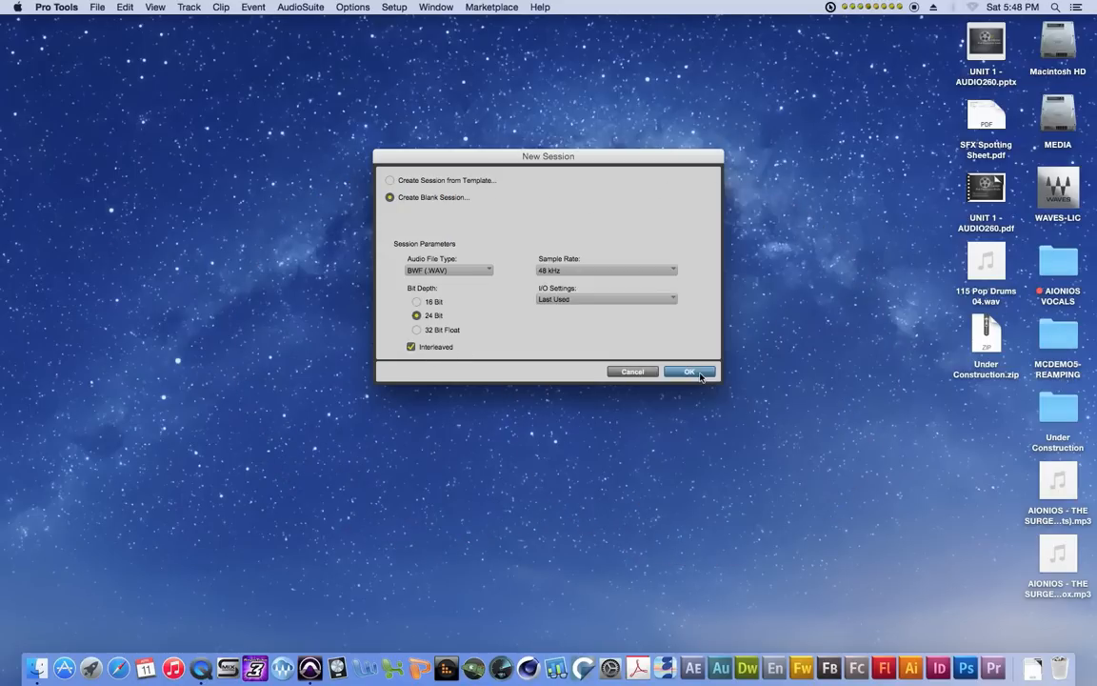
# - Save the new session as "test session" on the Desktop and enlarge its Edit window to fill the screen
pyautogui.click(690, 372)
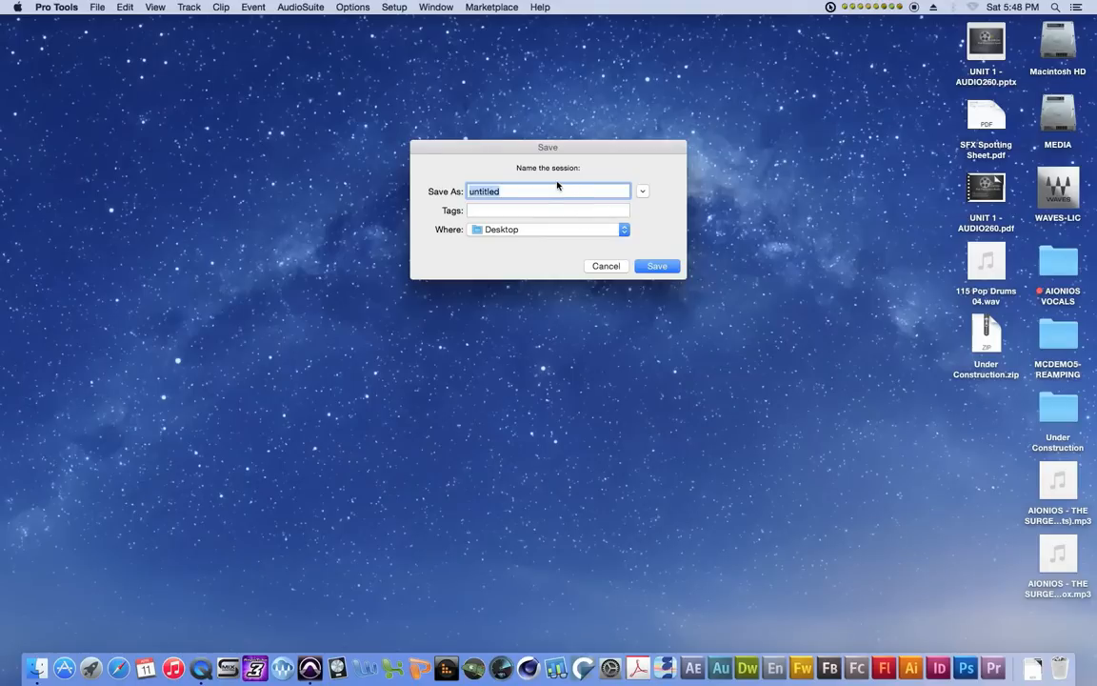
pyautogui.write('test session')
pyautogui.press('Return')
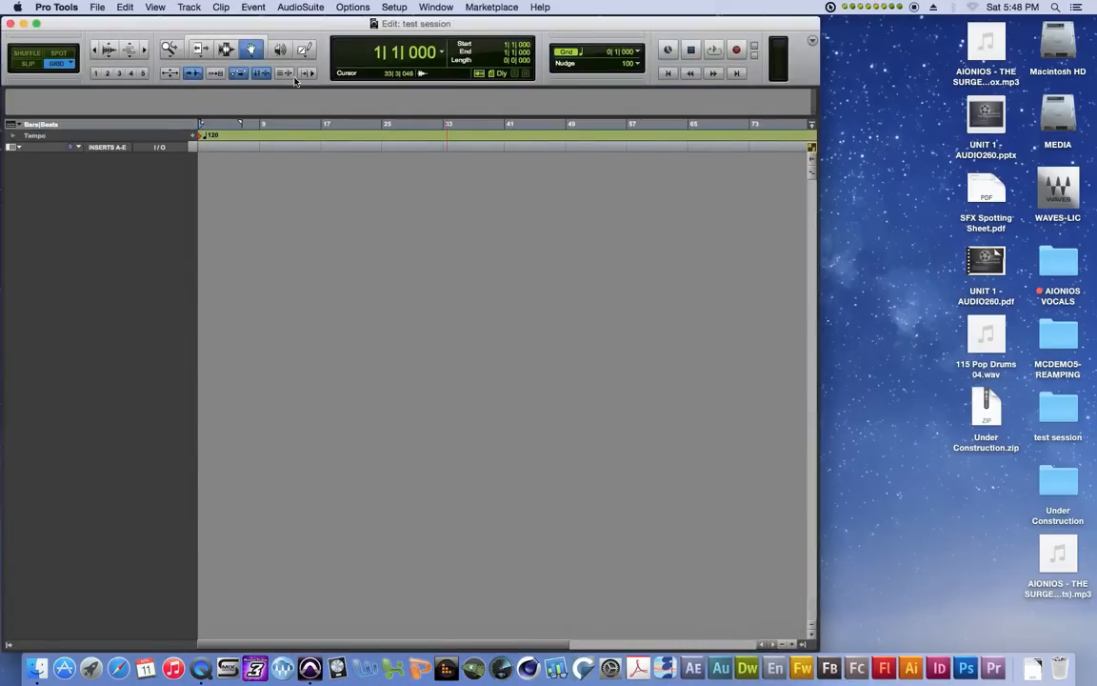
pyautogui.click(36, 23)
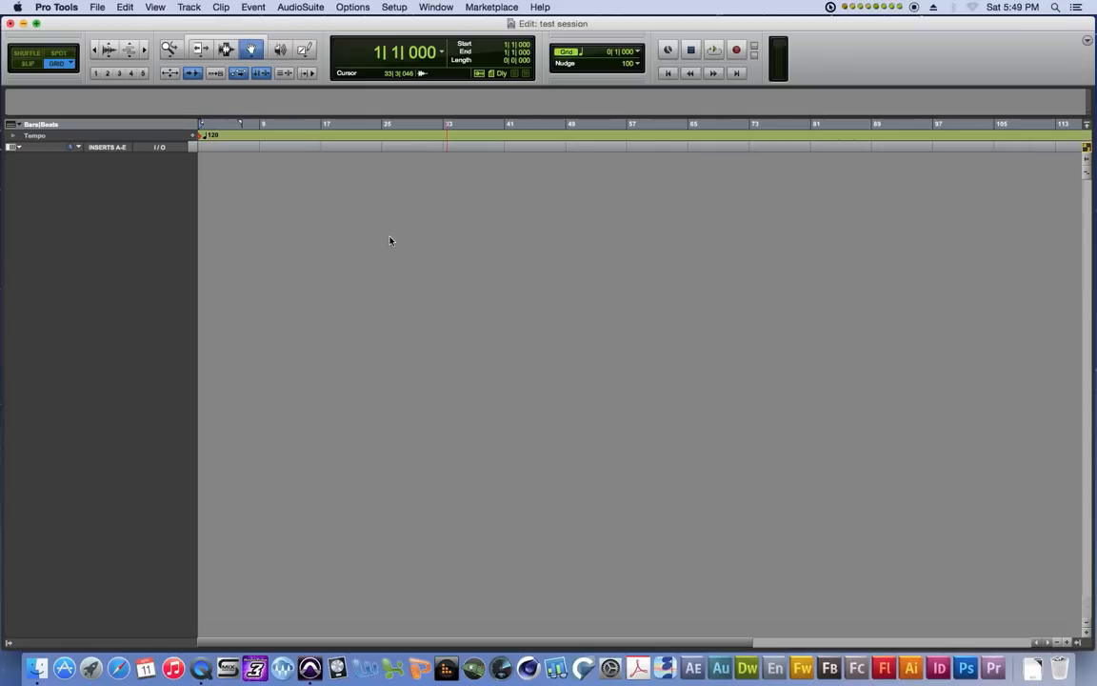
# - Open the New Tracks dialog and reposition it over the empty Edit window
pyautogui.click(188, 7)
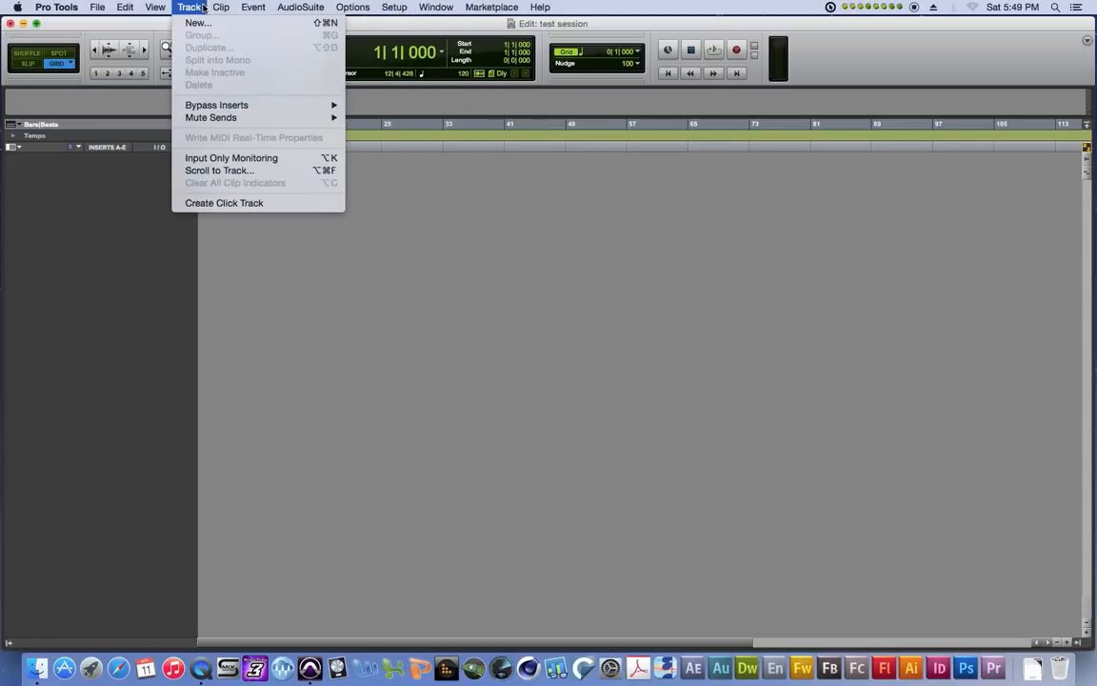
pyautogui.click(301, 25)
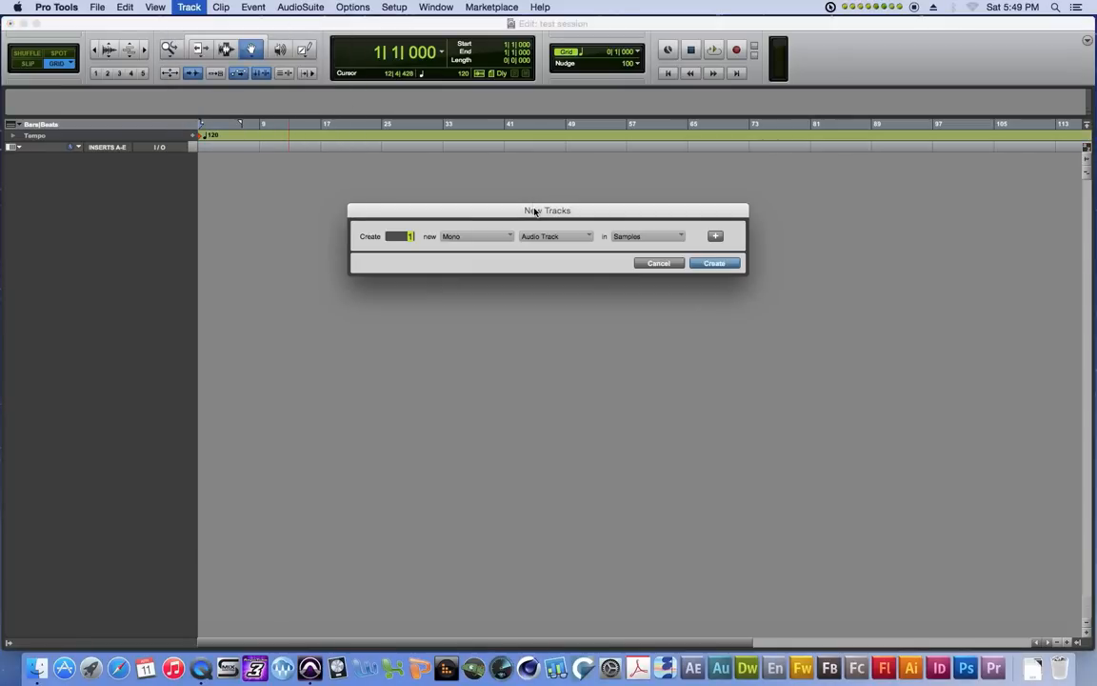
pyautogui.moveTo(535, 211); pyautogui.dragTo(511, 246)
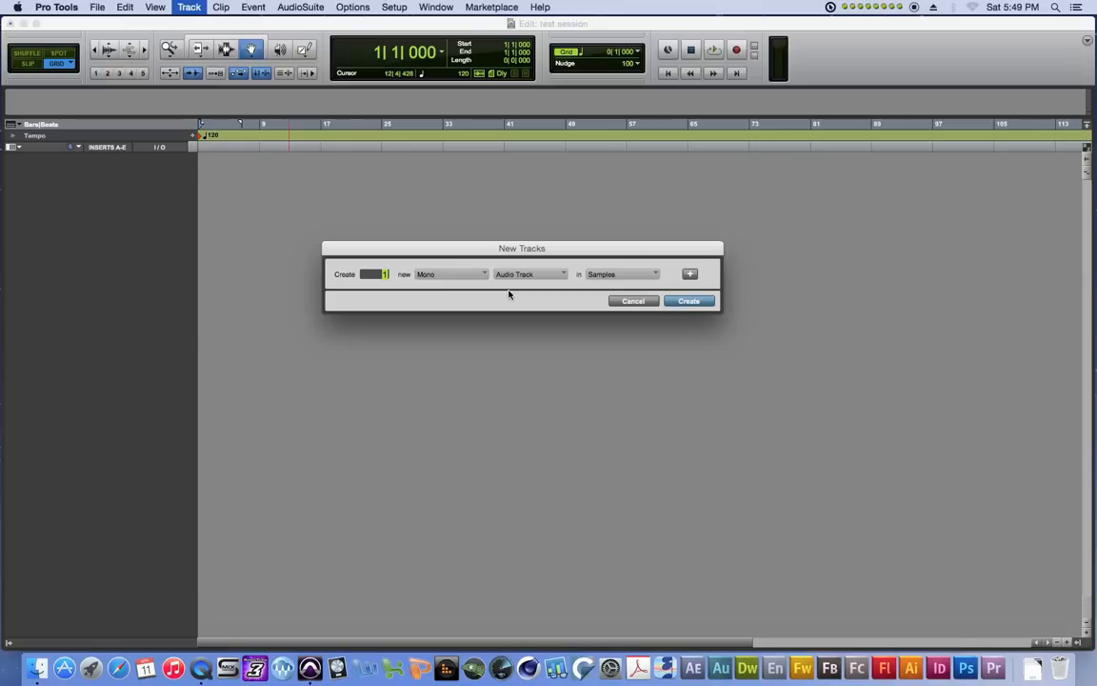
# - Cycle the new track entry through the available channel formats and track types, ending on a mono audio track
pyautogui.press('super+Right')
pyautogui.press('super+Left')
pyautogui.press('super+Right')
pyautogui.press('super+Left')
pyautogui.press('super+Right')
pyautogui.press('super+Left')
pyautogui.press('super+Up')
pyautogui.press('super+Down')
pyautogui.press('super+Down')
pyautogui.press('super+Down')
pyautogui.press('super+Down')
pyautogui.press('super+Down')
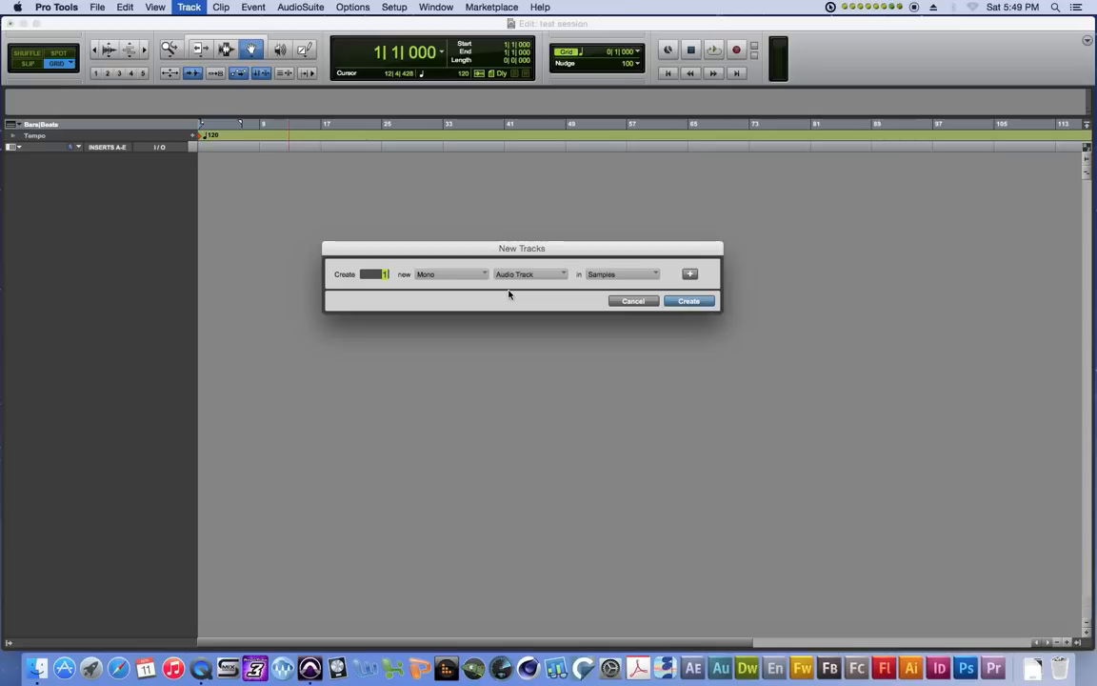
pyautogui.press('super+Up')
pyautogui.press('super+Up')
pyautogui.press('super+Up')
pyautogui.press('super+Up')
pyautogui.press('super+Up')
pyautogui.press('super+Down')
# - Add a second entry to the new tracks list for one stereo audio track
pyautogui.click(690, 274)
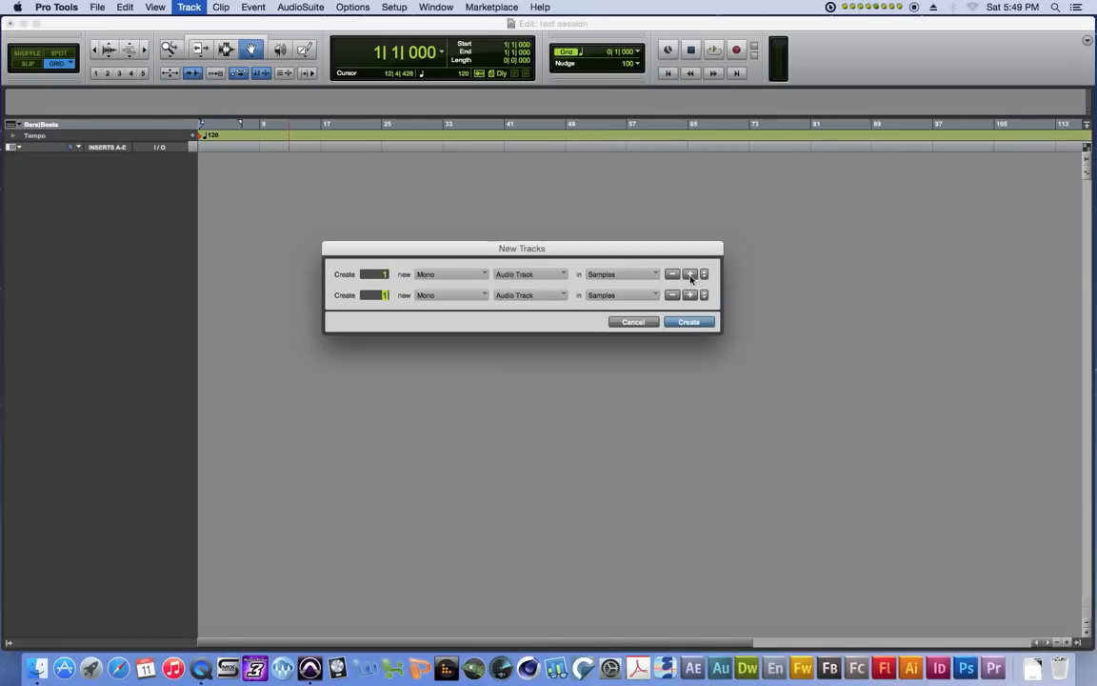
pyautogui.click(438, 295)
pyautogui.click(467, 311)
# - Add a third entry for one stereo instrument track and create all the listed tracks
pyautogui.click(689, 295)
pyautogui.click(453, 318)
pyautogui.click(465, 330)
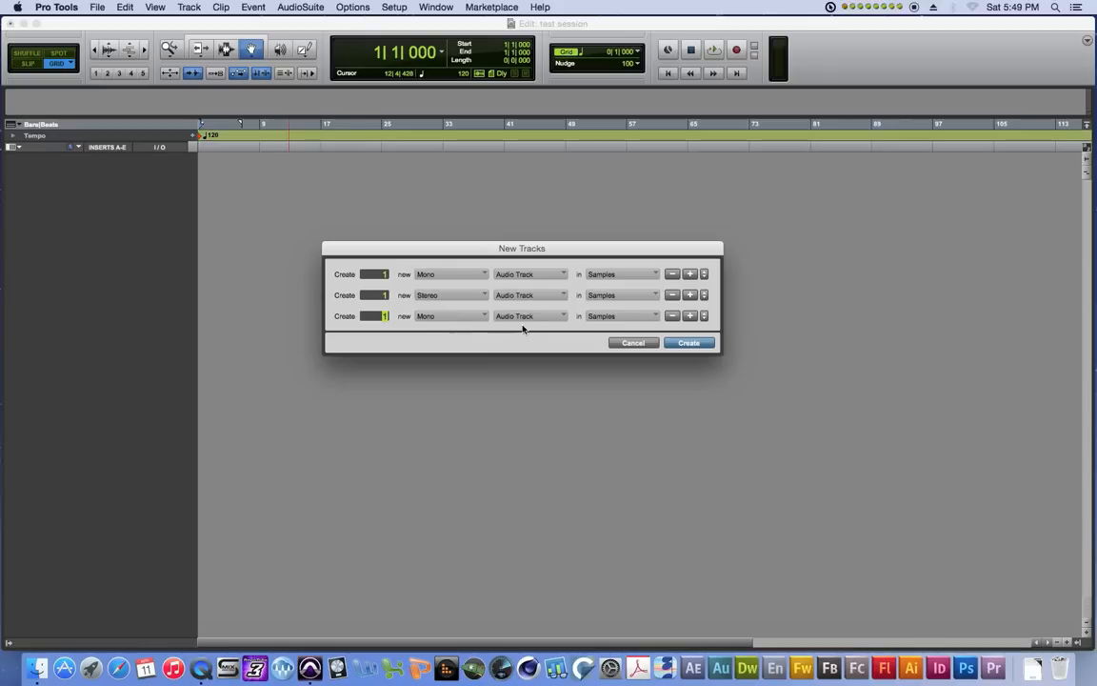
pyautogui.click(524, 317)
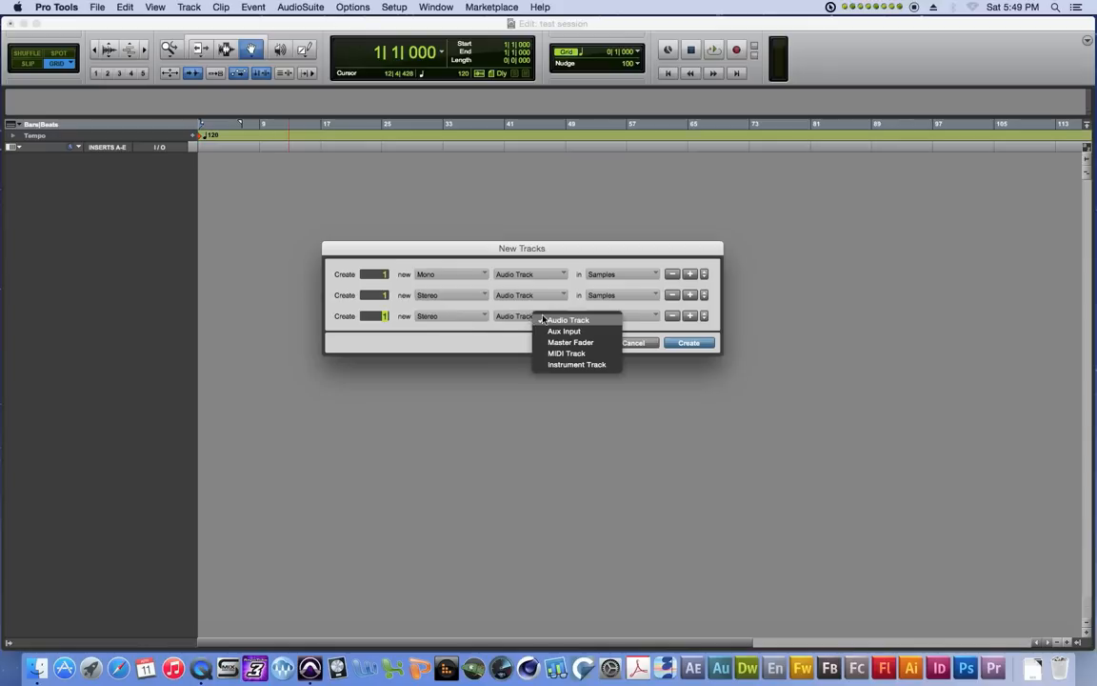
pyautogui.click(586, 365)
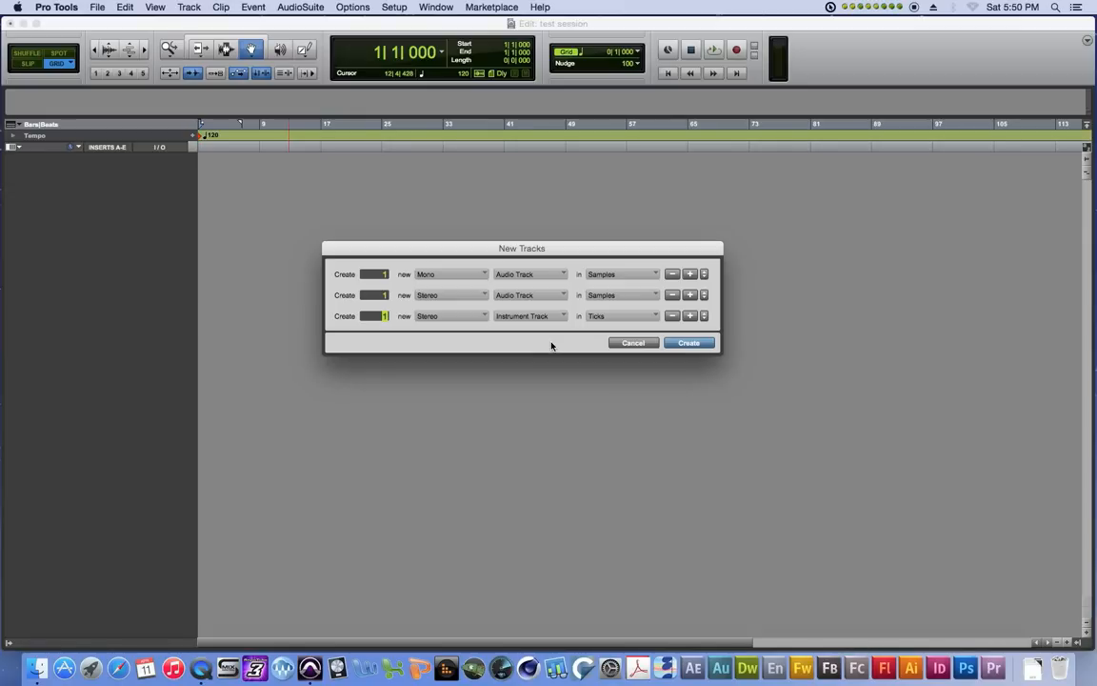
pyautogui.click(690, 344)
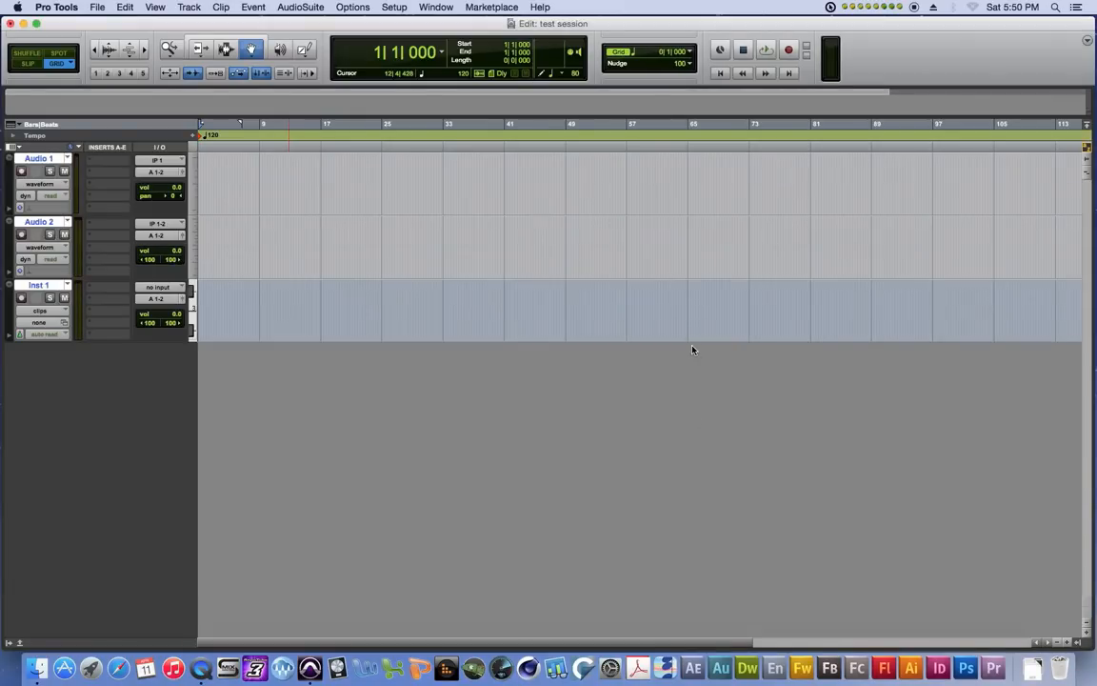
# - Deselect all tracks and rename the Audio 1 track as Guitar
pyautogui.keyDown('alt'); pyautogui.click(44, 162); pyautogui.keyUp('alt')
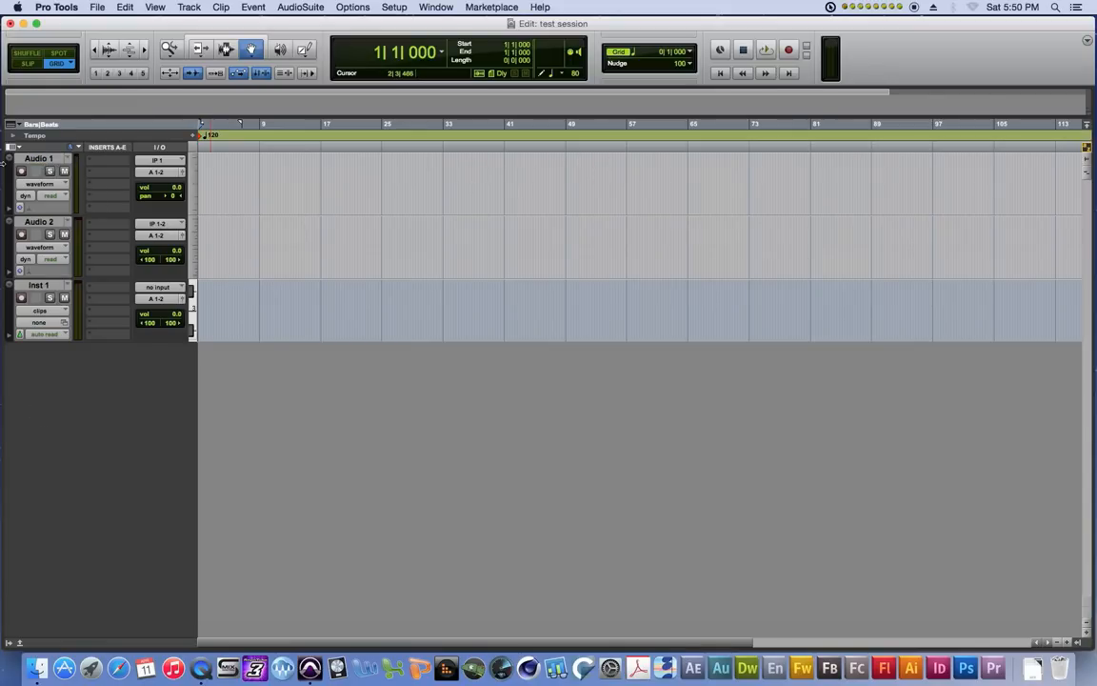
pyautogui.doubleClick(39, 158)
pyautogui.write('Guitar')
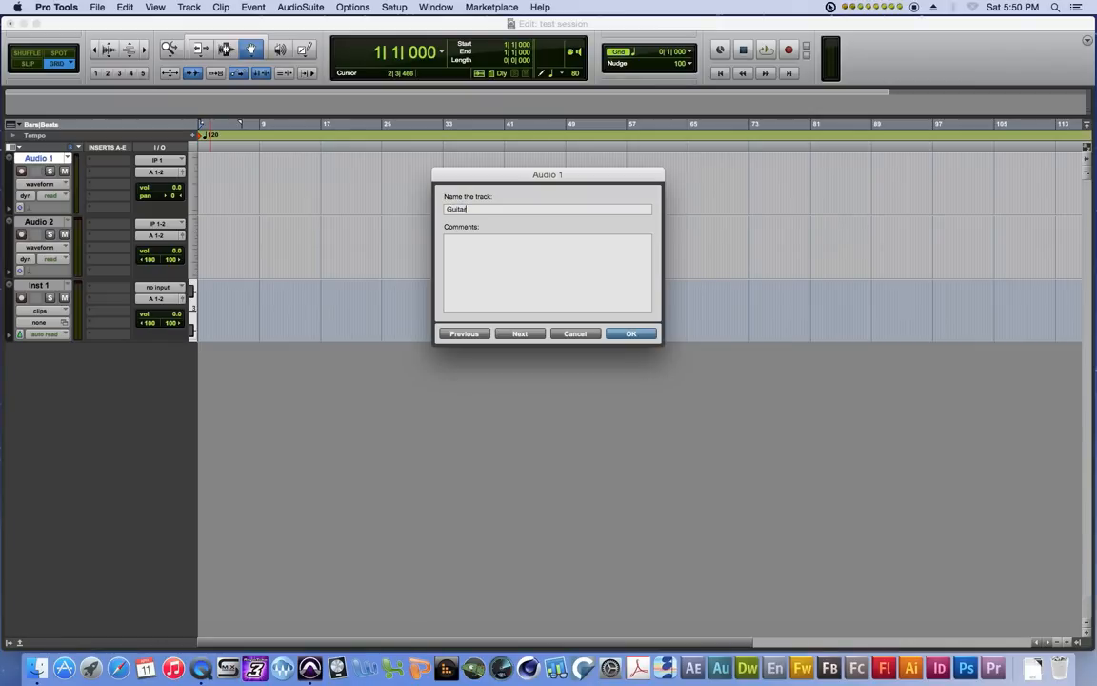
pyautogui.press('Return')
# - Rename the Audio 2 track as Drum Loop
pyautogui.doubleClick(39, 221)
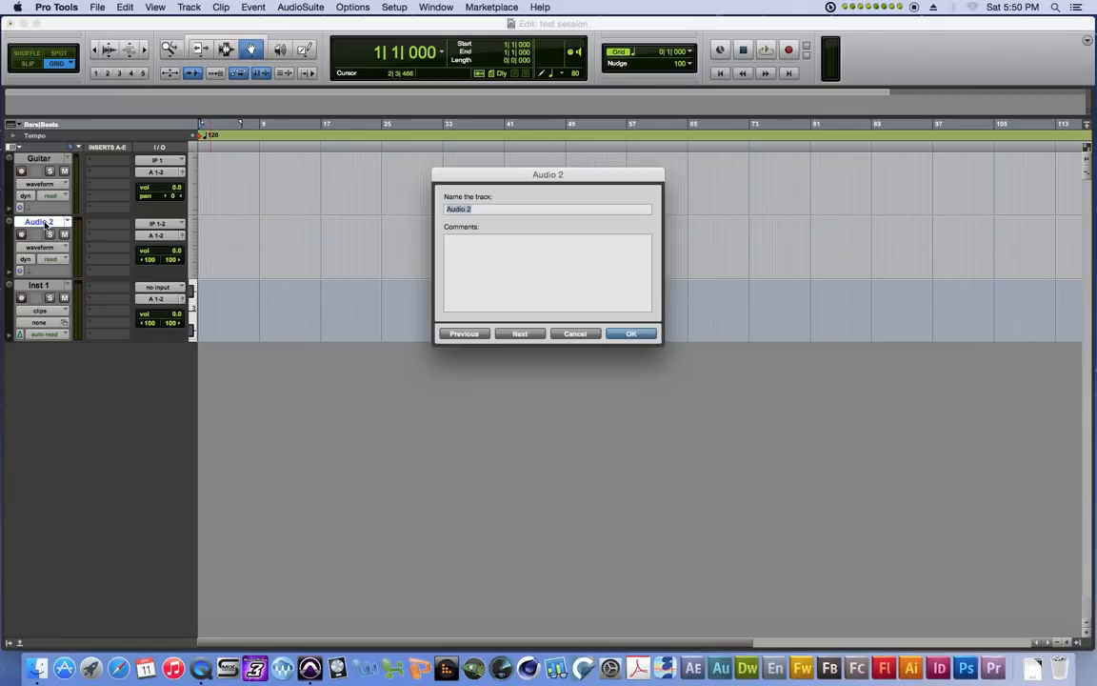
pyautogui.press('super+Left')
pyautogui.press('super+Right')
pyautogui.press('super+Right')
pyautogui.press('super+Left')
pyautogui.press('super+Left')
pyautogui.press('super+Right')
pyautogui.write('Drum Loop')
# - Rename the Inst 1 track as MIDI Bass and confirm the track names
pyautogui.press('super+Right')
pyautogui.write('MIDI Bass')
pyautogui.press('Return')
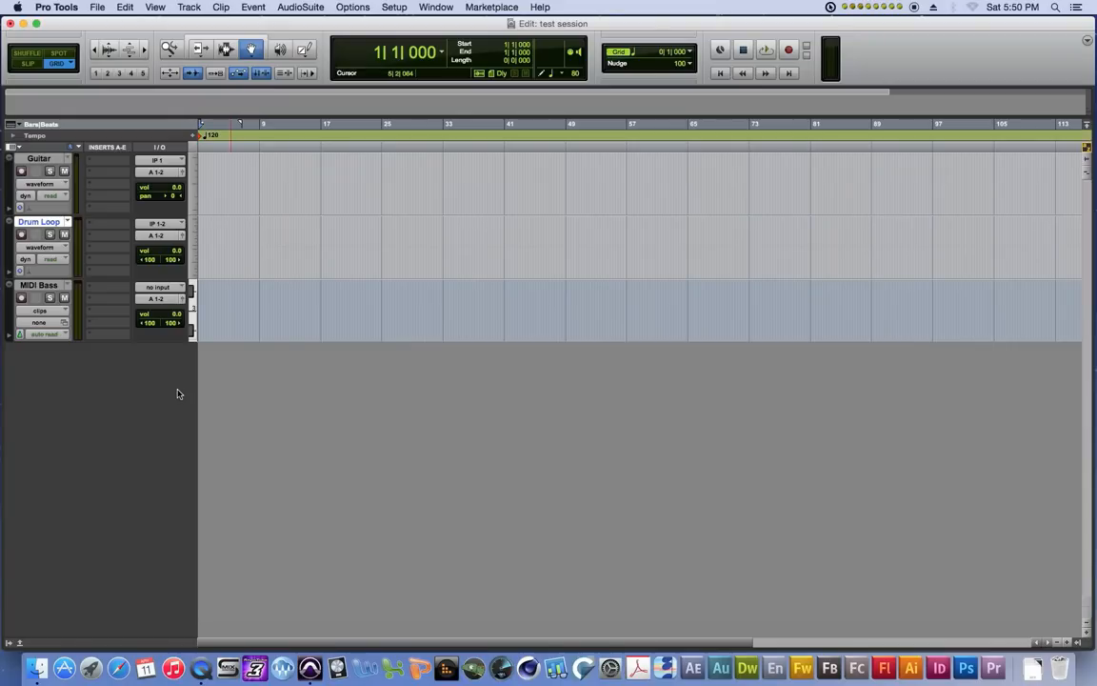
# - Open the Playback Engine settings and place the dialog below the tracks
pyautogui.click(396, 5)
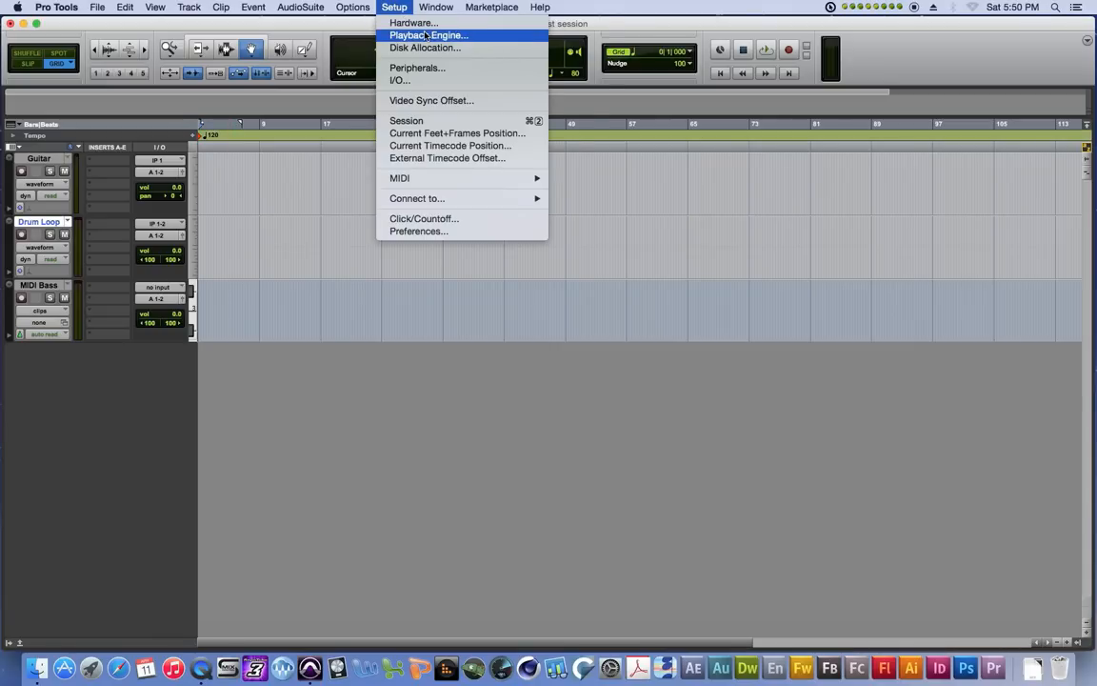
pyautogui.click(383, 34)
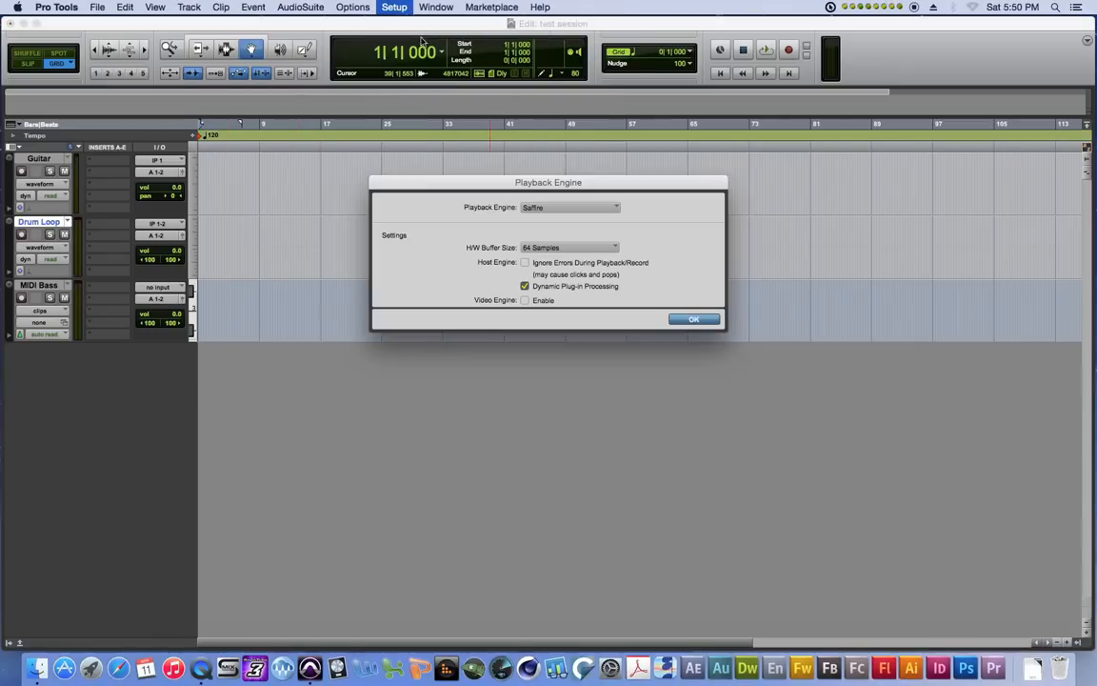
pyautogui.moveTo(548, 181); pyautogui.dragTo(467, 367)
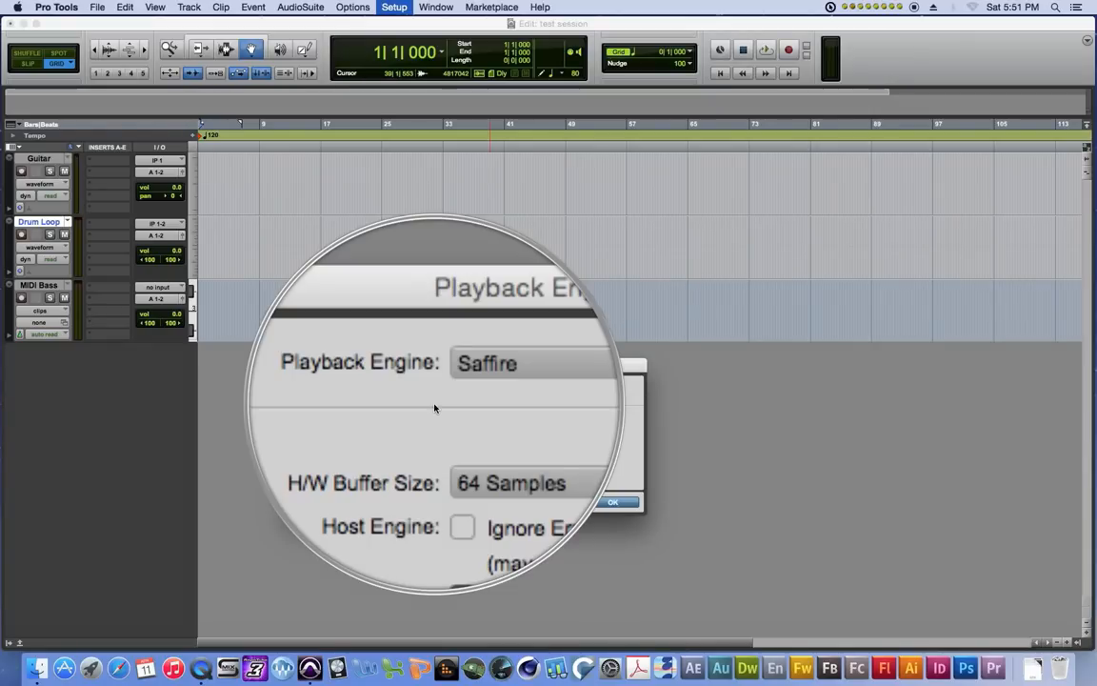
# - Try to select a playback engine for the session
pyautogui.click(484, 392)
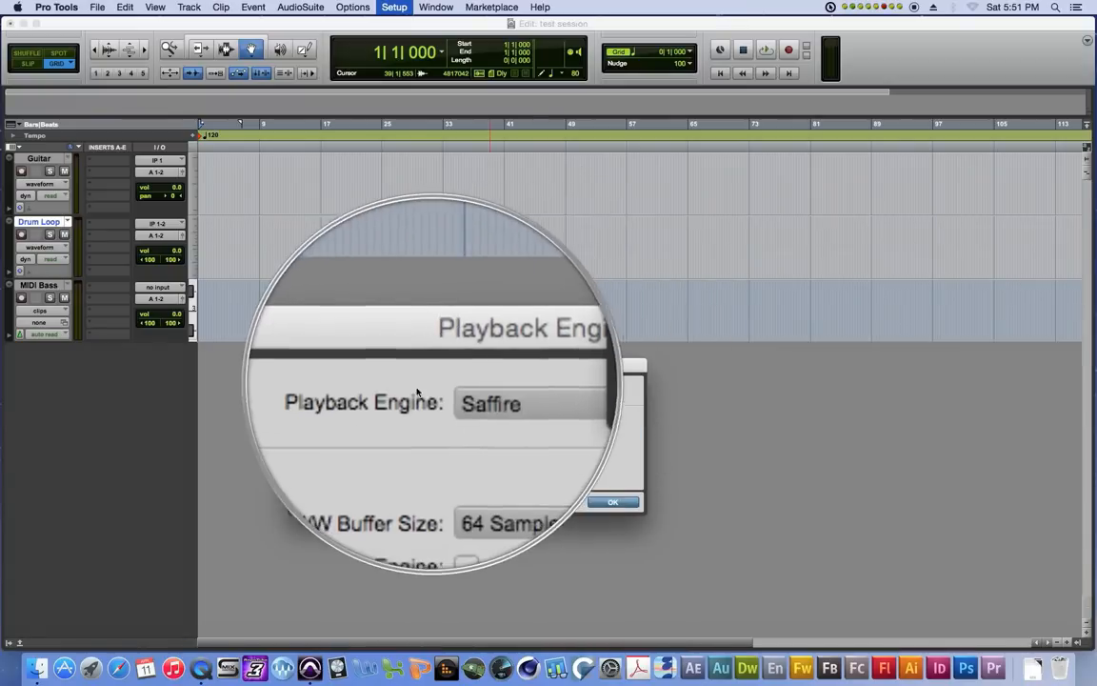
pyautogui.click(520, 395)
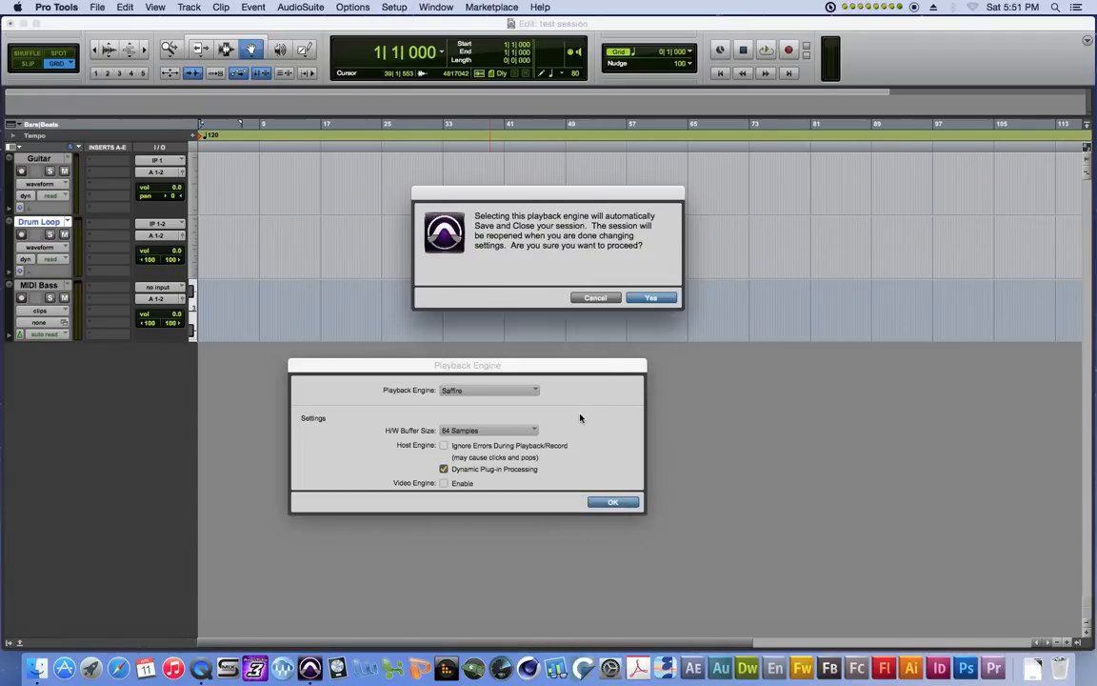
pyautogui.moveTo(530, 192); pyautogui.dragTo(689, 345)
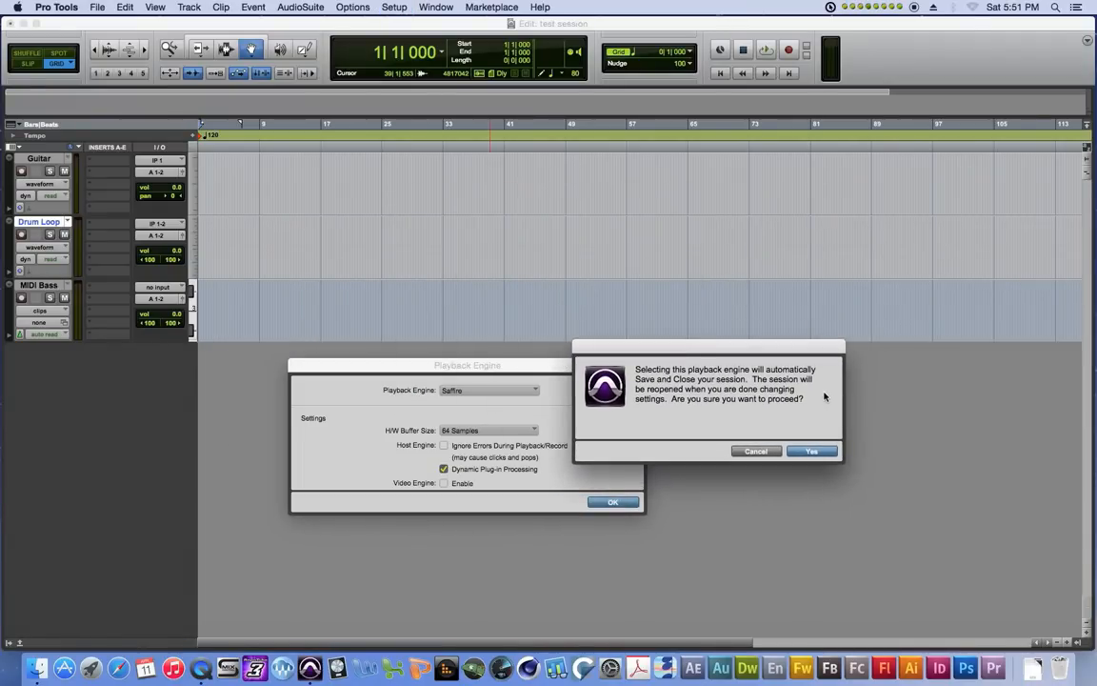
pyautogui.click(769, 454)
# - Choose a hardware buffer size of 64 samples and confirm the playback engine settings
pyautogui.moveTo(588, 369); pyautogui.dragTo(623, 373)
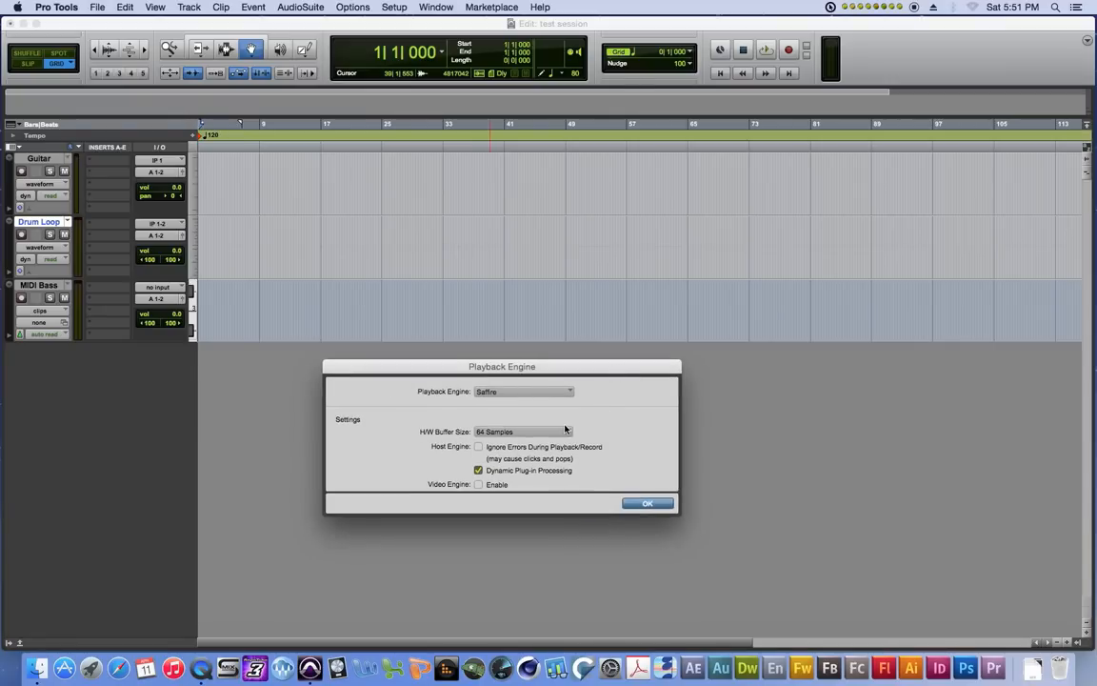
pyautogui.click(505, 432)
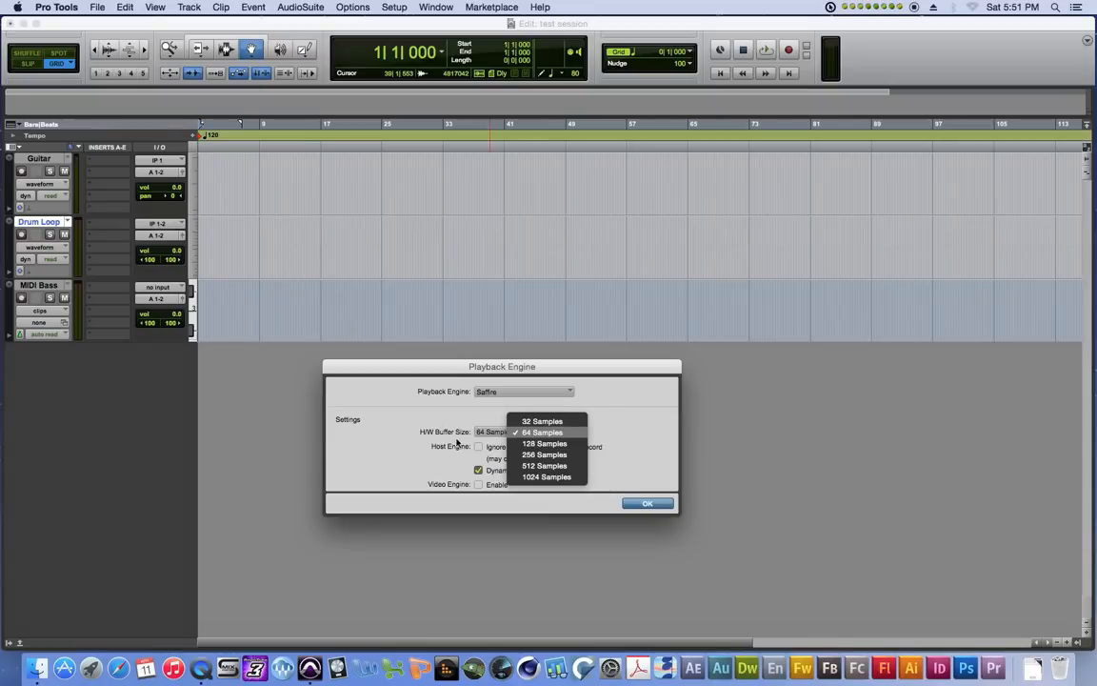
pyautogui.press('F1')
pyautogui.click(503, 433)
pyautogui.click(534, 429)
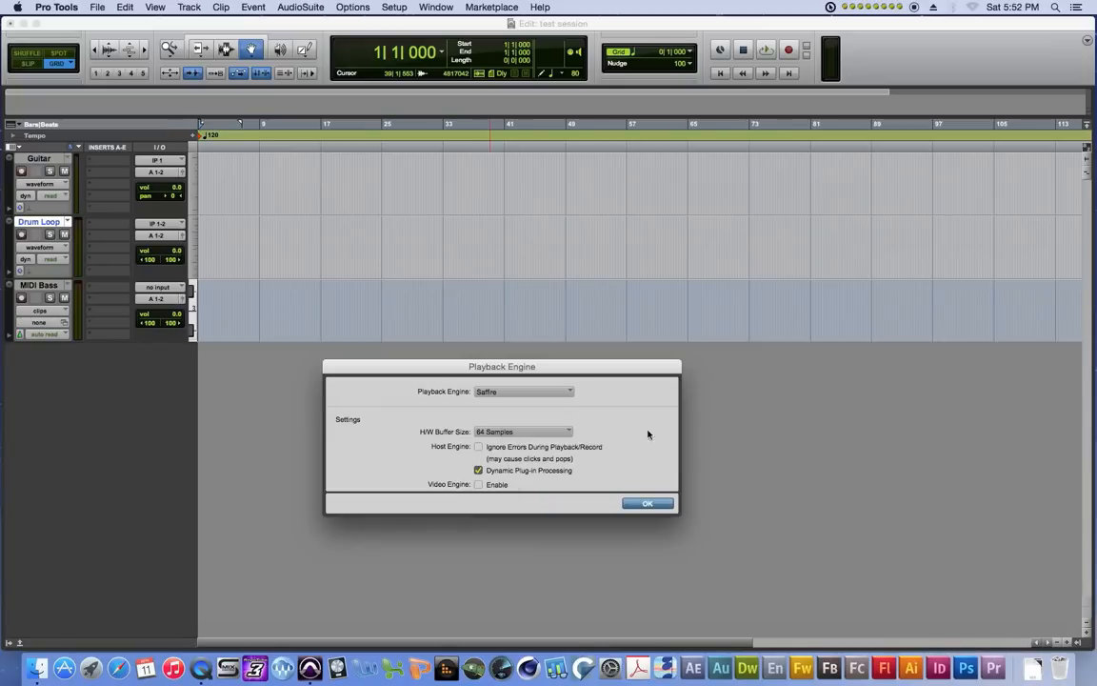
pyautogui.click(649, 504)
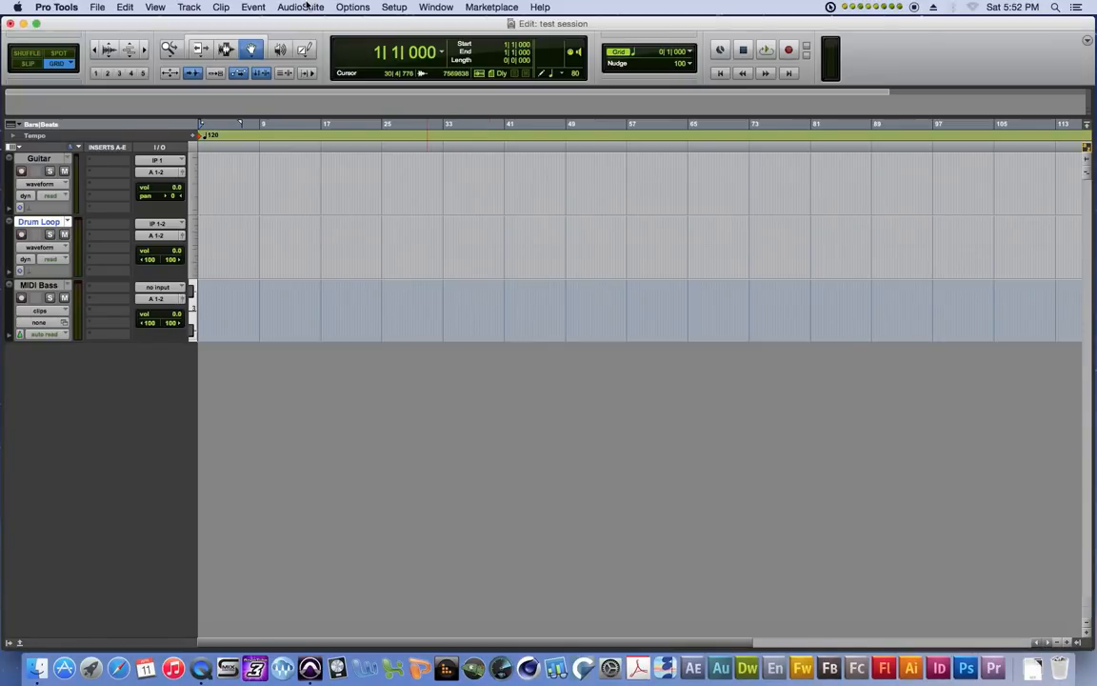
# - Open the I/O Setup, move the dialog slightly and show the input paths
pyautogui.click(394, 8)
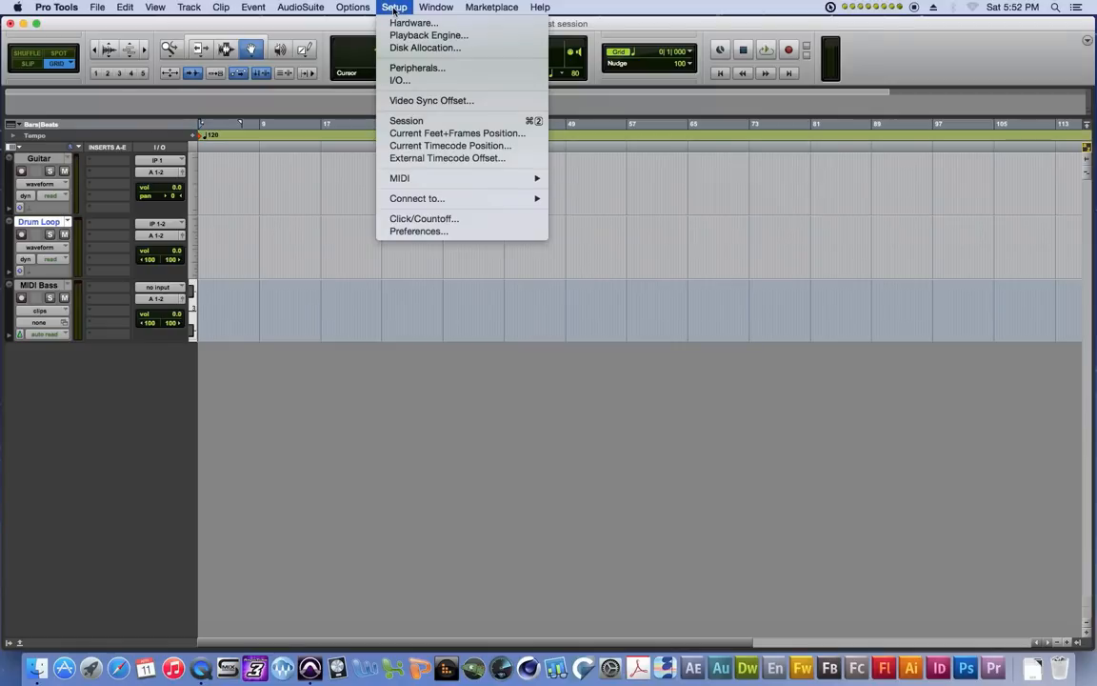
pyautogui.click(400, 81)
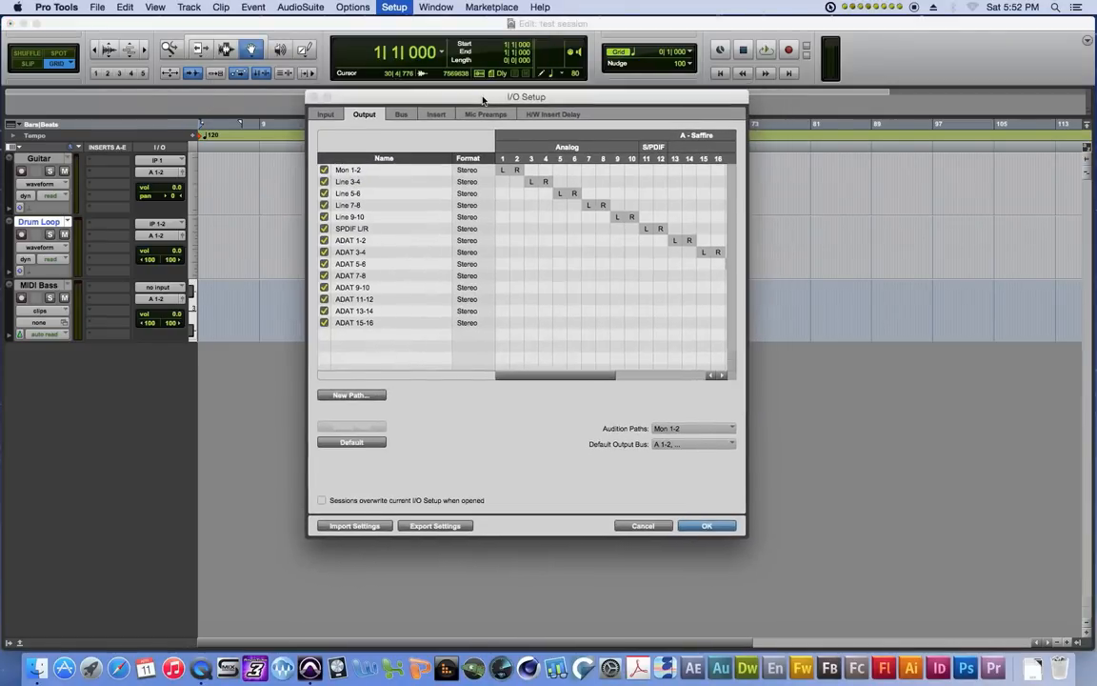
pyautogui.moveTo(483, 100); pyautogui.dragTo(479, 106)
pyautogui.click(327, 124)
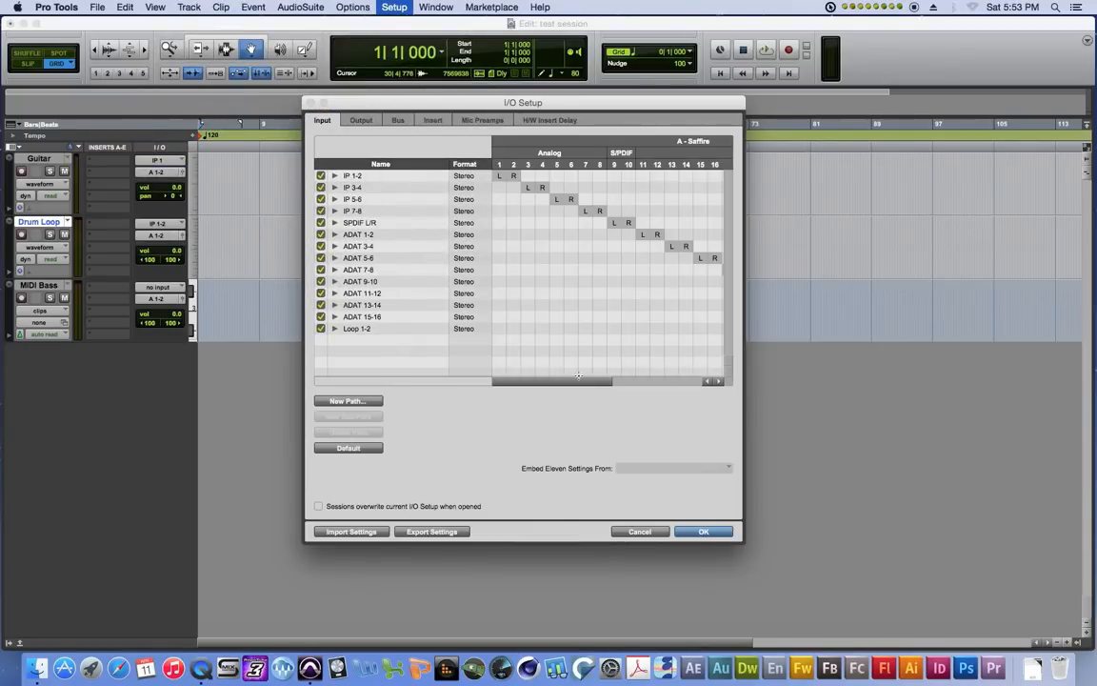
# - Delete all input paths in the I/O Setup, including the one in use, and recreate the default input paths
pyautogui.moveTo(587, 382); pyautogui.dragTo(703, 382)
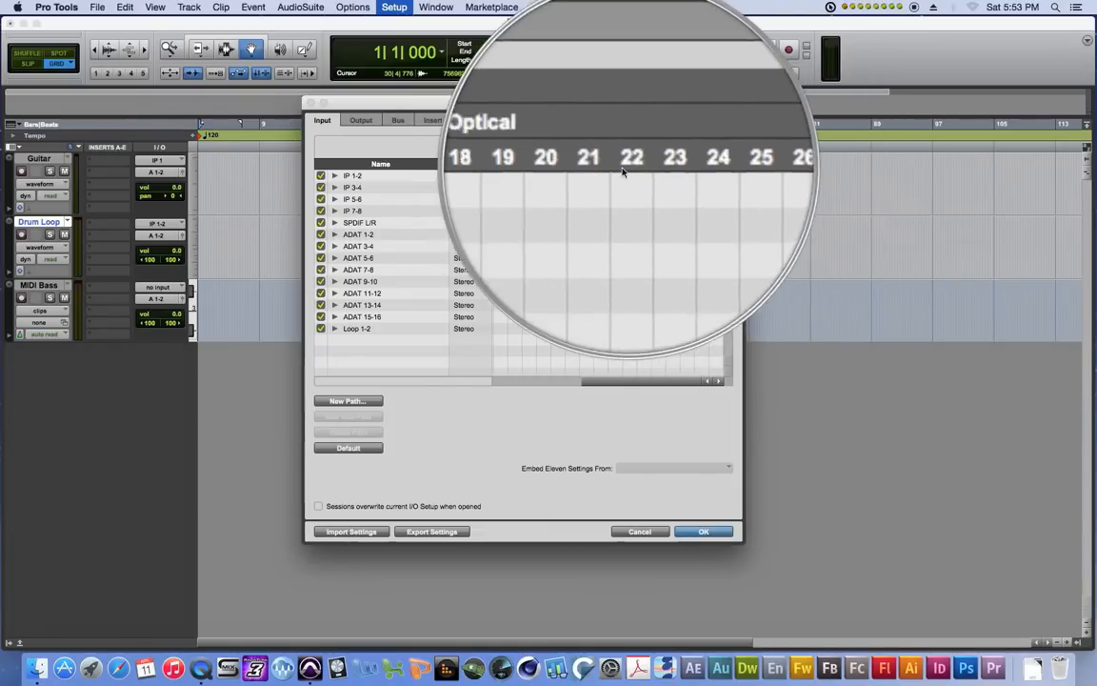
pyautogui.moveTo(683, 384); pyautogui.dragTo(563, 379)
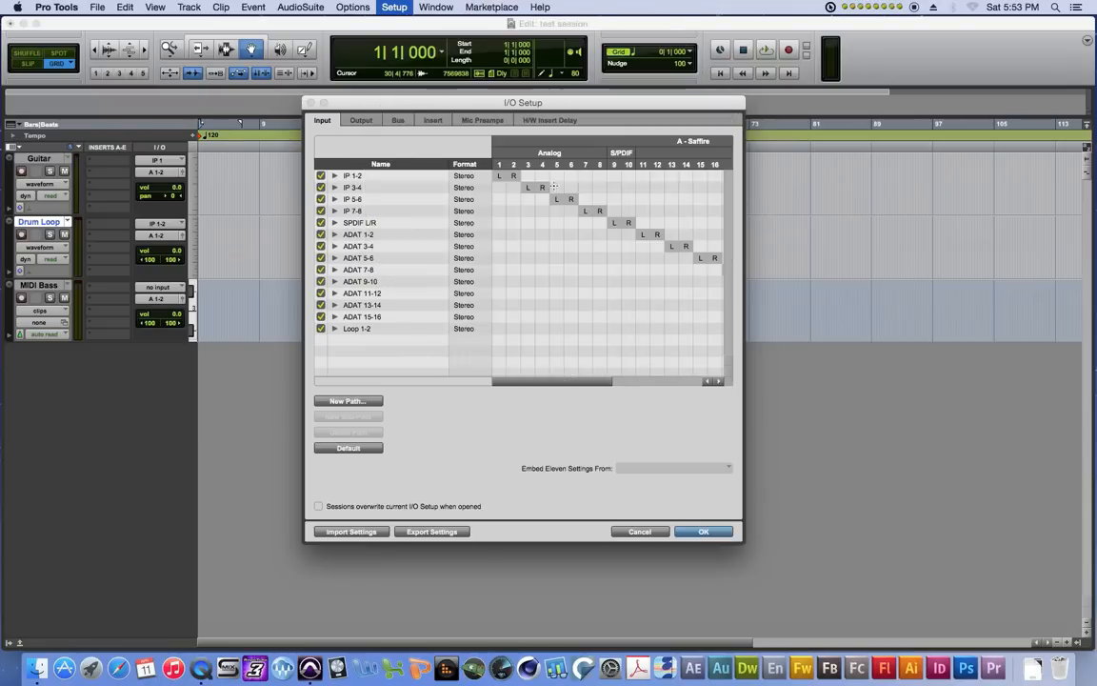
pyautogui.moveTo(565, 384); pyautogui.dragTo(583, 384)
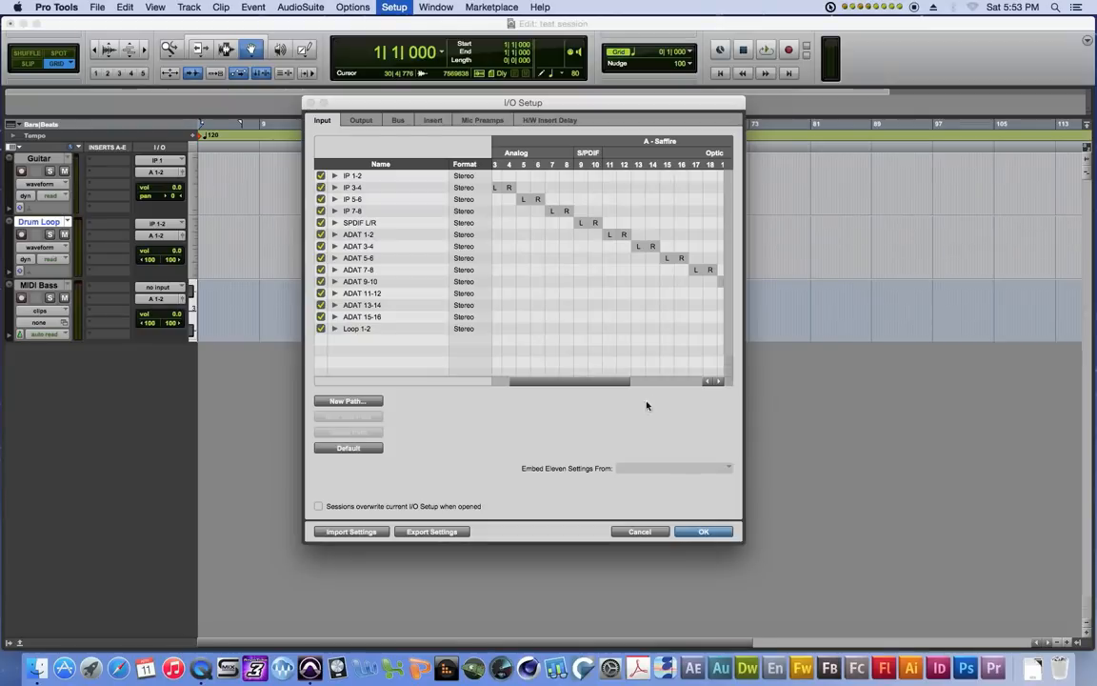
pyautogui.moveTo(605, 384); pyautogui.dragTo(506, 374)
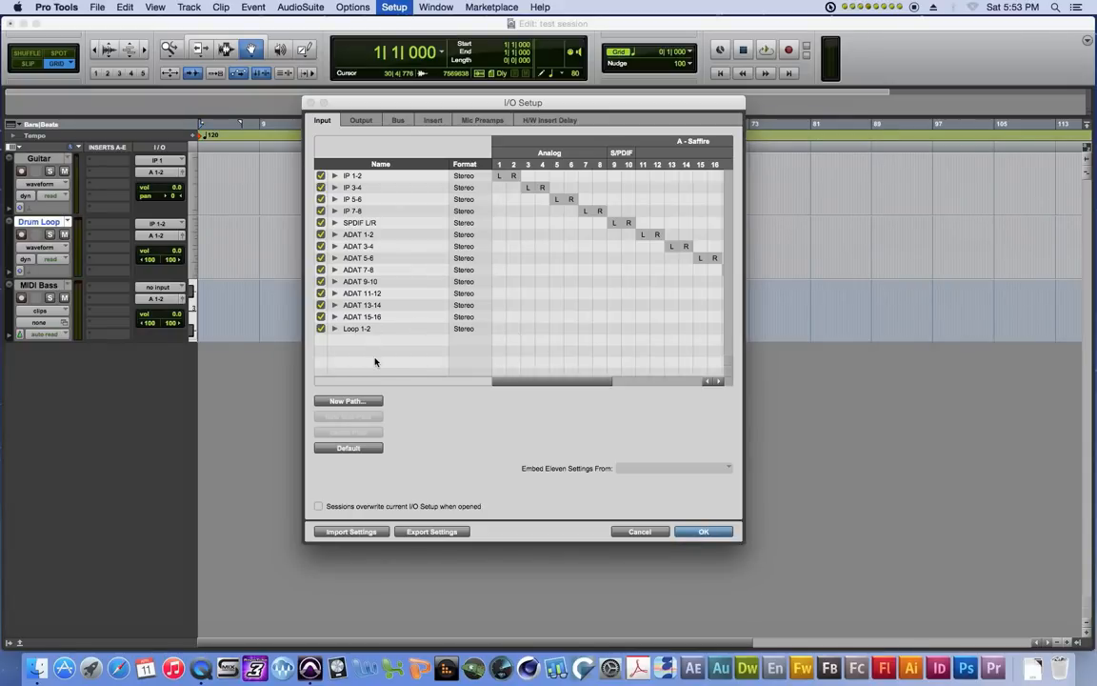
pyautogui.press('super+a')
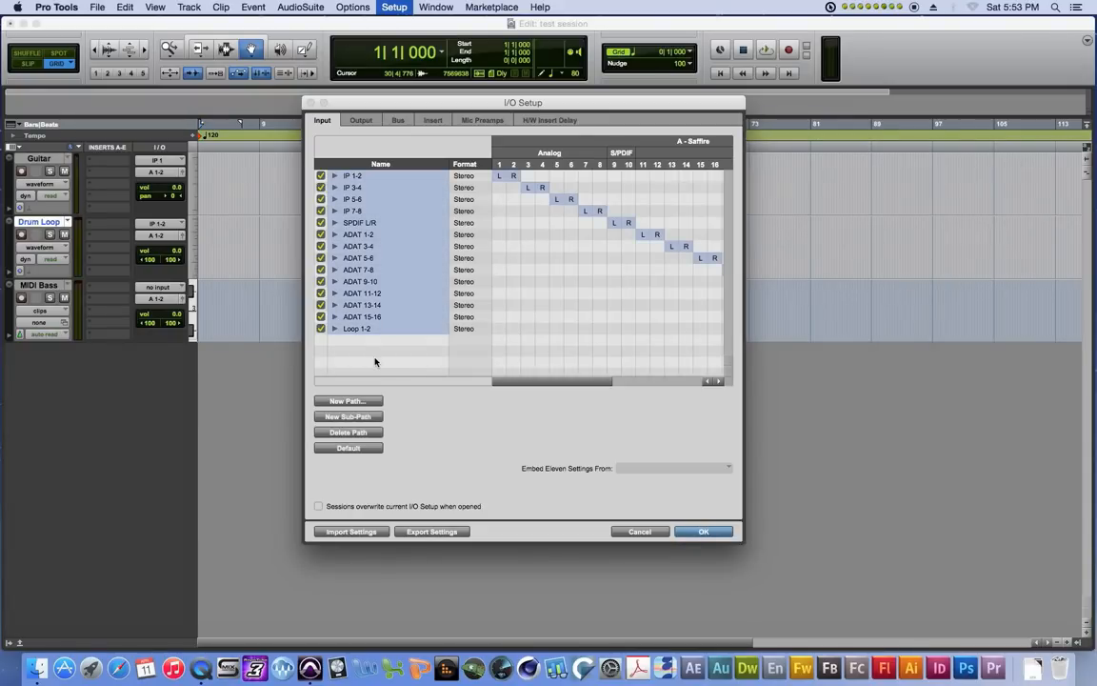
pyautogui.press('Delete')
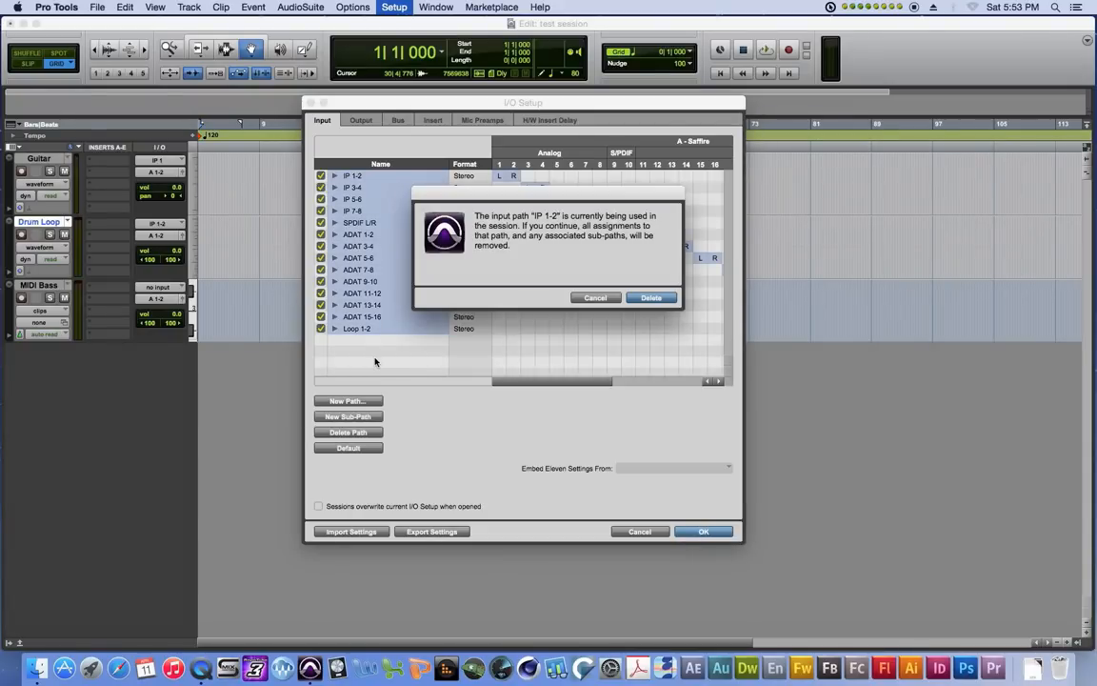
pyautogui.click(650, 298)
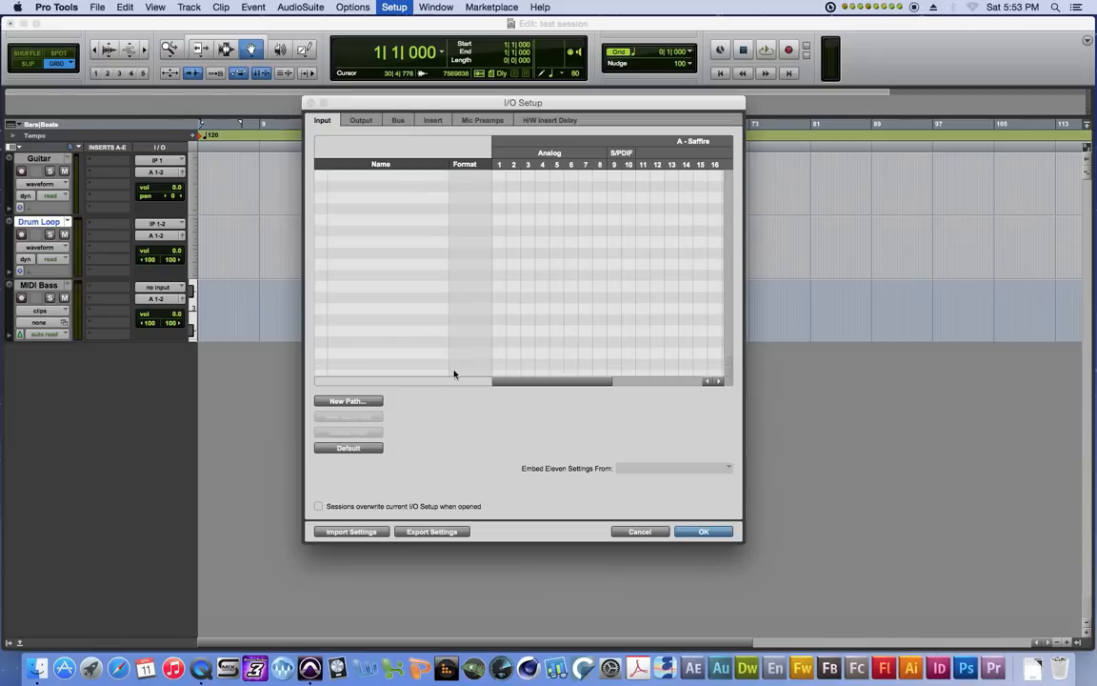
pyautogui.click(348, 448)
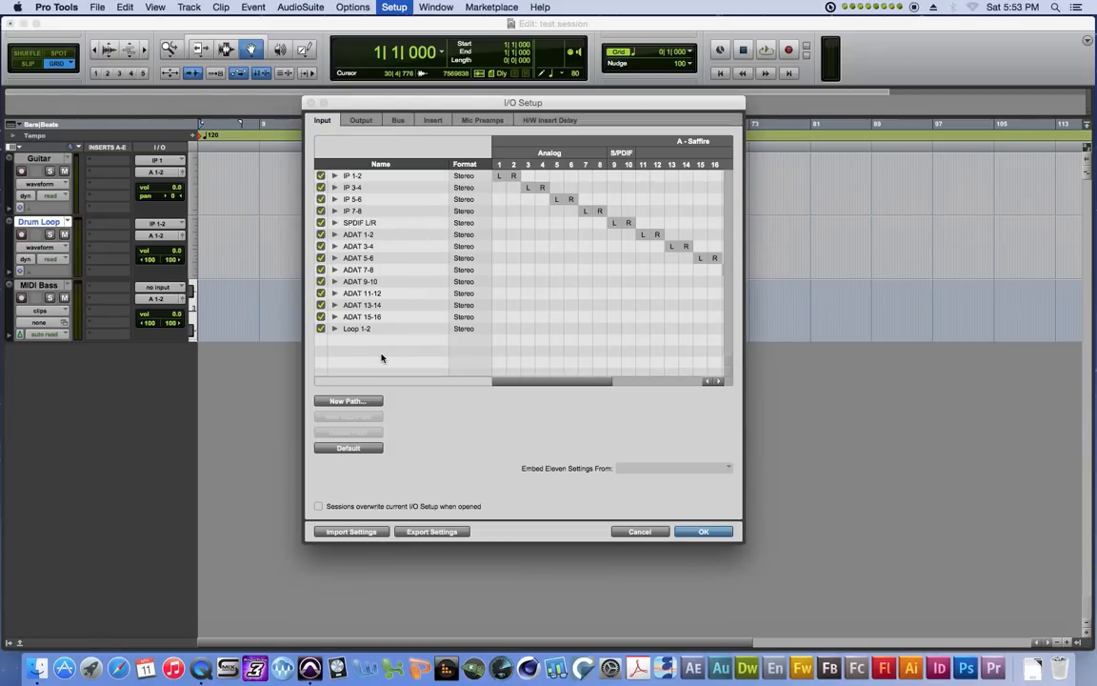
# - Delete all output paths, recreate the default output paths and confirm the I/O Setup
pyautogui.click(354, 120)
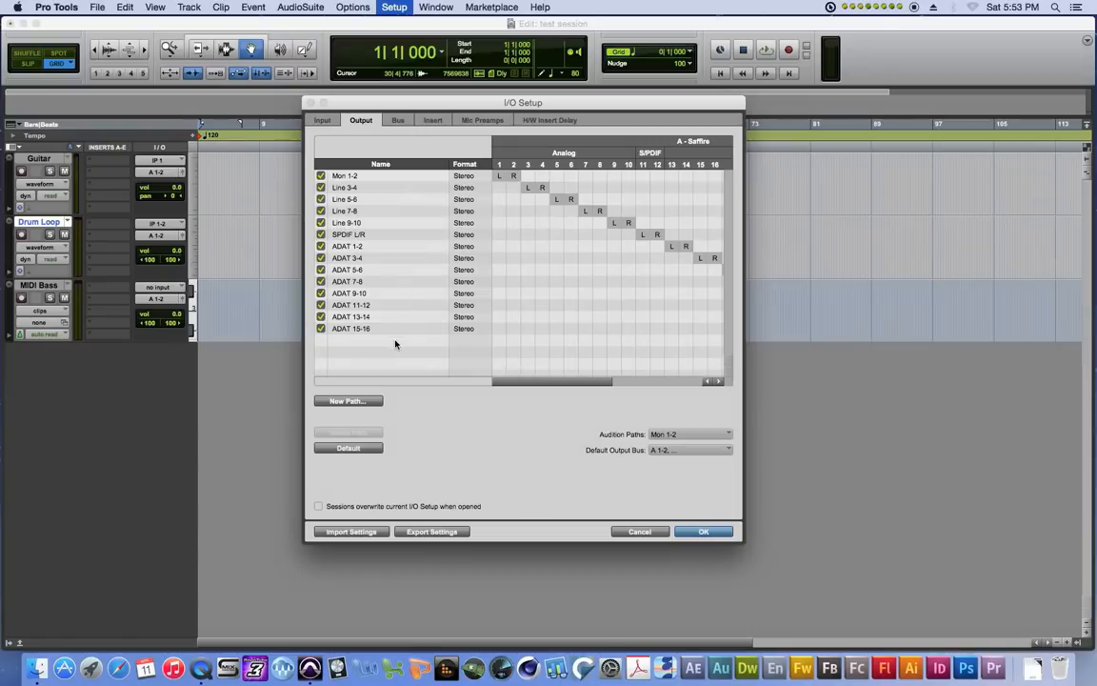
pyautogui.press('super+a')
pyautogui.press('Delete')
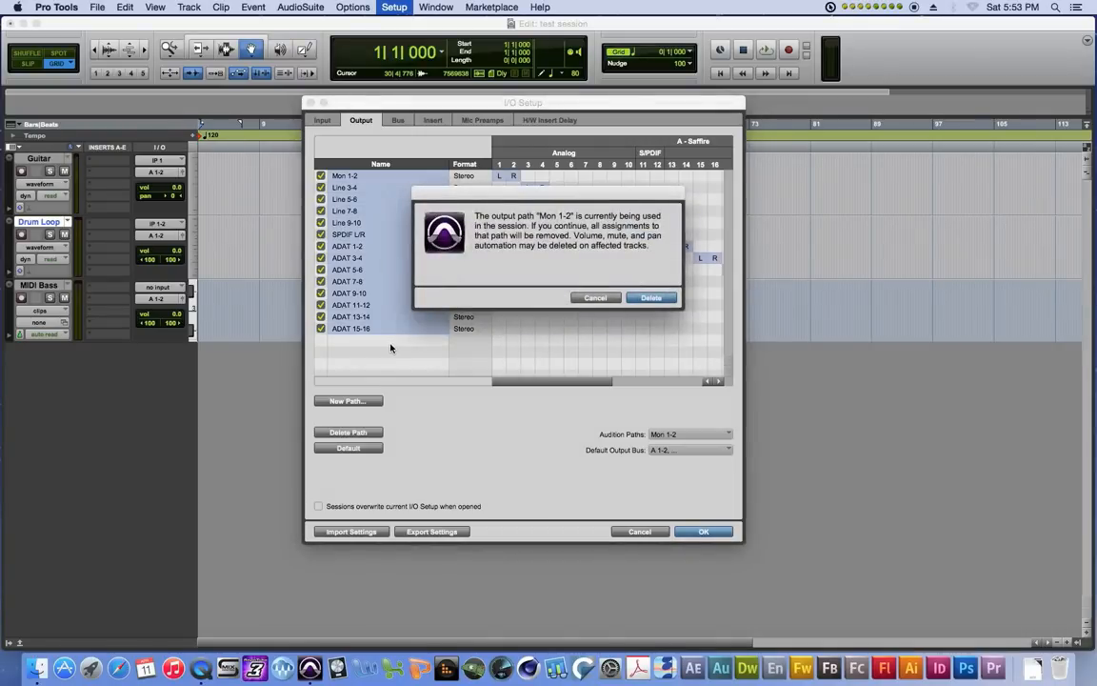
pyautogui.click(662, 300)
pyautogui.click(375, 447)
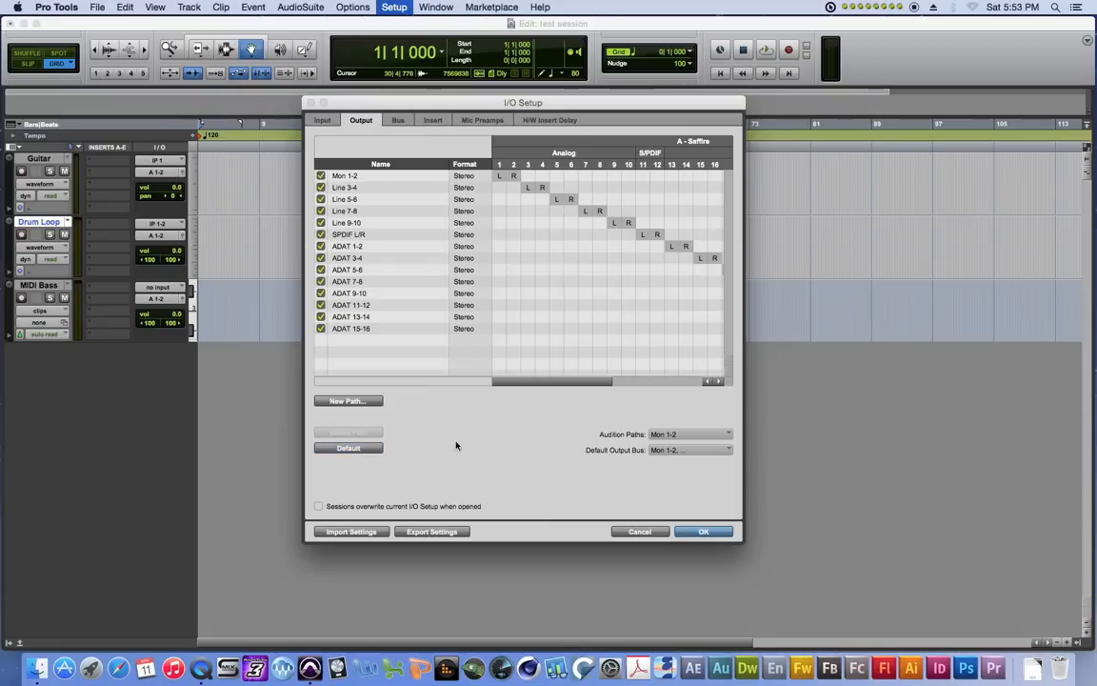
pyautogui.moveTo(569, 382); pyautogui.dragTo(512, 397)
pyautogui.click(705, 531)
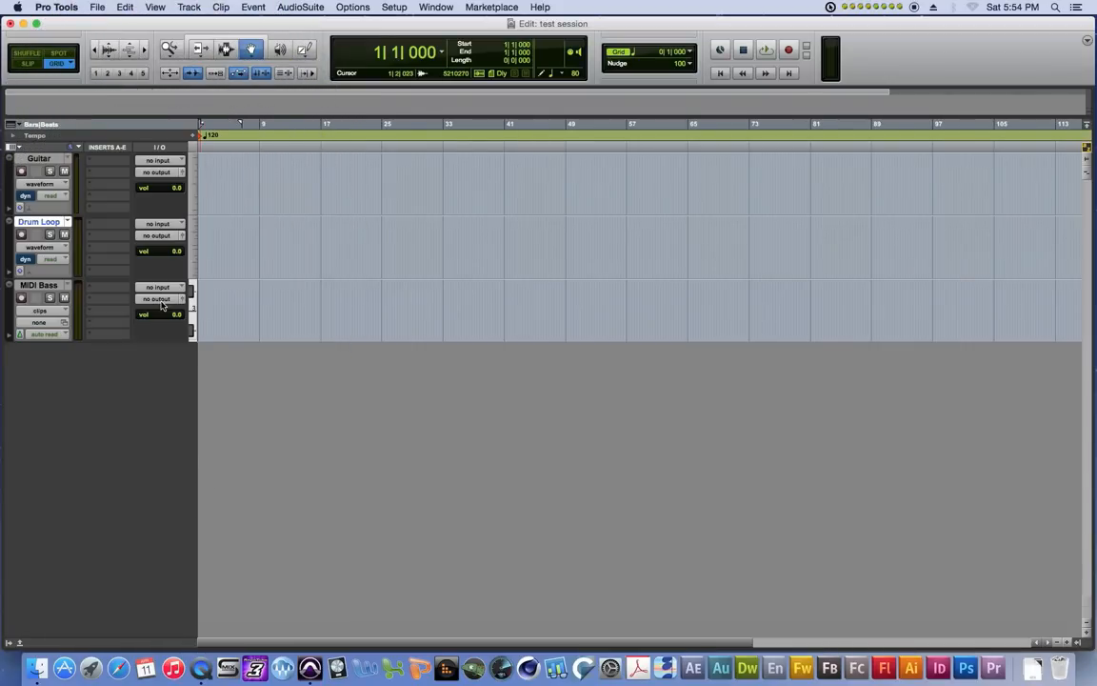
pyautogui.click(151, 174)
pyautogui.moveTo(187, 198)
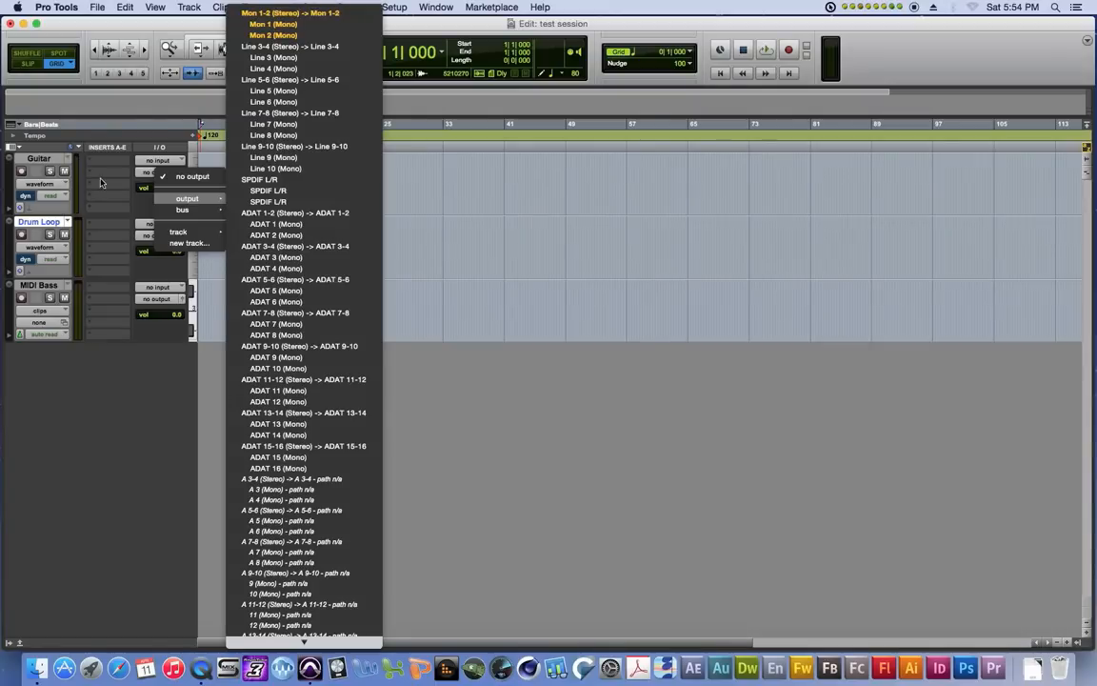
pyautogui.click(116, 421)
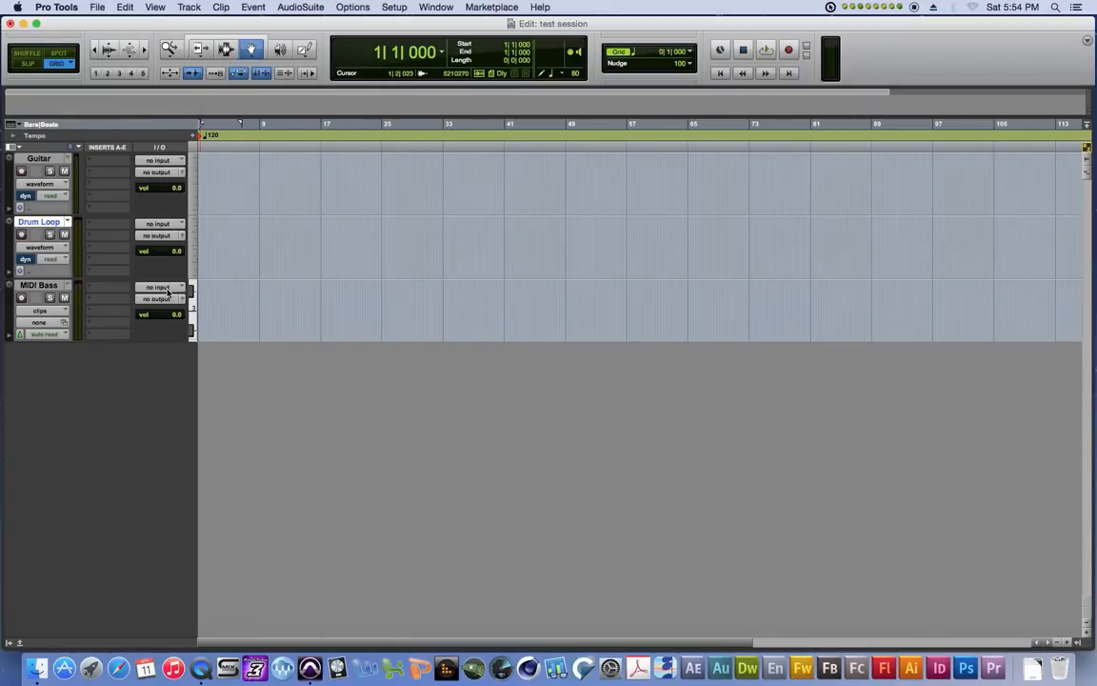
# - Assign the Mon 1-2 (Stereo) output to the Guitar, Drum Loop and MIDI Bass tracks
pyautogui.click(151, 173)
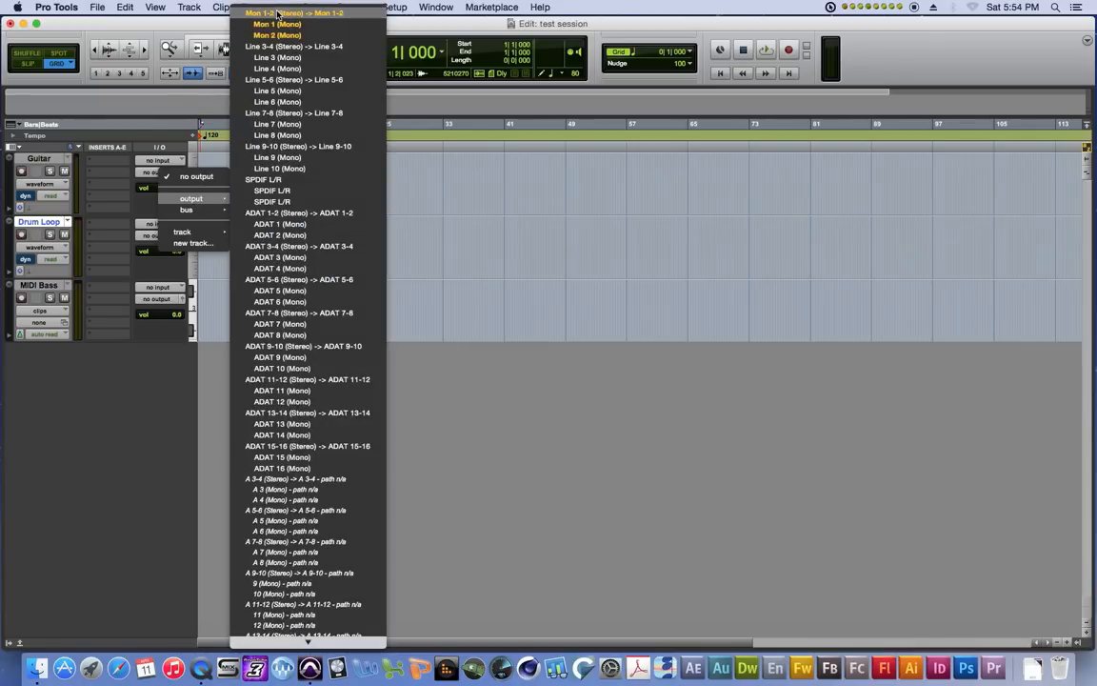
pyautogui.click(276, 13)
pyautogui.hotkey('ctrl', 'm')
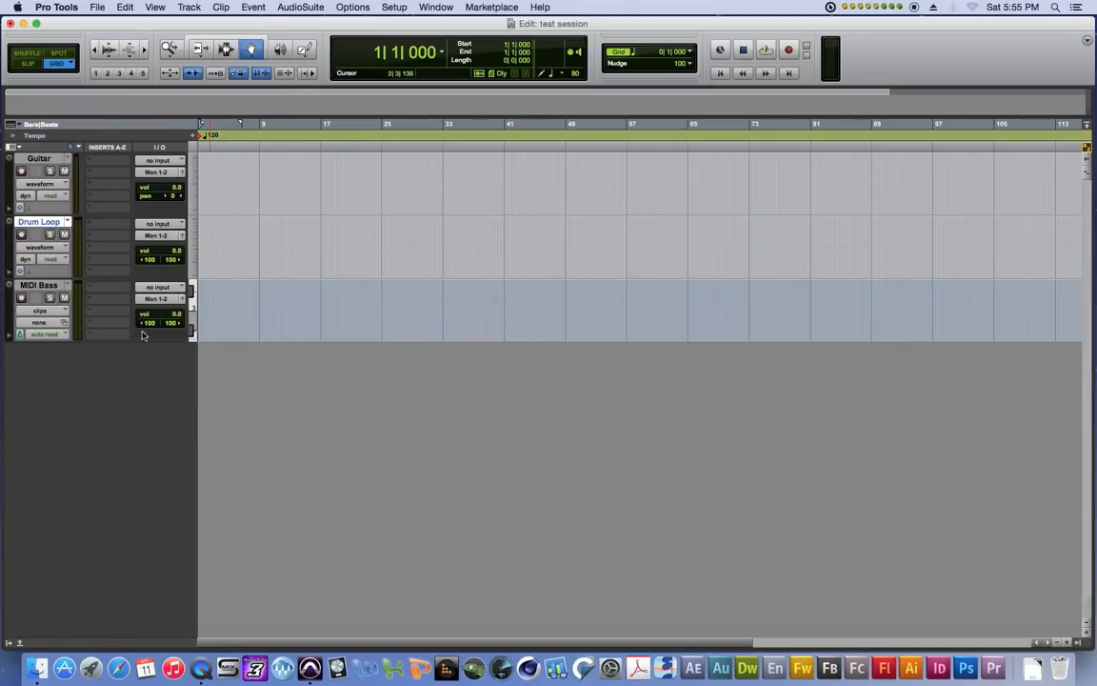
# - Select only the Guitar track, set its input to IP 3 (Mono) and save the session
pyautogui.click(37, 160)
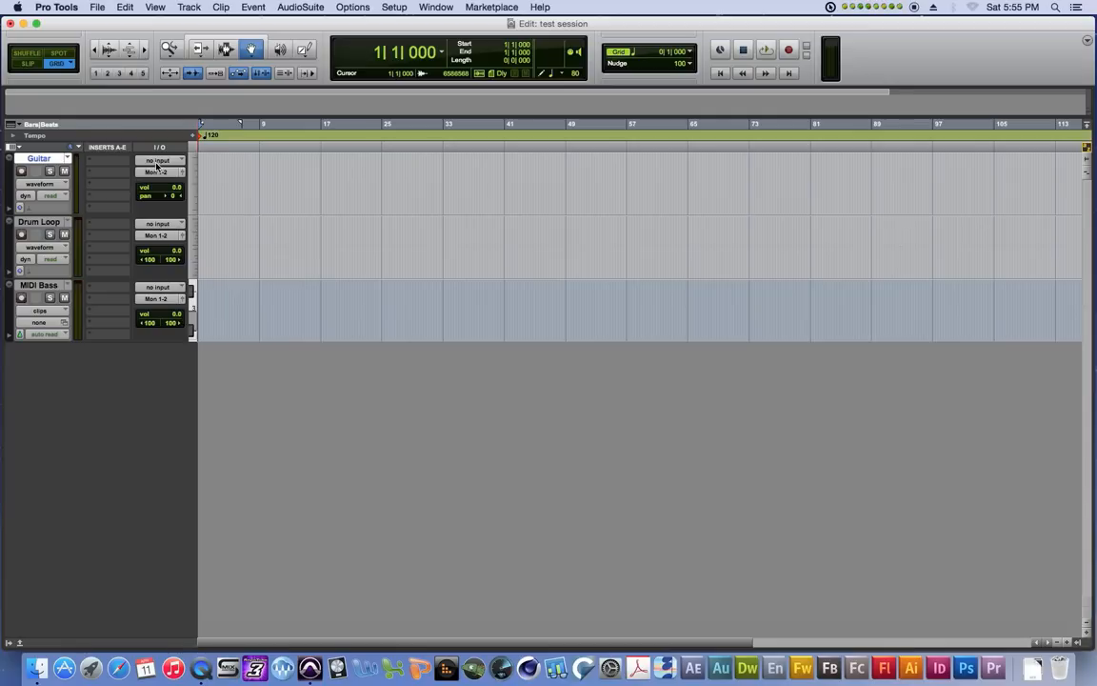
pyautogui.click(157, 161)
pyautogui.moveTo(217, 189)
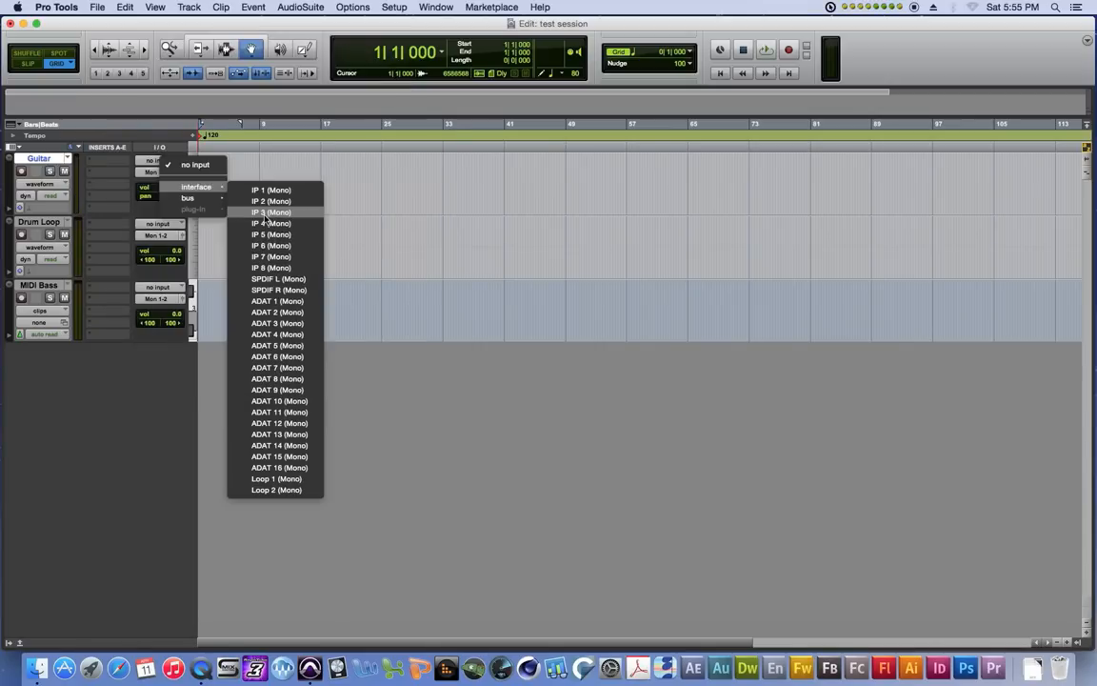
pyautogui.click(265, 218)
pyautogui.click(20, 171)
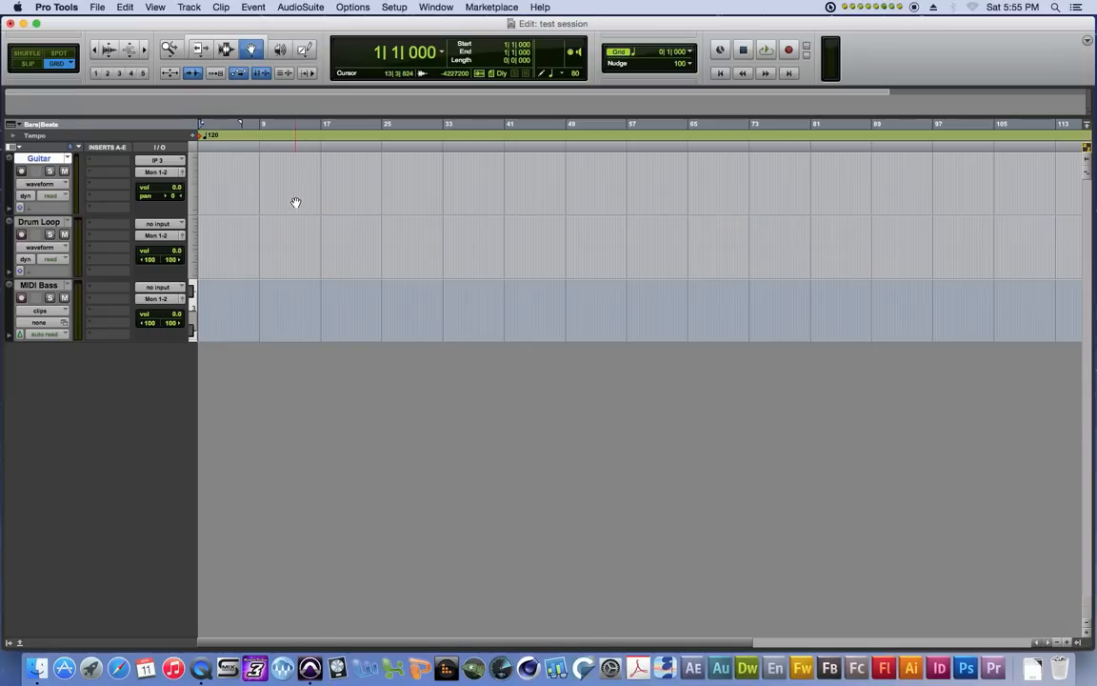
pyautogui.press('super+s')
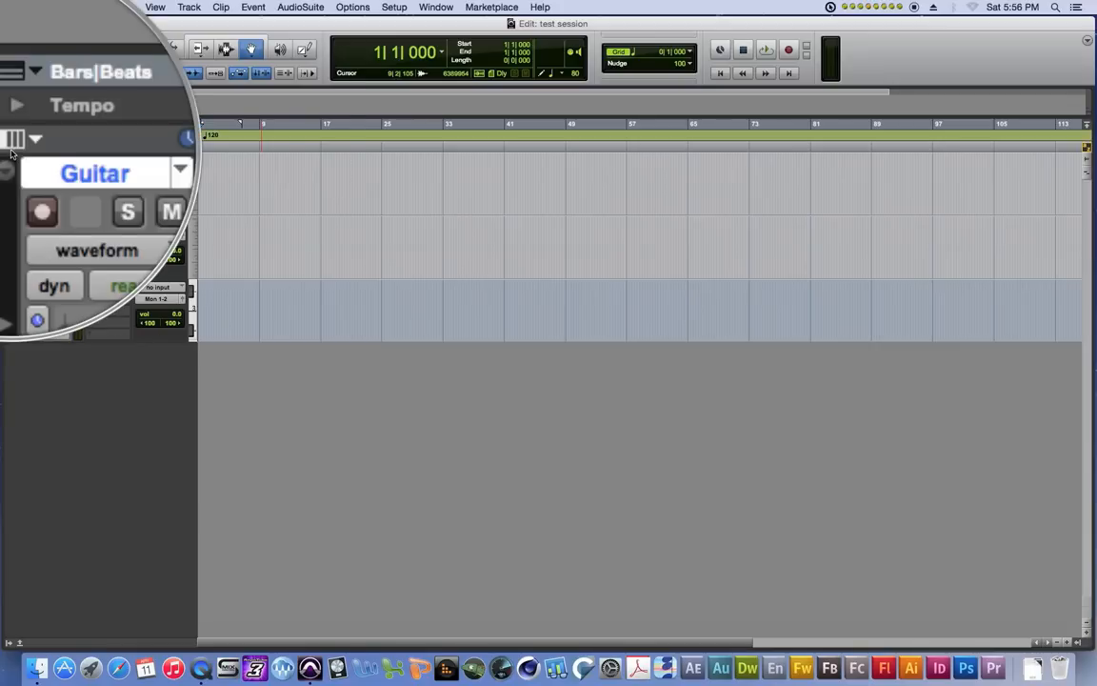
pyautogui.click(9, 147)
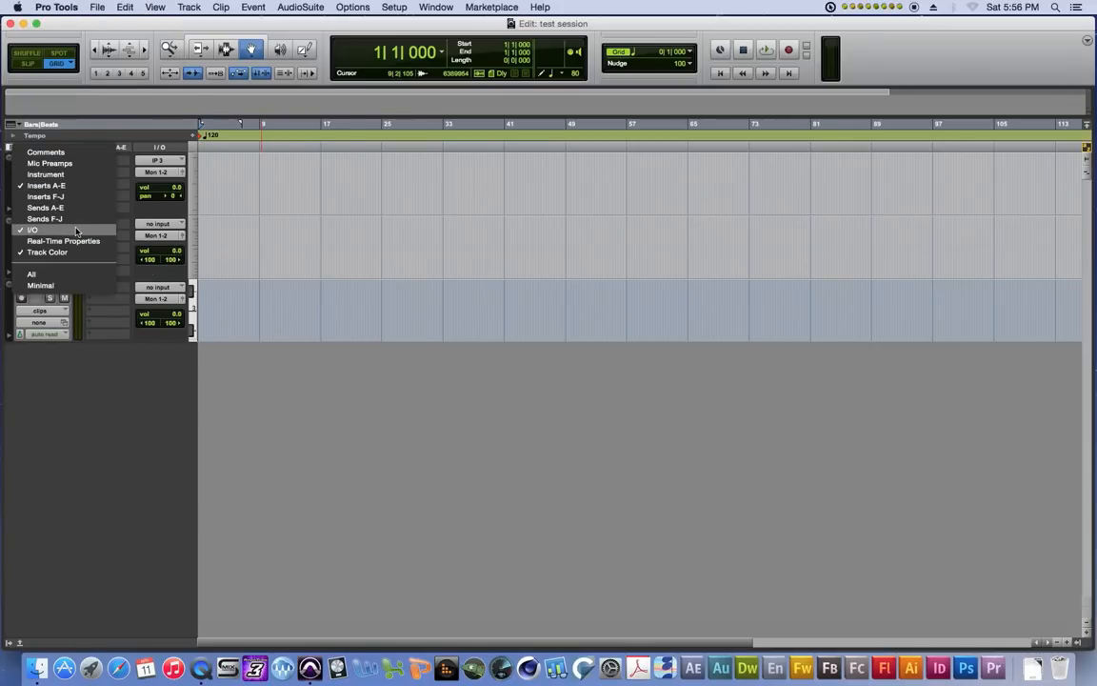
pyautogui.click(40, 191)
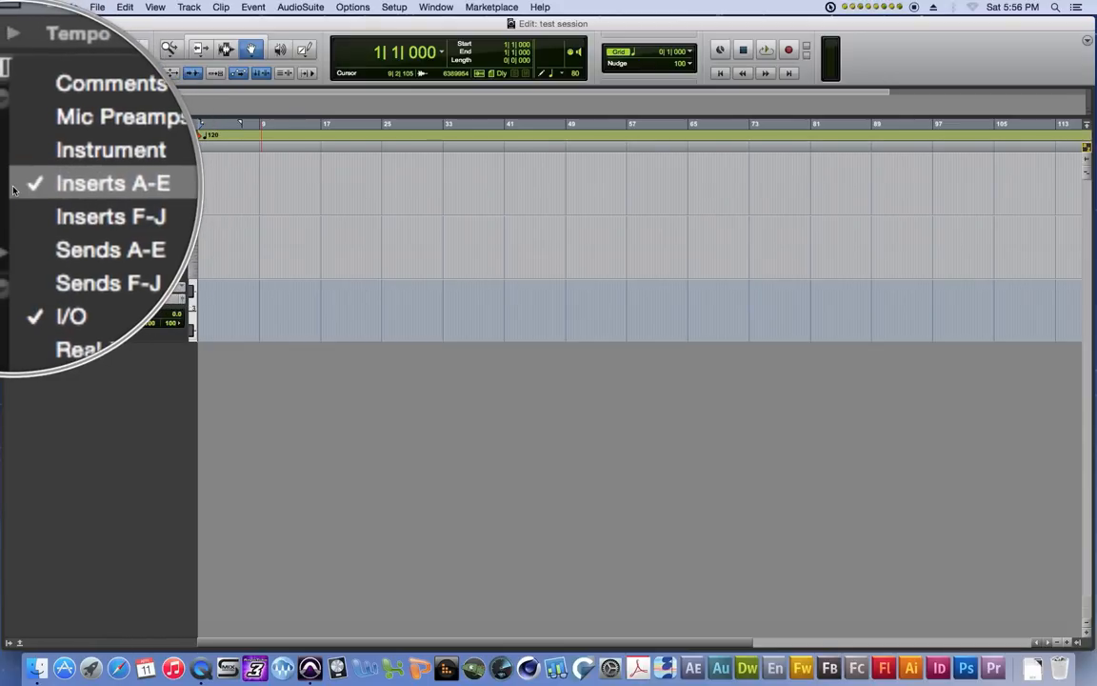
pyautogui.click(83, 188)
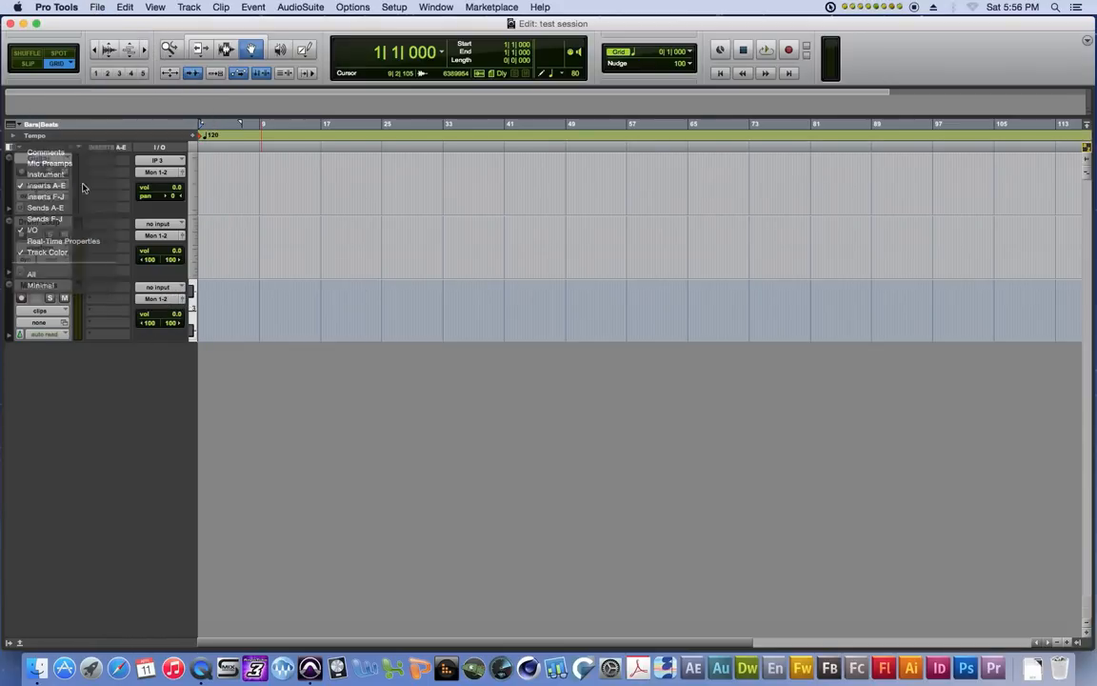
pyautogui.click(21, 147)
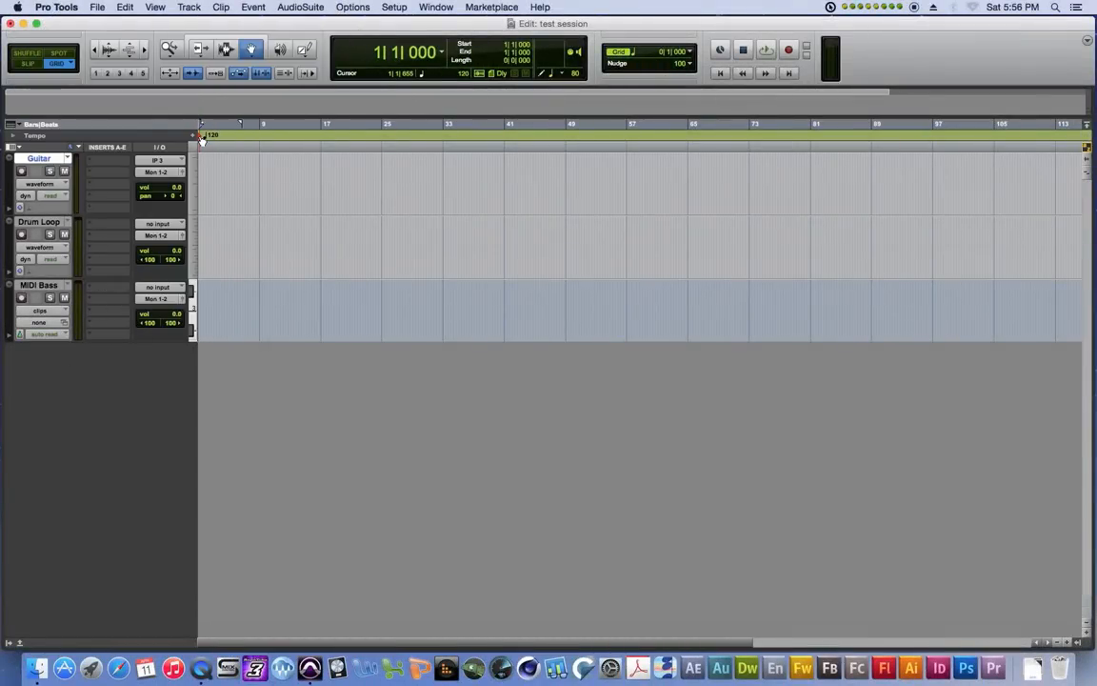
# - Set the session tempo at the start of the timeline to 115 BPM
pyautogui.doubleClick(202, 139)
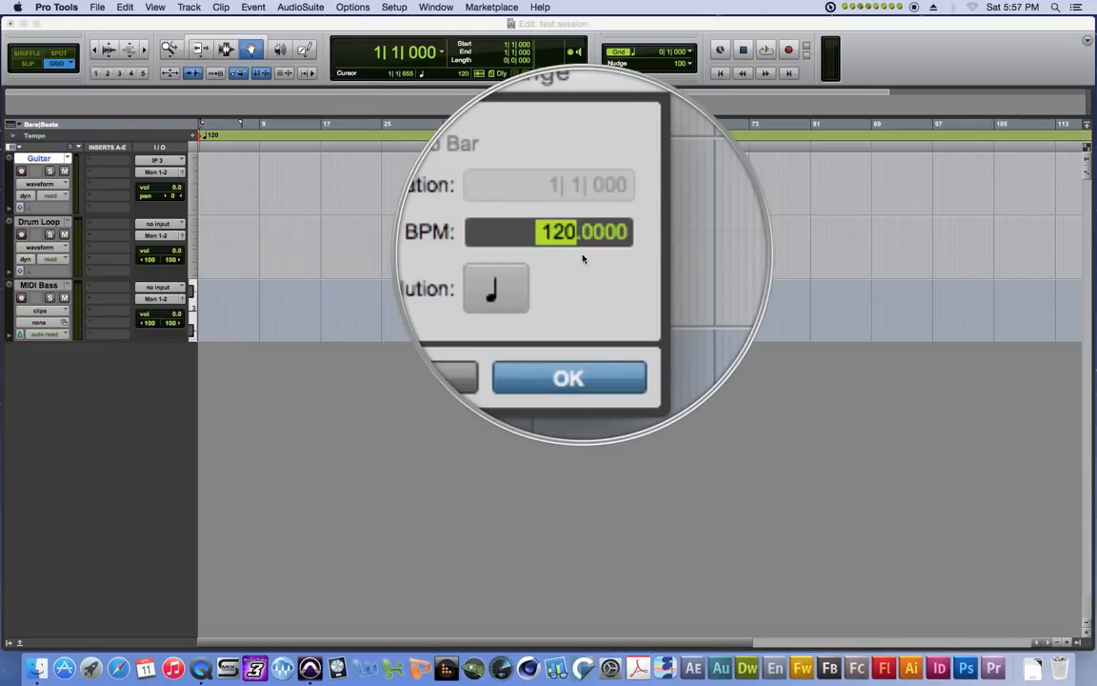
pyautogui.write('115')
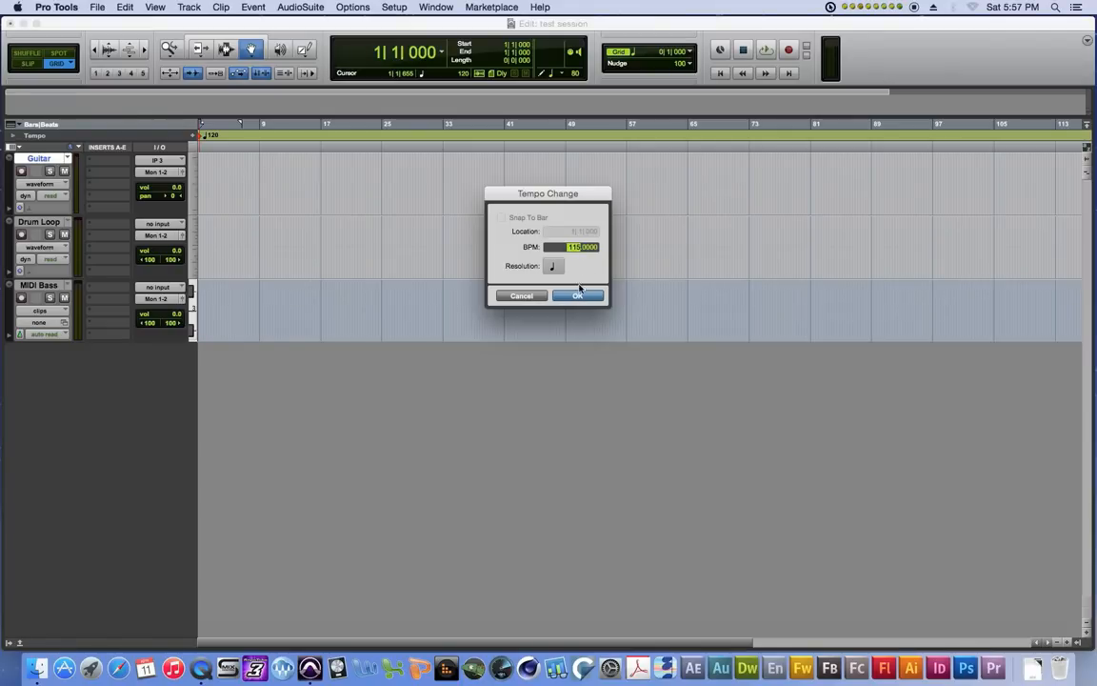
pyautogui.click(578, 296)
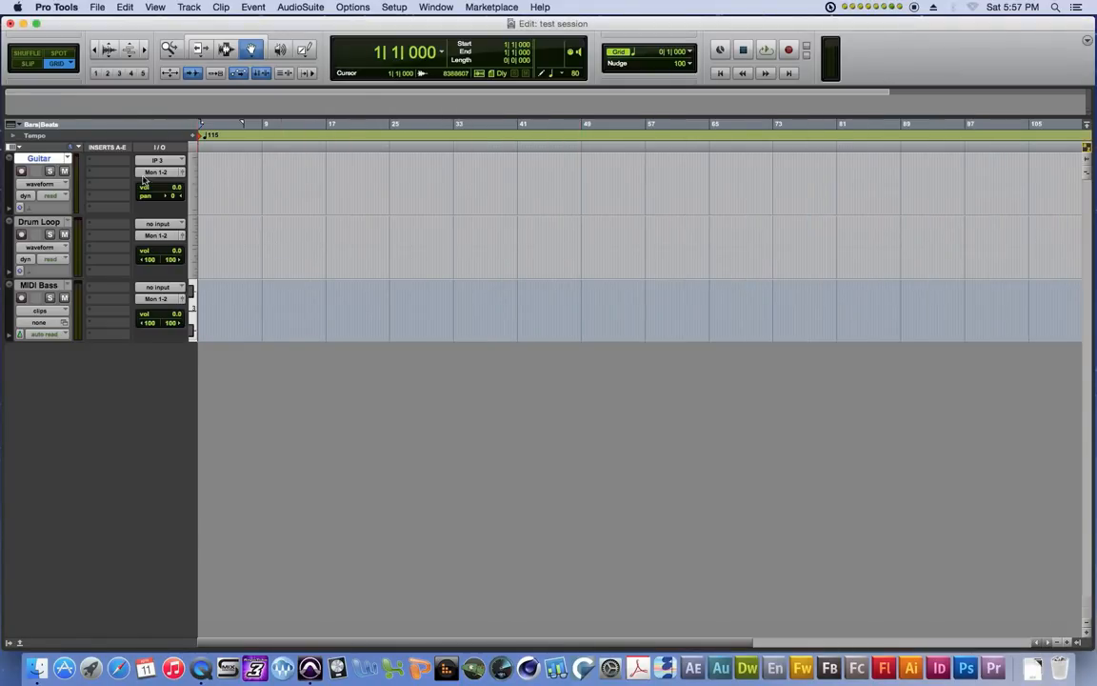
# - Create a click track and move it below the MIDI Bass track
pyautogui.click(188, 7)
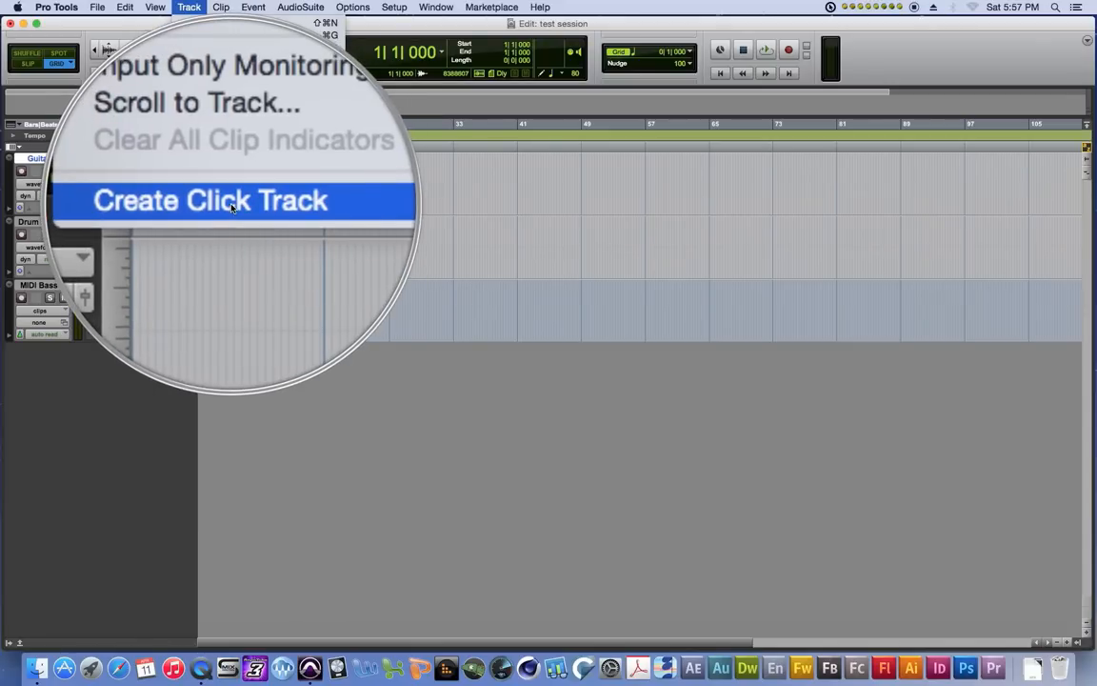
pyautogui.click(230, 204)
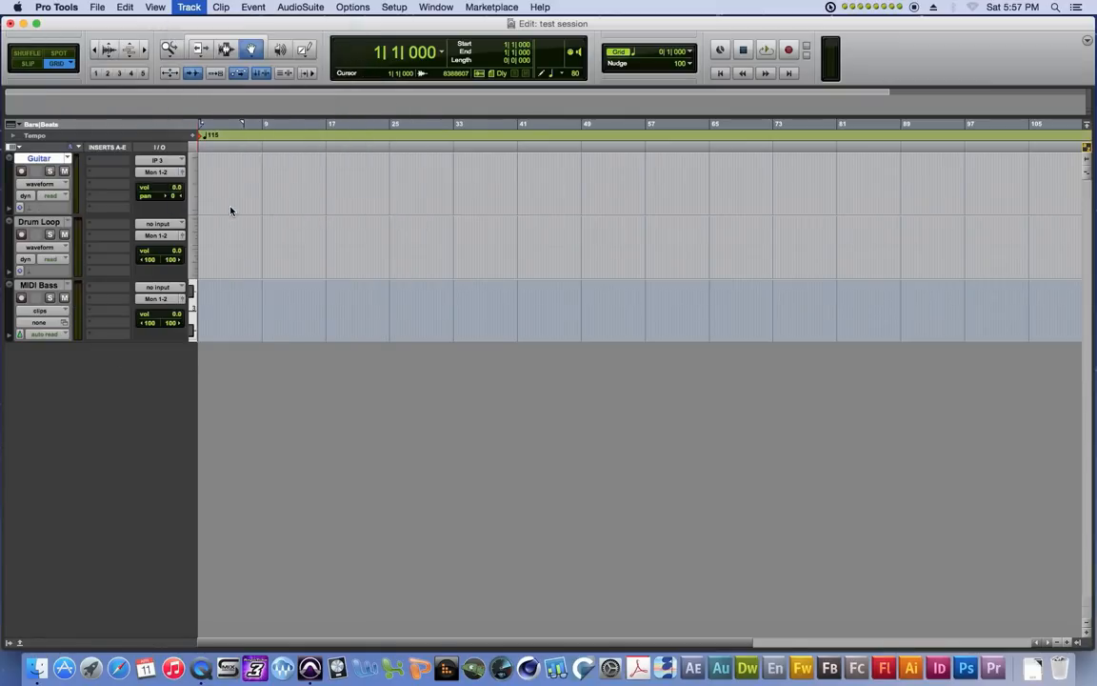
pyautogui.moveTo(27, 251); pyautogui.dragTo(98, 437)
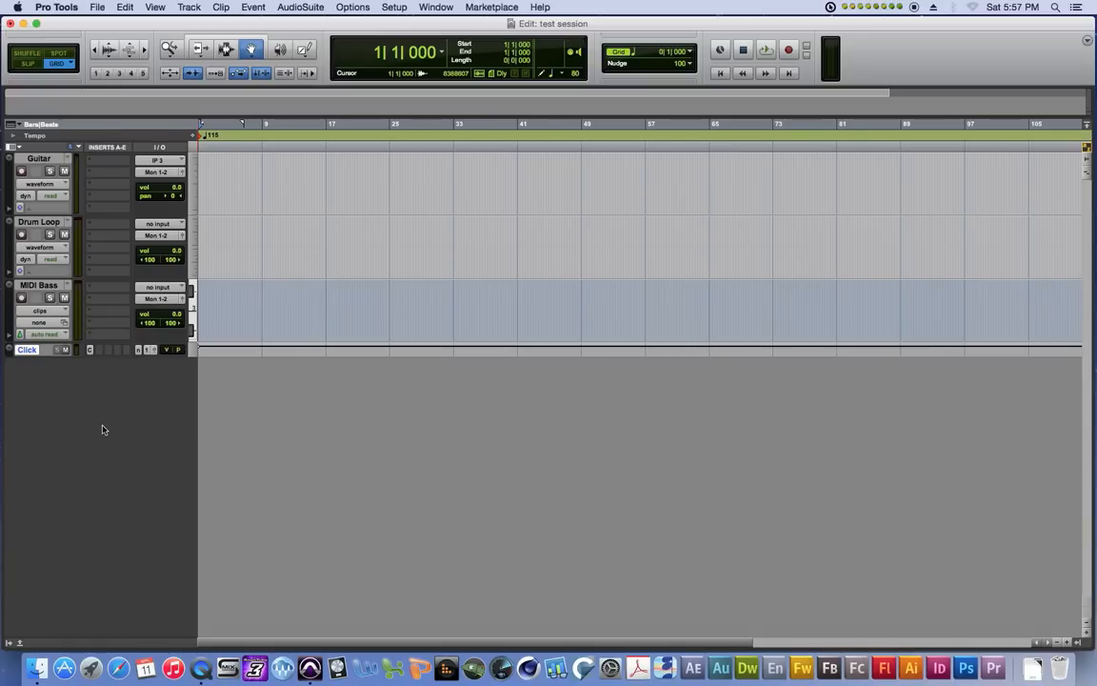
# - Play the session briefly to hear the click, stop playback and enlarge the Click track's height
pyautogui.press('space')
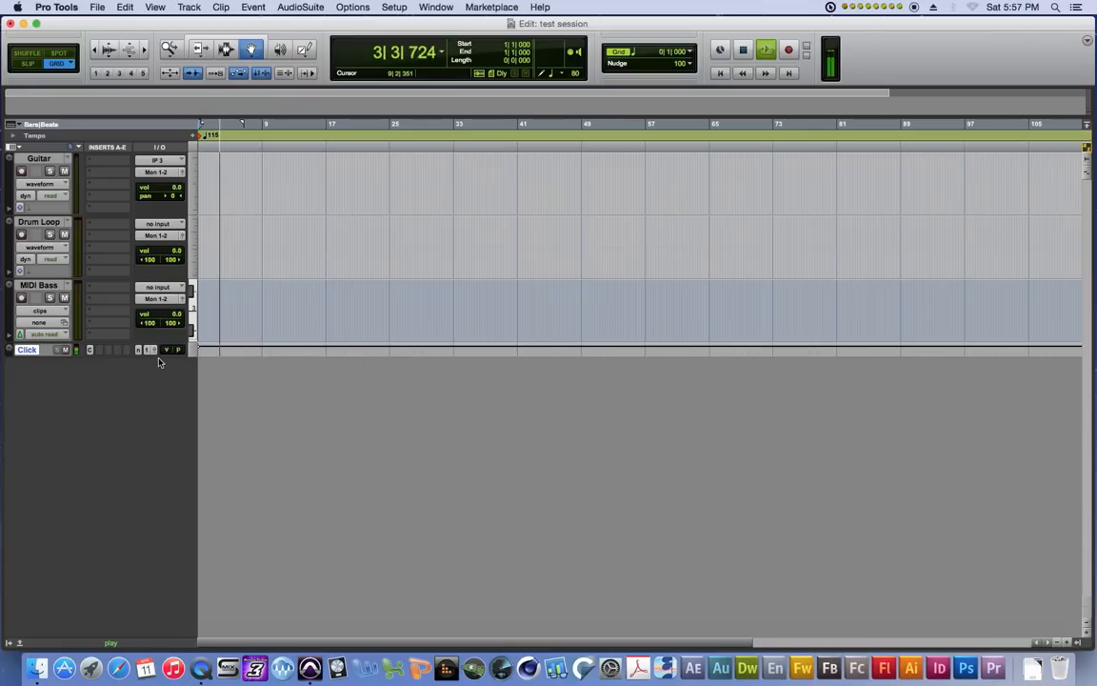
pyautogui.press('space')
pyautogui.moveTo(145, 351); pyautogui.dragTo(149, 411)
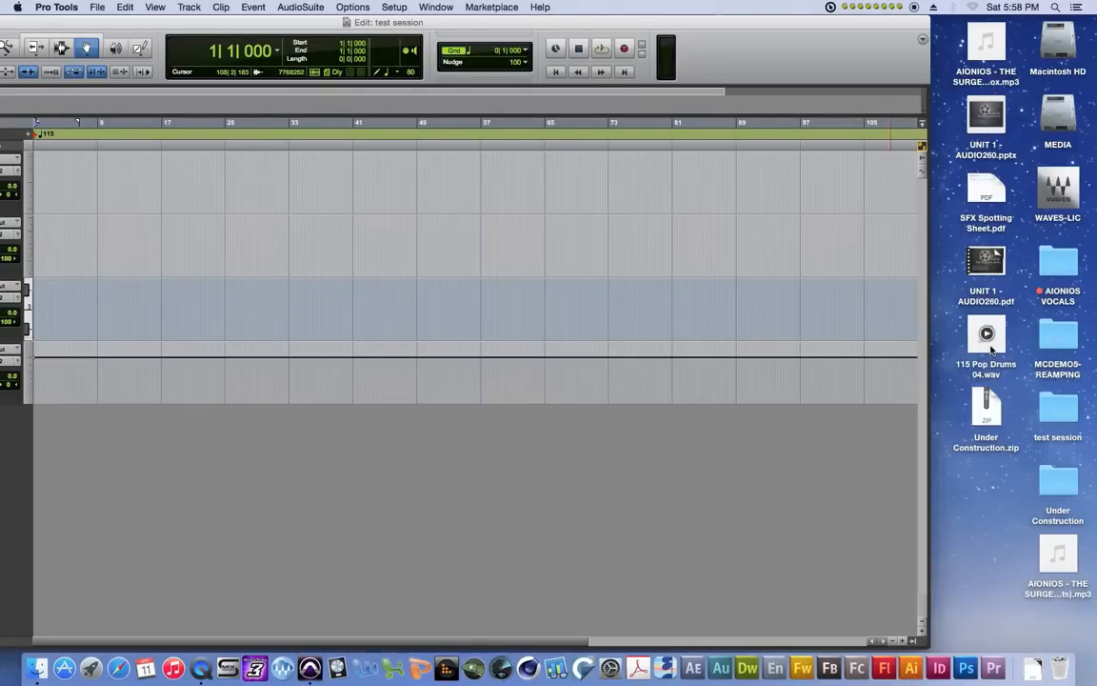
# - Import 115 Pop Drums 04.wav from the desktop onto the Drum Loop track and place its clip at 1|1|000
pyautogui.moveTo(991, 351); pyautogui.dragTo(61, 246)
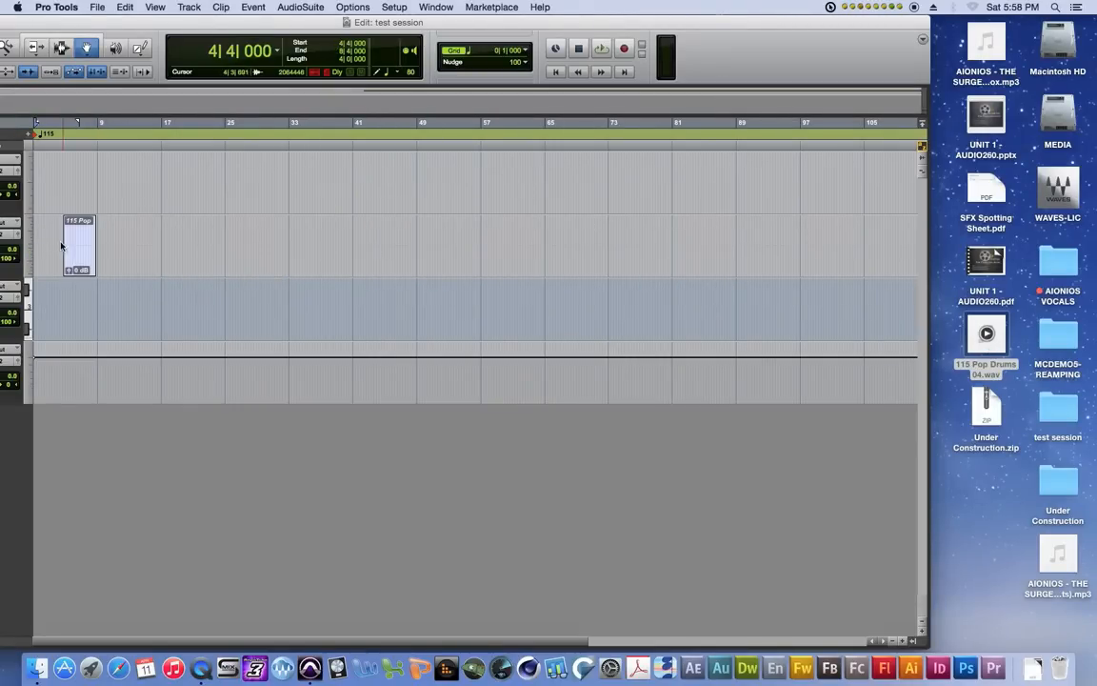
pyautogui.moveTo(272, 22); pyautogui.dragTo(453, 5)
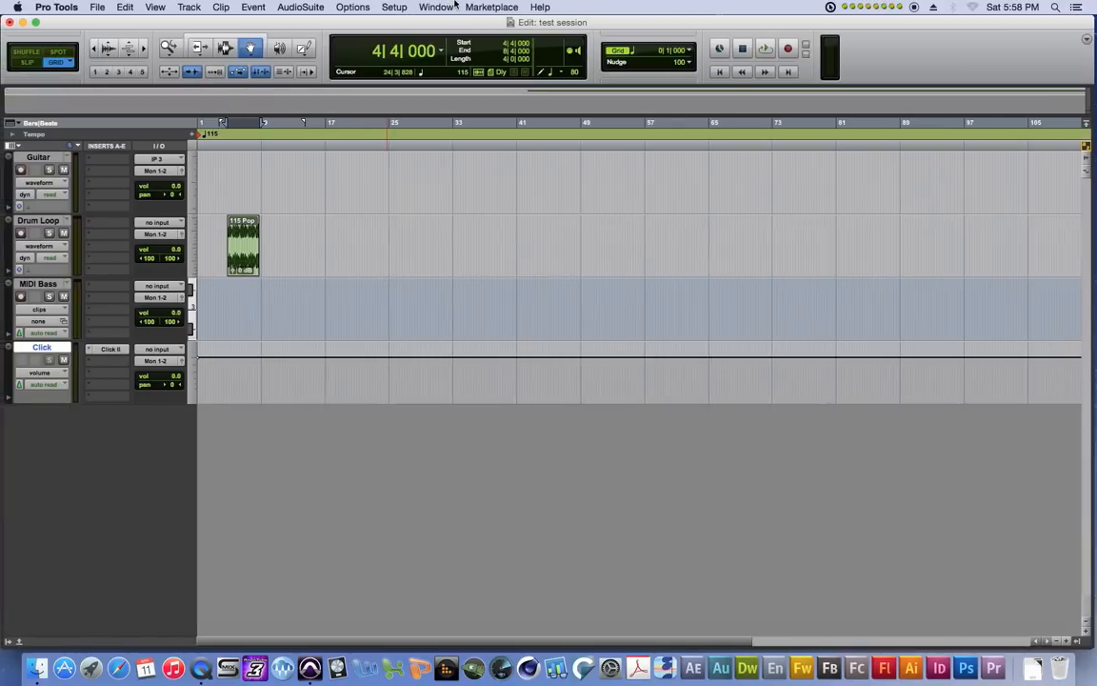
pyautogui.click(53, 222)
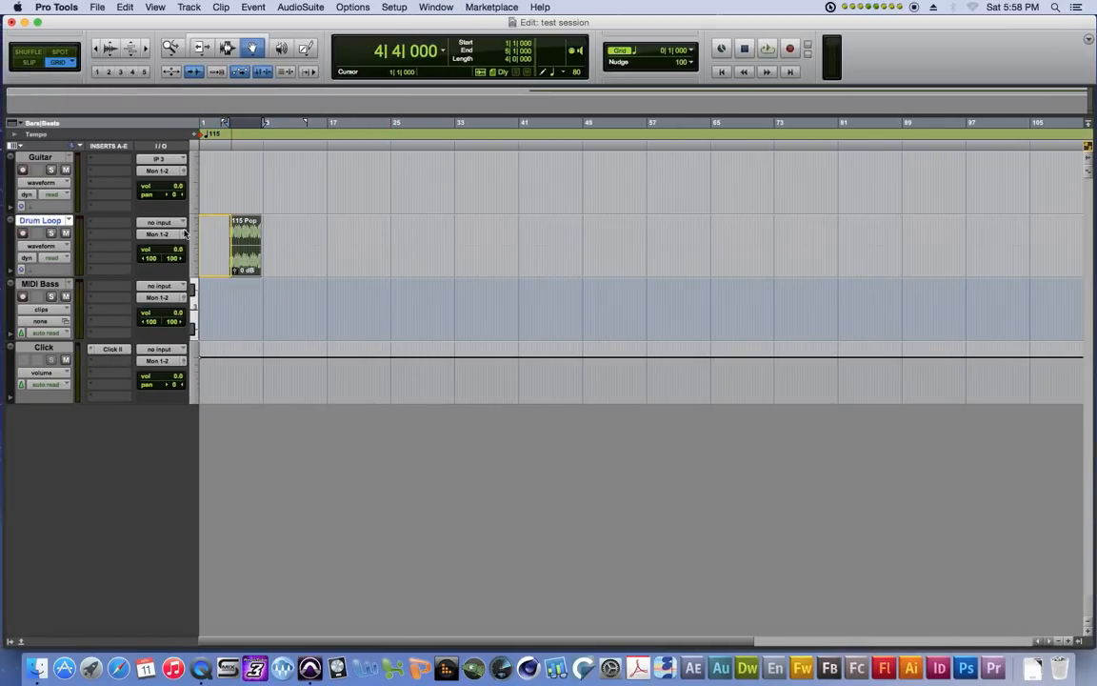
pyautogui.moveTo(186, 233); pyautogui.dragTo(188, 234)
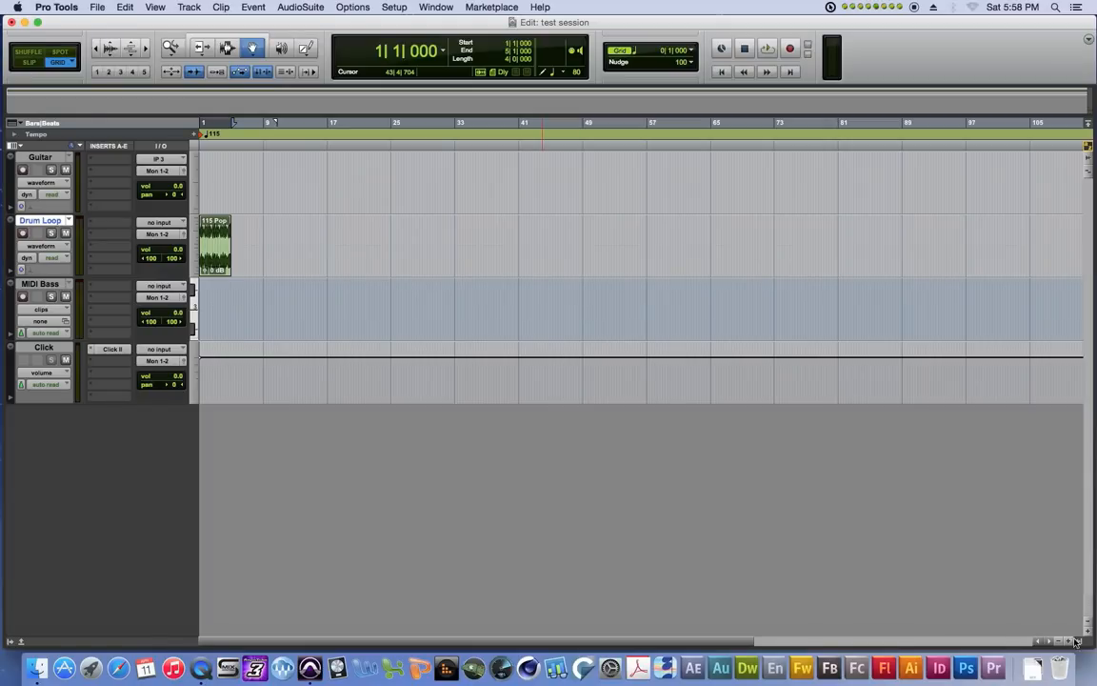
# - Resize the Edit window to find its zoom controls, zoom the timeline around the drum clip, and restore the window's full width
pyautogui.moveTo(1091, 645); pyautogui.dragTo(944, 539)
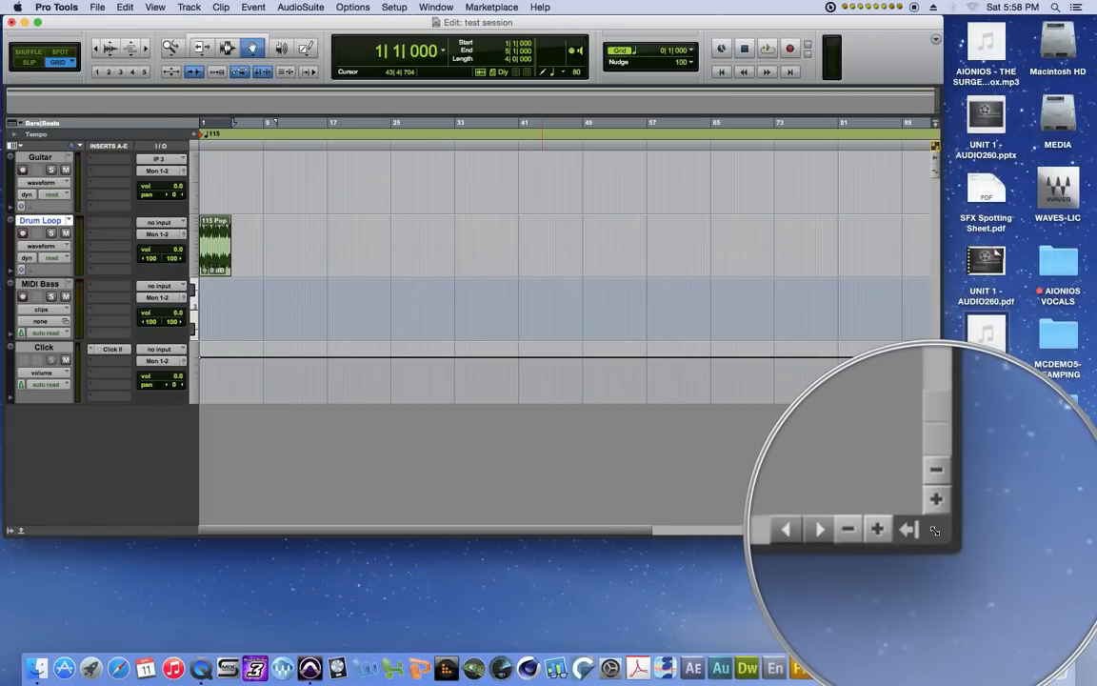
pyautogui.click(935, 521)
pyautogui.click(936, 521)
pyautogui.click(936, 521)
pyautogui.click(935, 521)
pyautogui.click(937, 512)
pyautogui.click(937, 512)
pyautogui.click(937, 514)
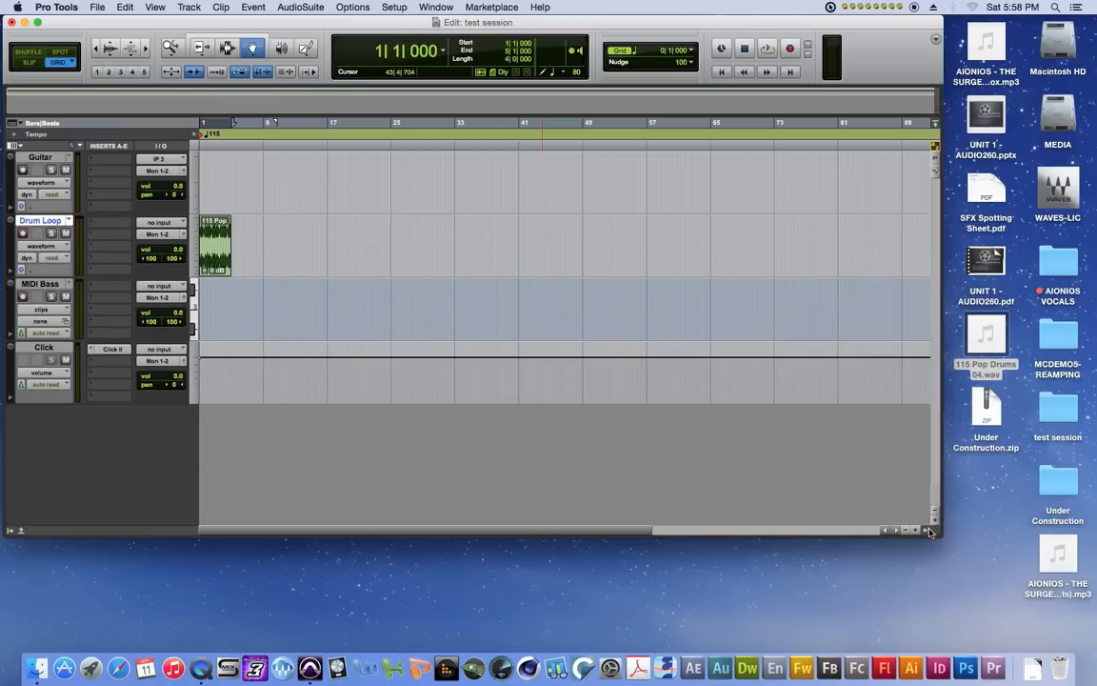
pyautogui.click(915, 531)
pyautogui.click(916, 532)
pyautogui.click(916, 531)
pyautogui.click(915, 532)
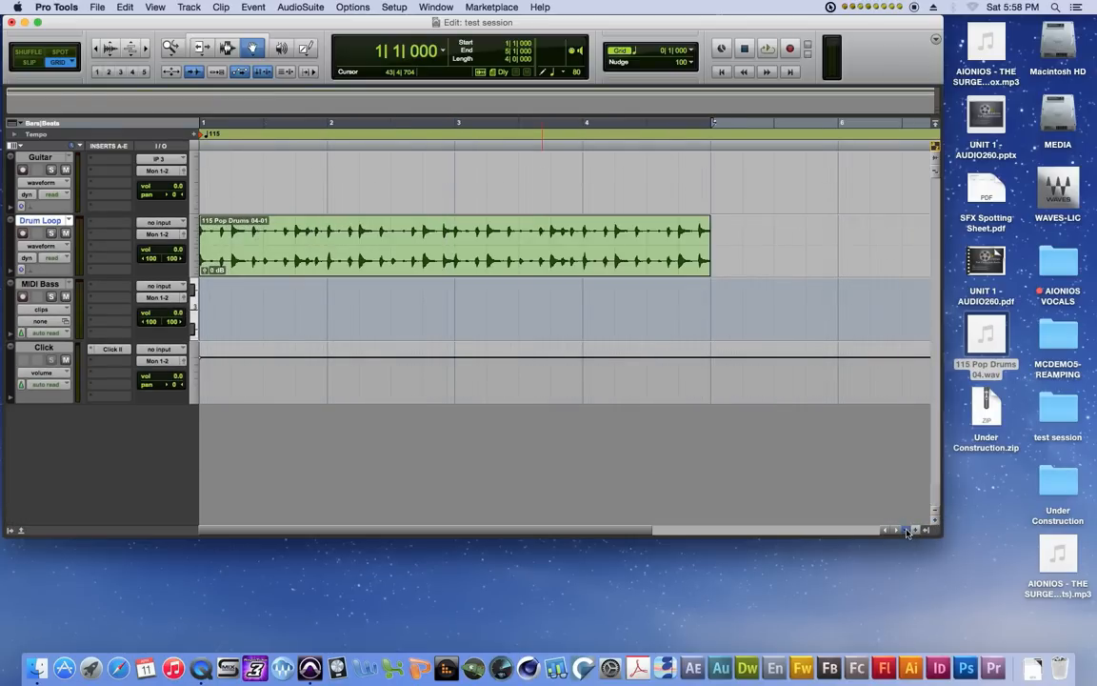
pyautogui.click(907, 532)
pyautogui.click(907, 531)
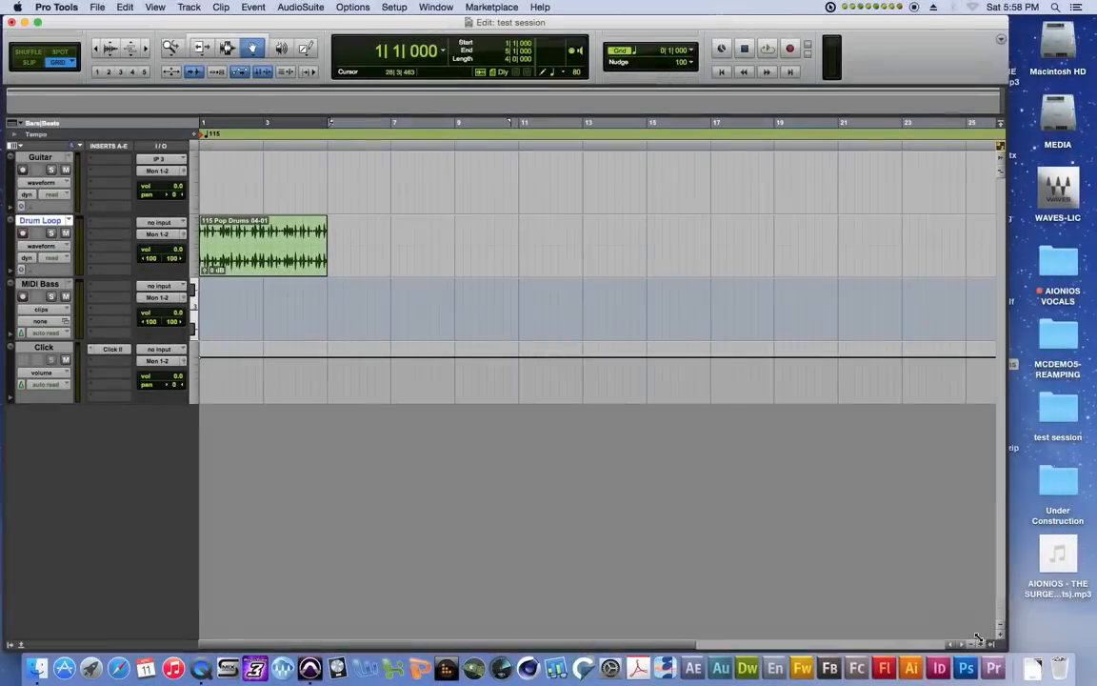
pyautogui.moveTo(978, 638); pyautogui.dragTo(910, 641)
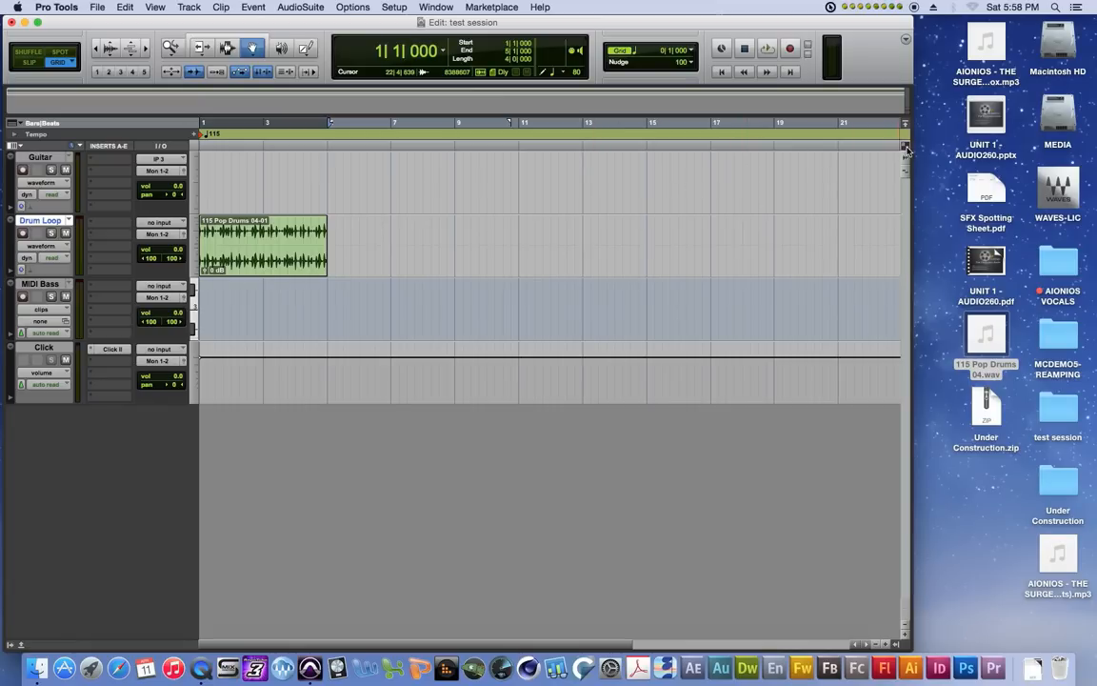
pyautogui.click(906, 147)
pyautogui.moveTo(912, 645); pyautogui.dragTo(1090, 645)
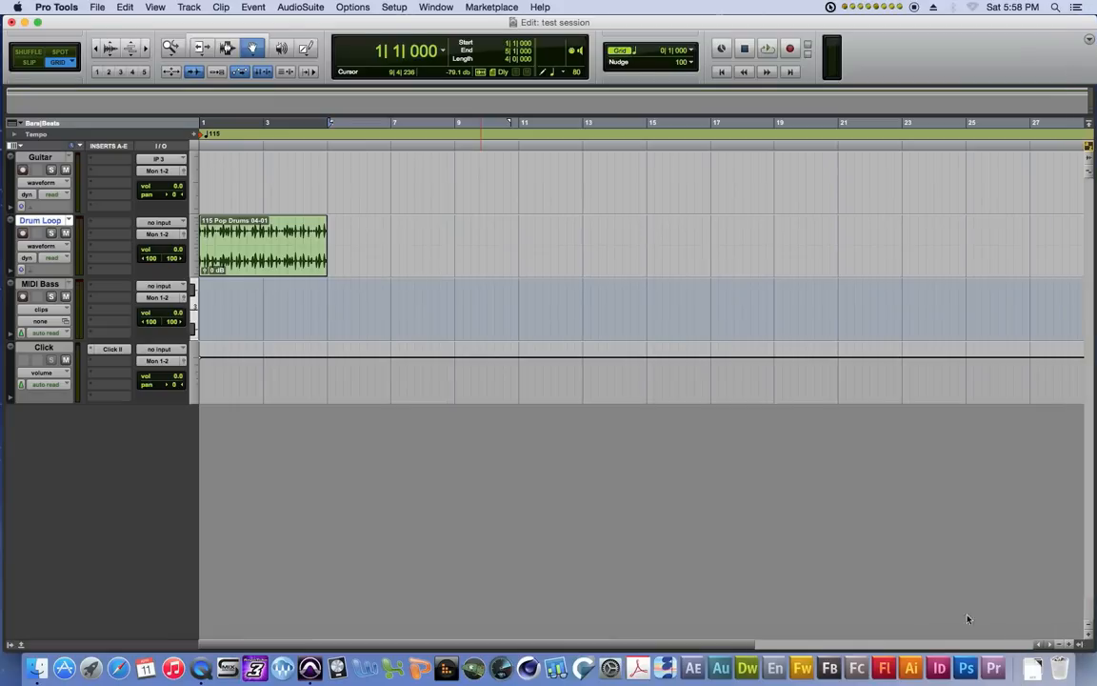
# - Zoom the timeline in and out repeatedly, finishing with bars 1 to 14 in view
pyautogui.press('t')
pyautogui.press('t')
pyautogui.press('t')
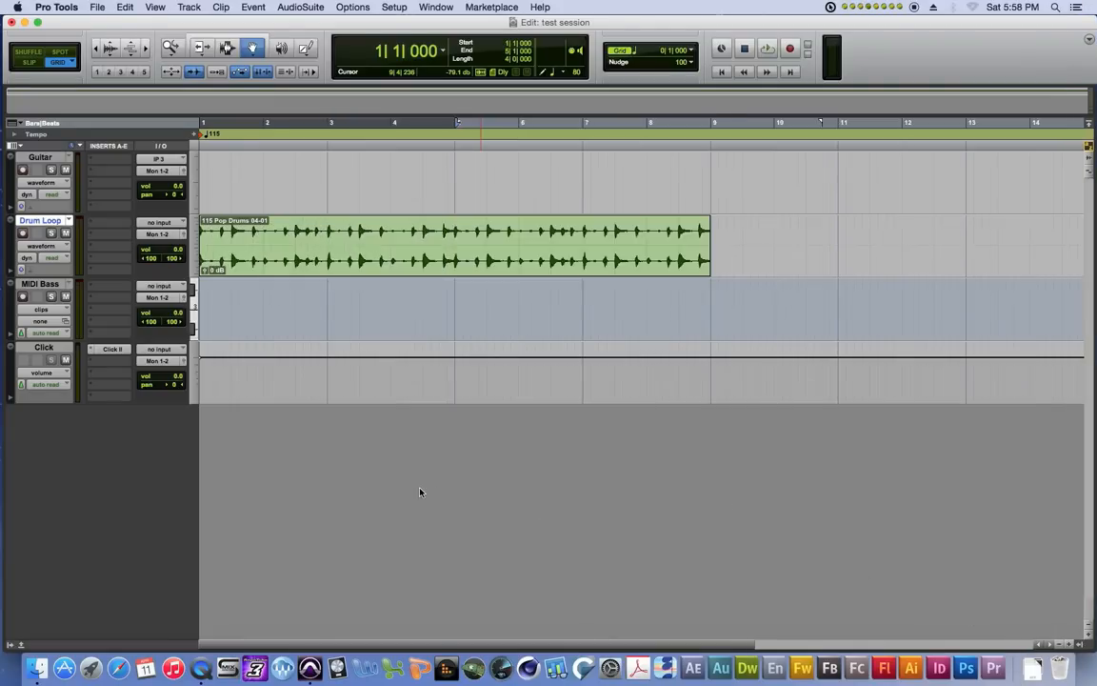
pyautogui.press('r')
pyautogui.press('r')
pyautogui.press('r')
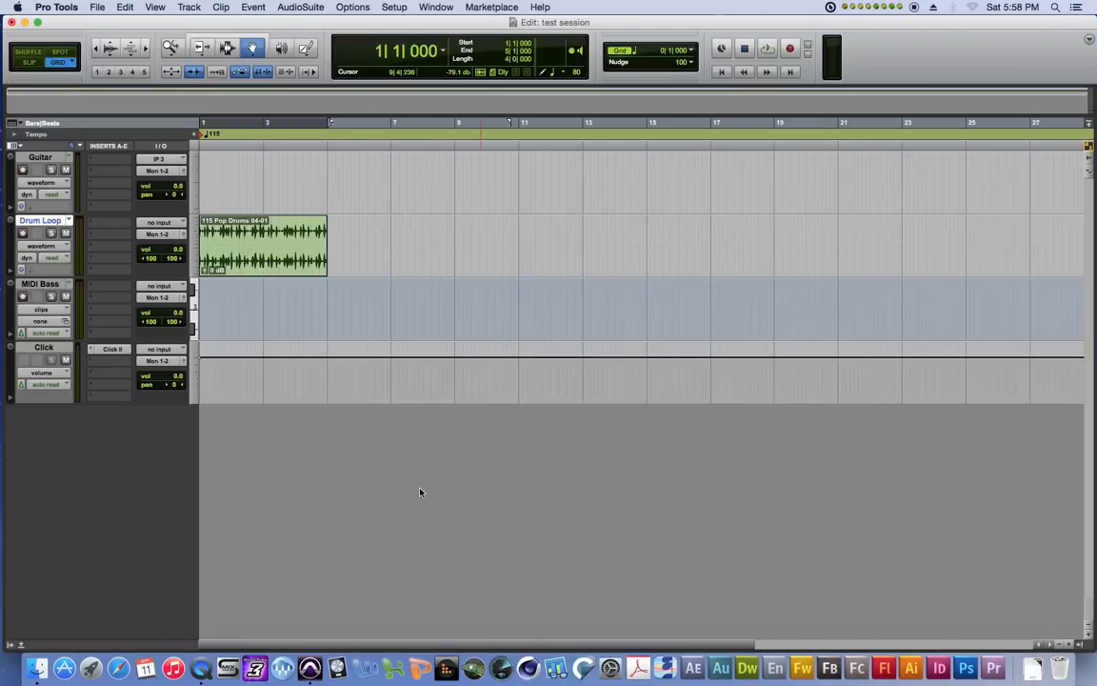
pyautogui.press('t')
pyautogui.press('t')
pyautogui.press('t')
pyautogui.press('r')
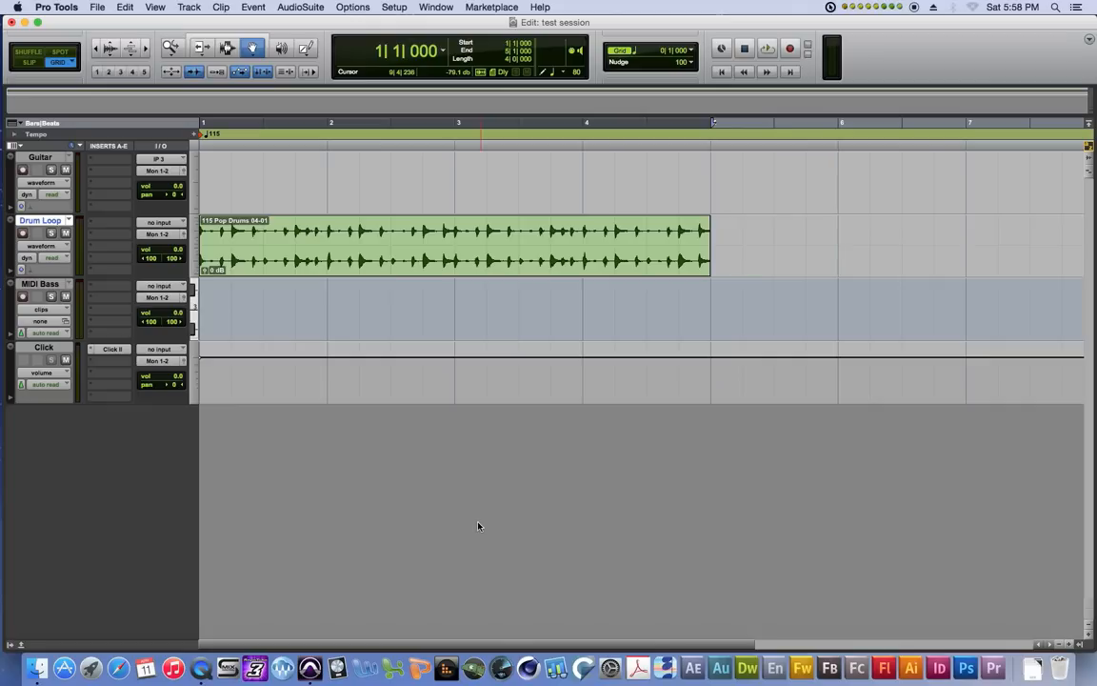
pyautogui.press('r')
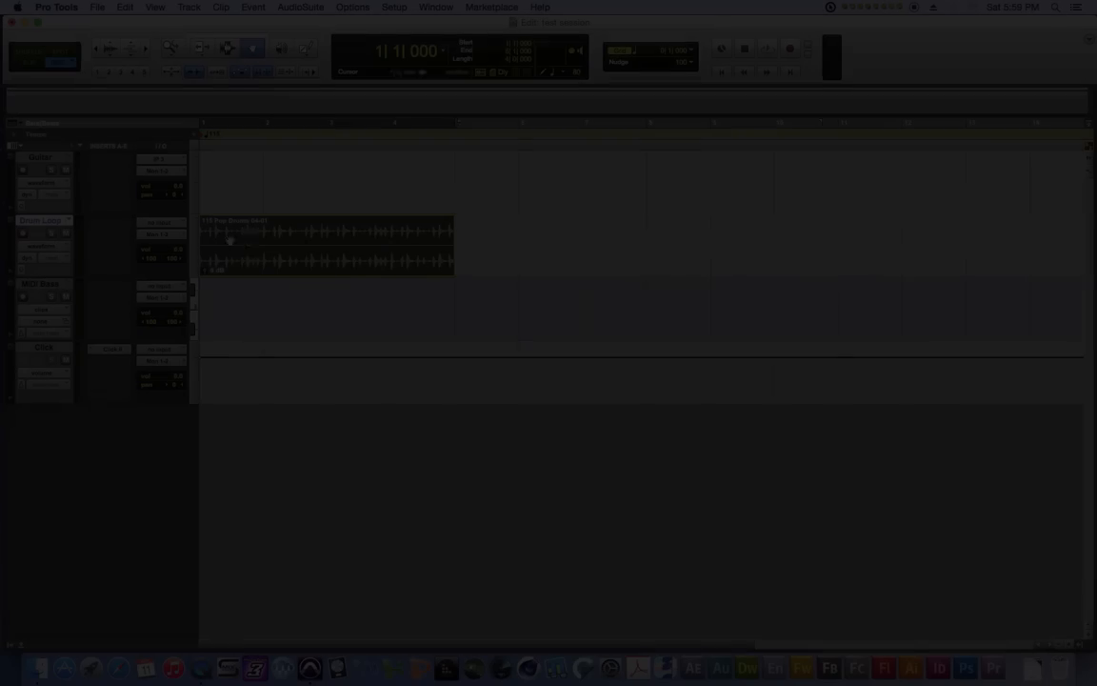
# - Try moving the drum clip on its track, first in Grid mode and then freely in Slip mode
pyautogui.click(209, 233)
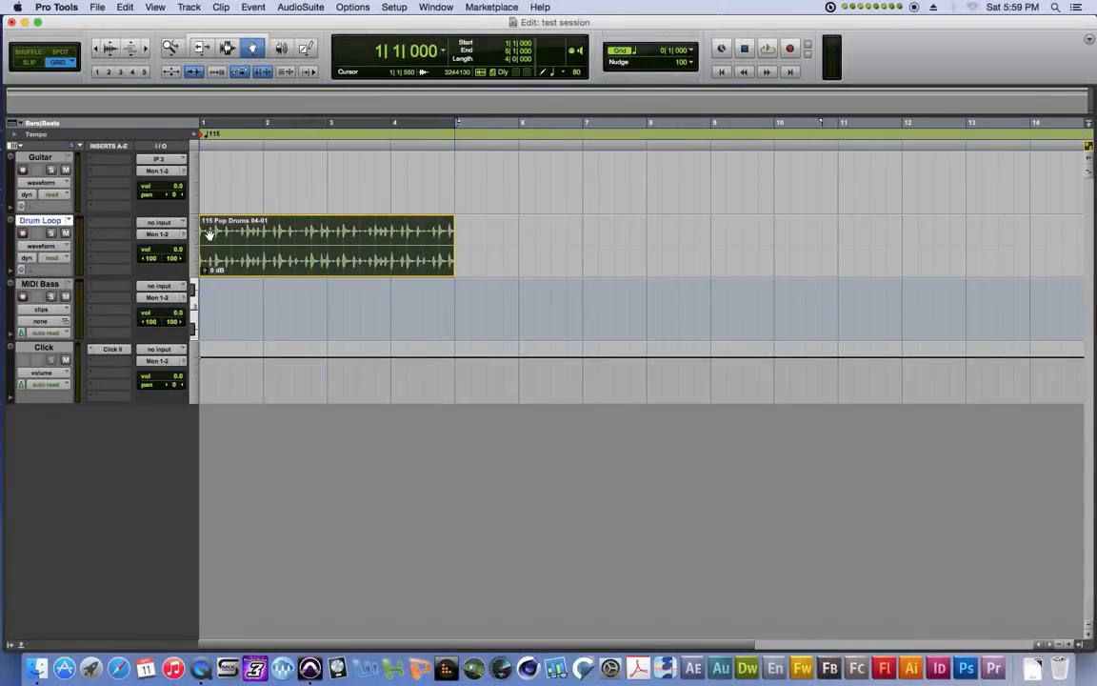
pyautogui.moveTo(208, 234); pyautogui.dragTo(235, 350)
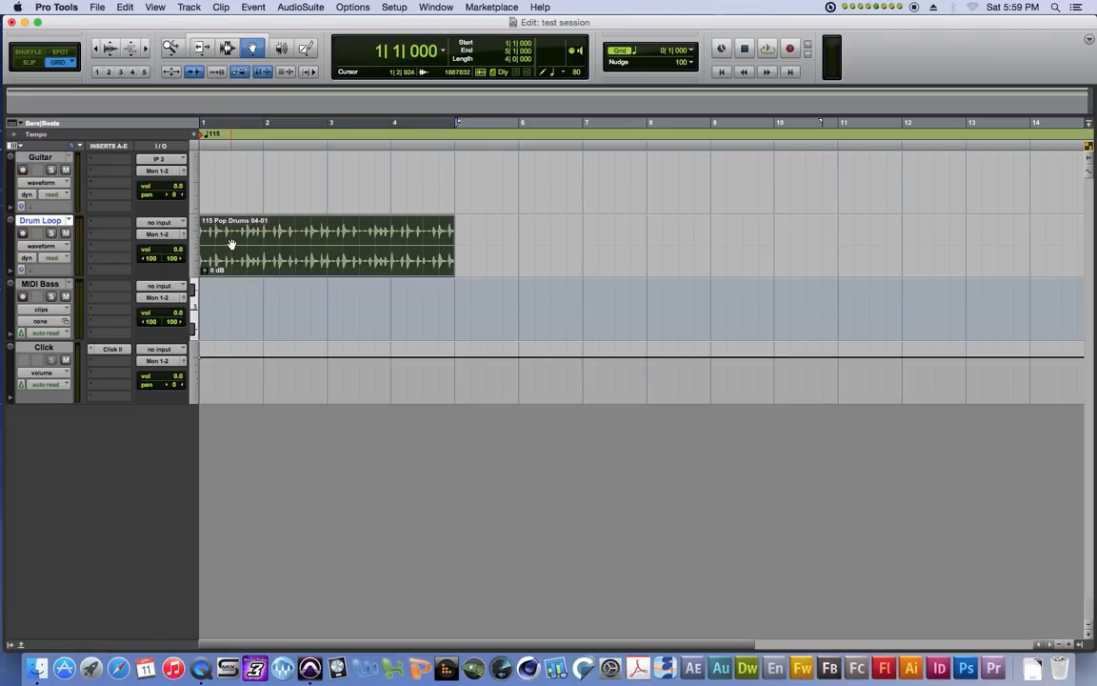
pyautogui.click(28, 62)
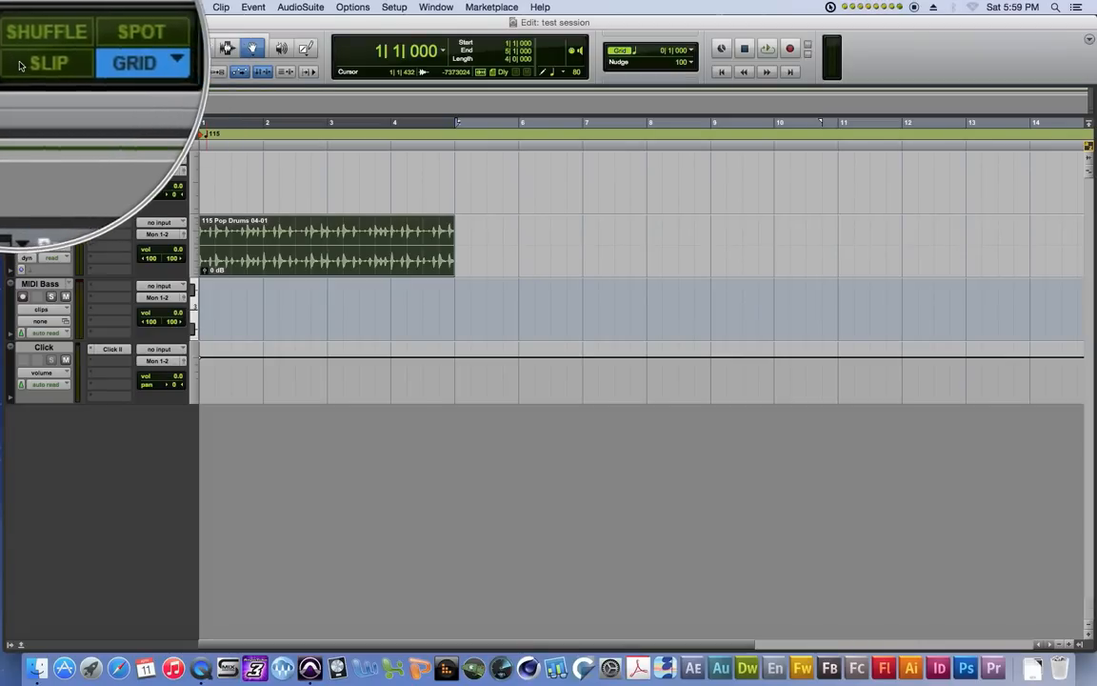
pyautogui.moveTo(260, 237)
pyautogui.mouseDown()
pyautogui.moveTo(351, 236)
pyautogui.moveTo(318, 232)
pyautogui.moveTo(317, 246)
pyautogui.moveTo(253, 255)
pyautogui.mouseUp()
# - Return to Grid mode, move the drum clip to 2|1|000 and toggle the grid lines off and on
pyautogui.click(56, 65)
pyautogui.moveTo(313, 233)
pyautogui.mouseDown()
pyautogui.moveTo(396, 232)
pyautogui.moveTo(299, 233)
pyautogui.moveTo(410, 245)
pyautogui.moveTo(328, 228)
pyautogui.mouseUp()
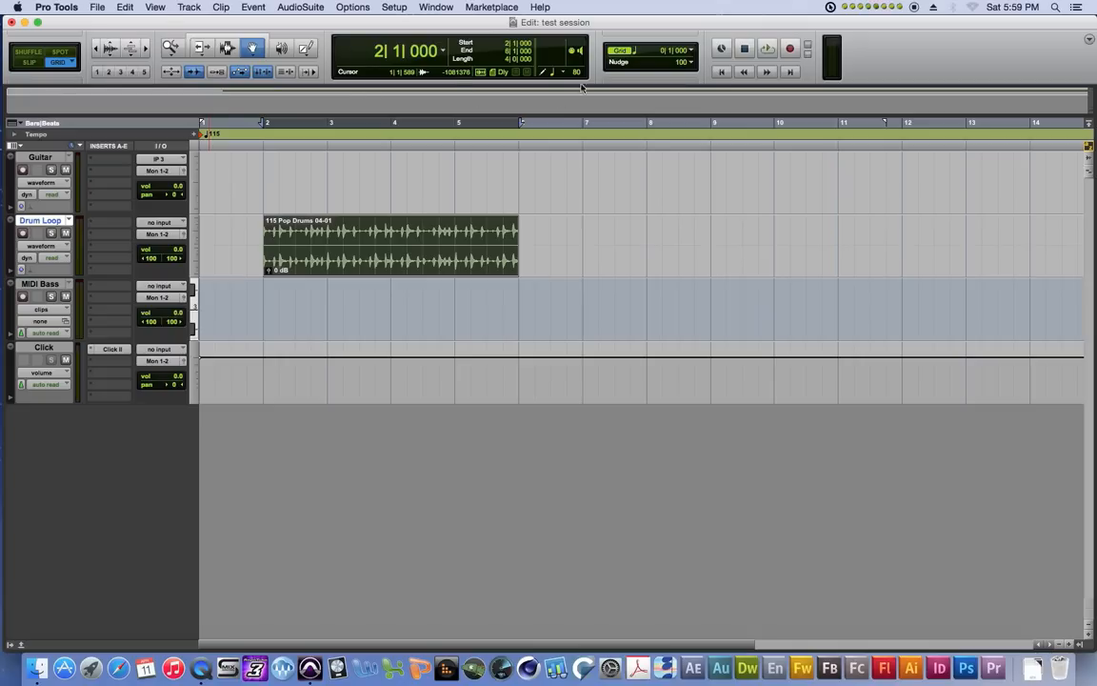
pyautogui.click(621, 53)
pyautogui.click(621, 53)
pyautogui.click(621, 54)
pyautogui.click(621, 54)
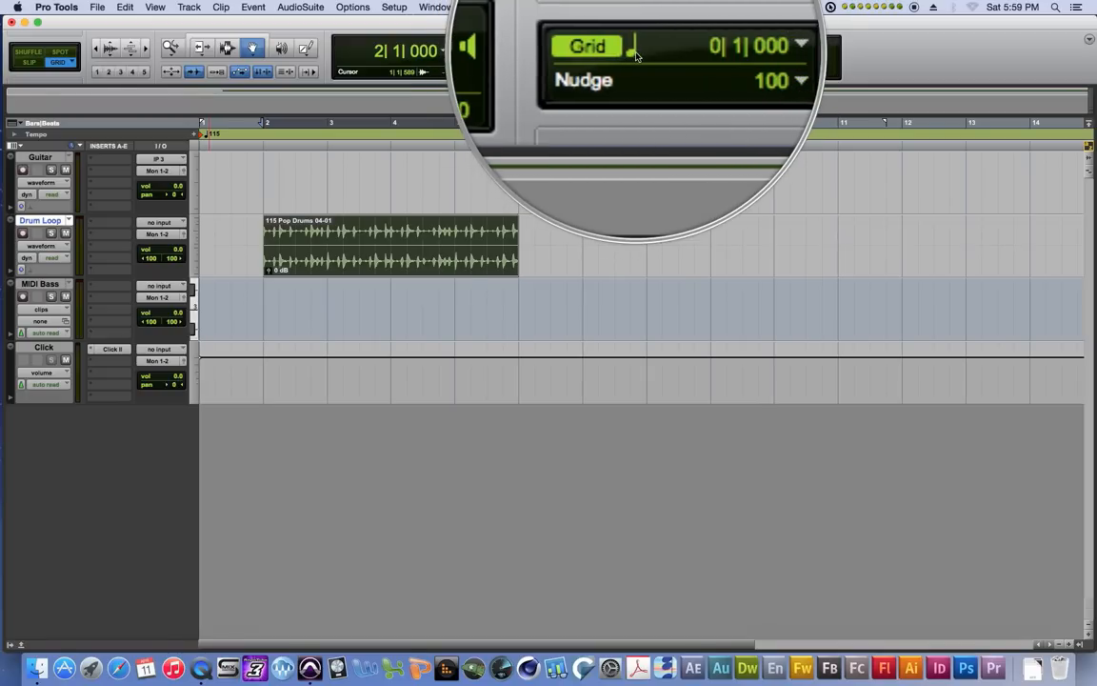
pyautogui.click(636, 57)
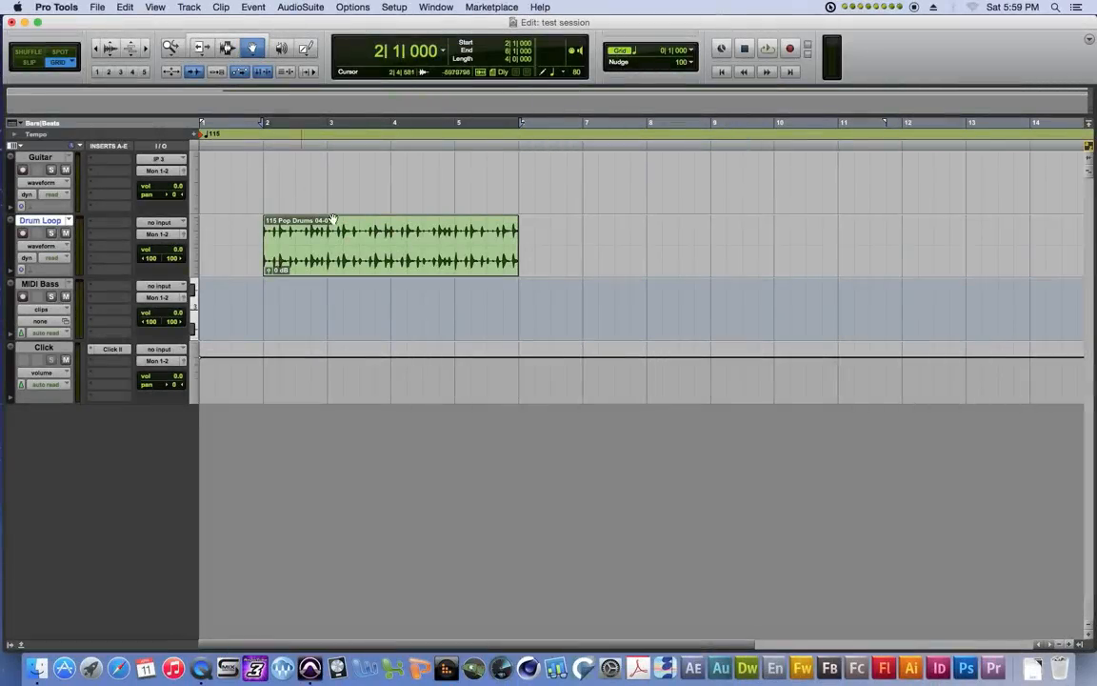
pyautogui.click(324, 221)
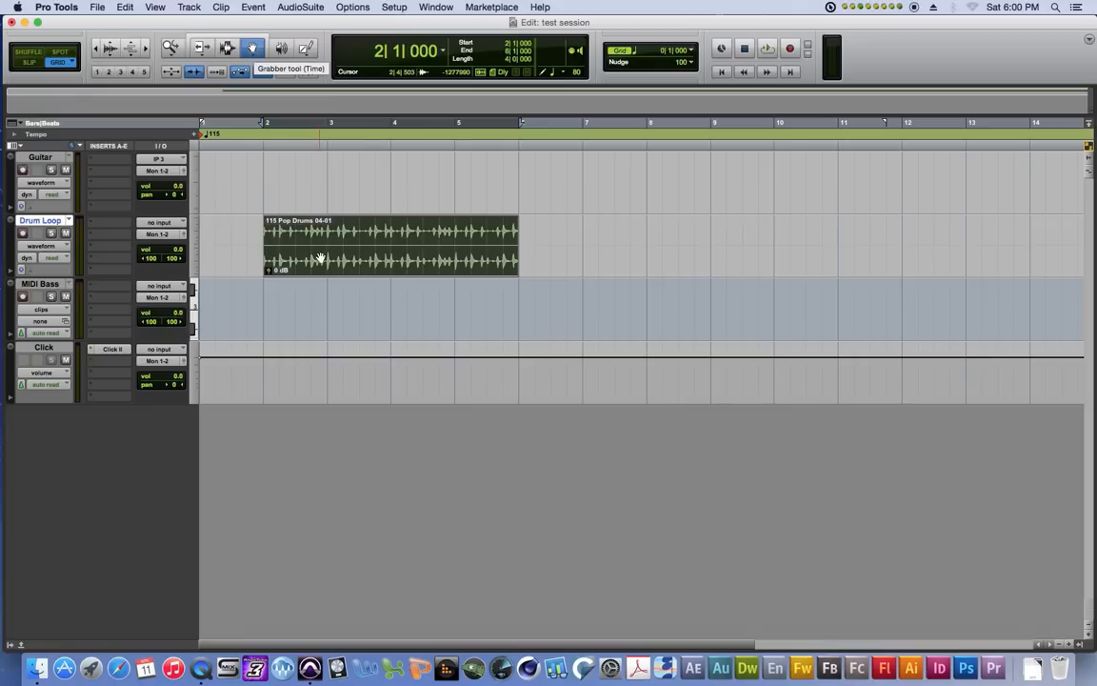
pyautogui.moveTo(318, 253)
pyautogui.mouseDown()
pyautogui.moveTo(382, 254)
pyautogui.moveTo(321, 250)
pyautogui.mouseUp()
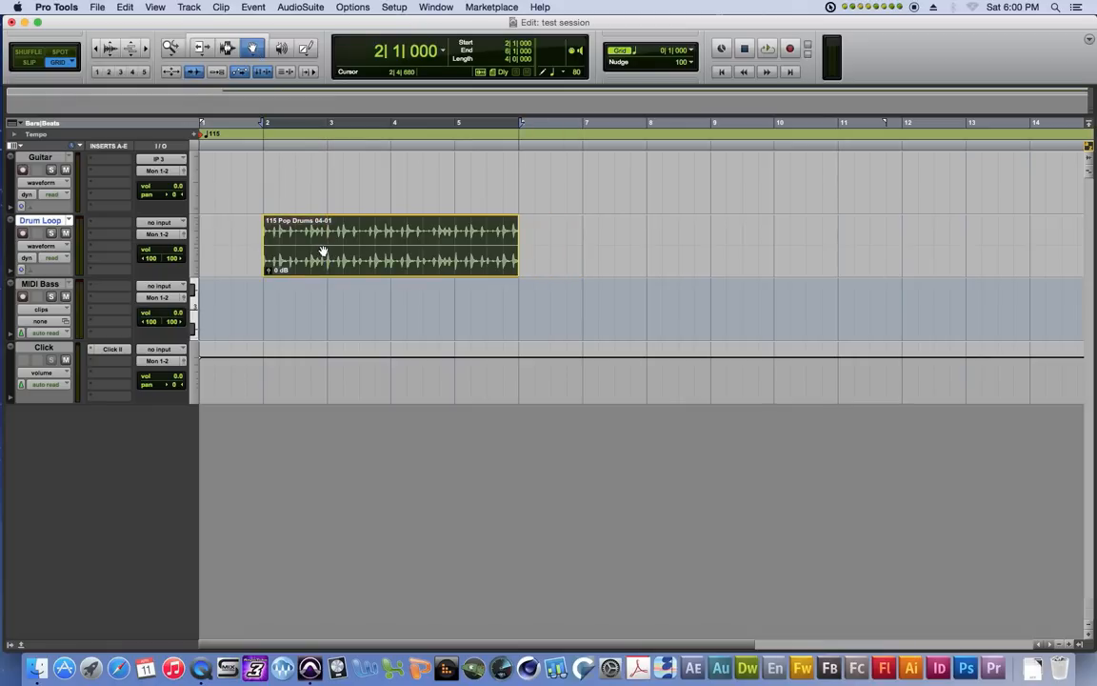
# - Use the Selector tool to delete the Drum Loop range from 1|3|000 to 4|1|000, and undo the deletion
pyautogui.click(229, 50)
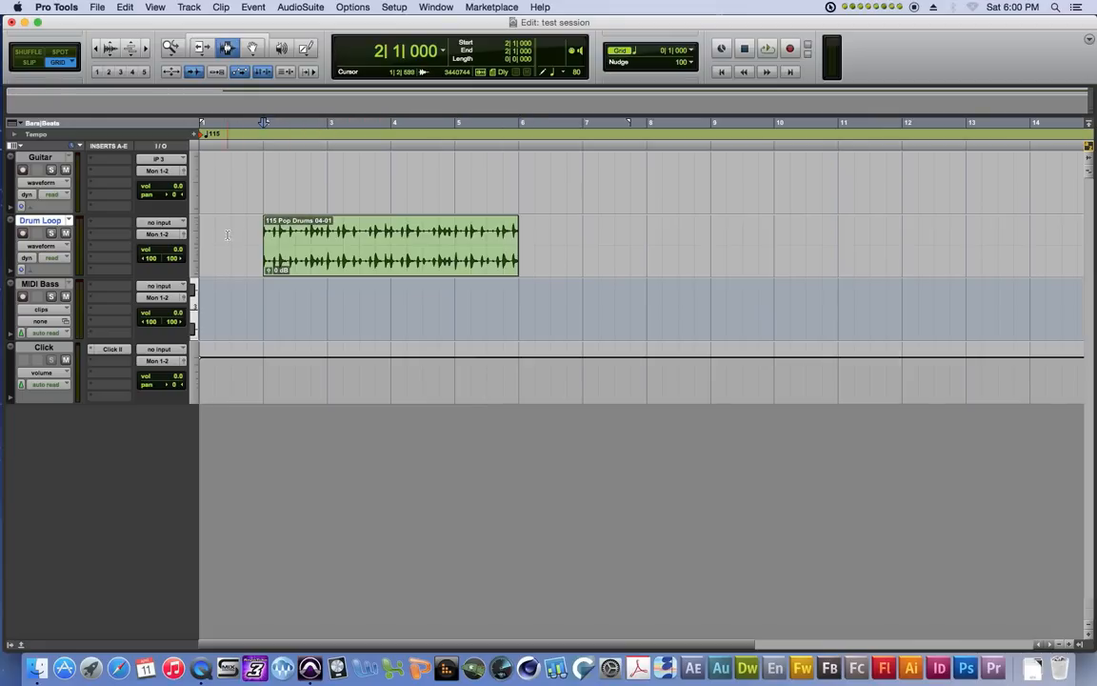
pyautogui.moveTo(210, 244); pyautogui.dragTo(391, 236)
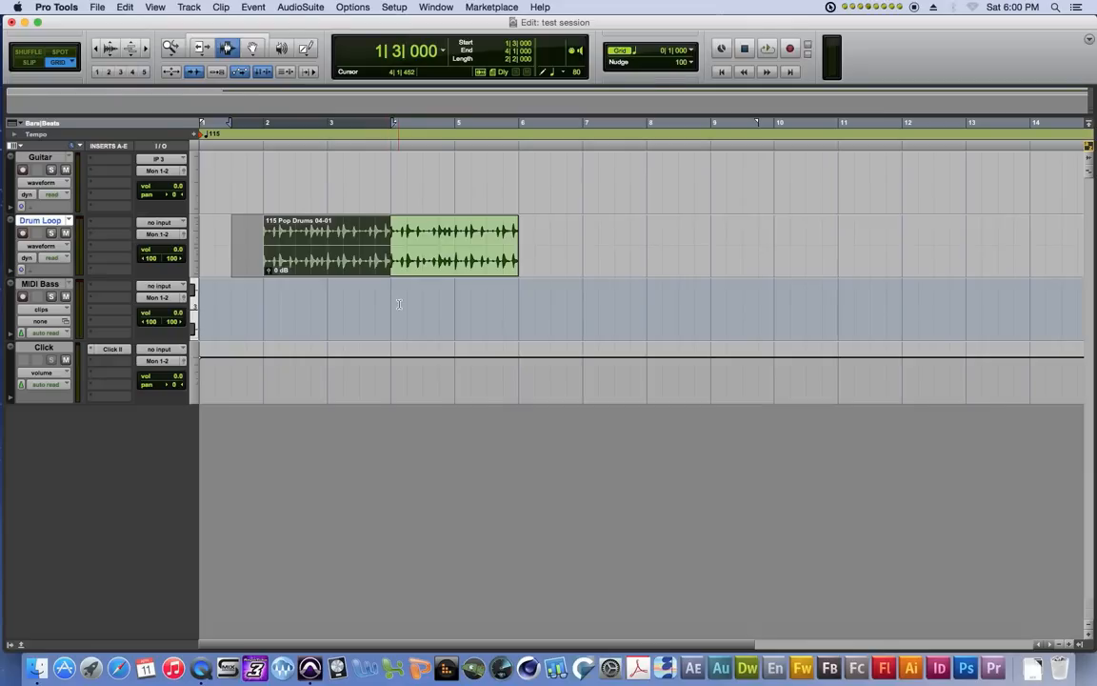
pyautogui.press('Delete')
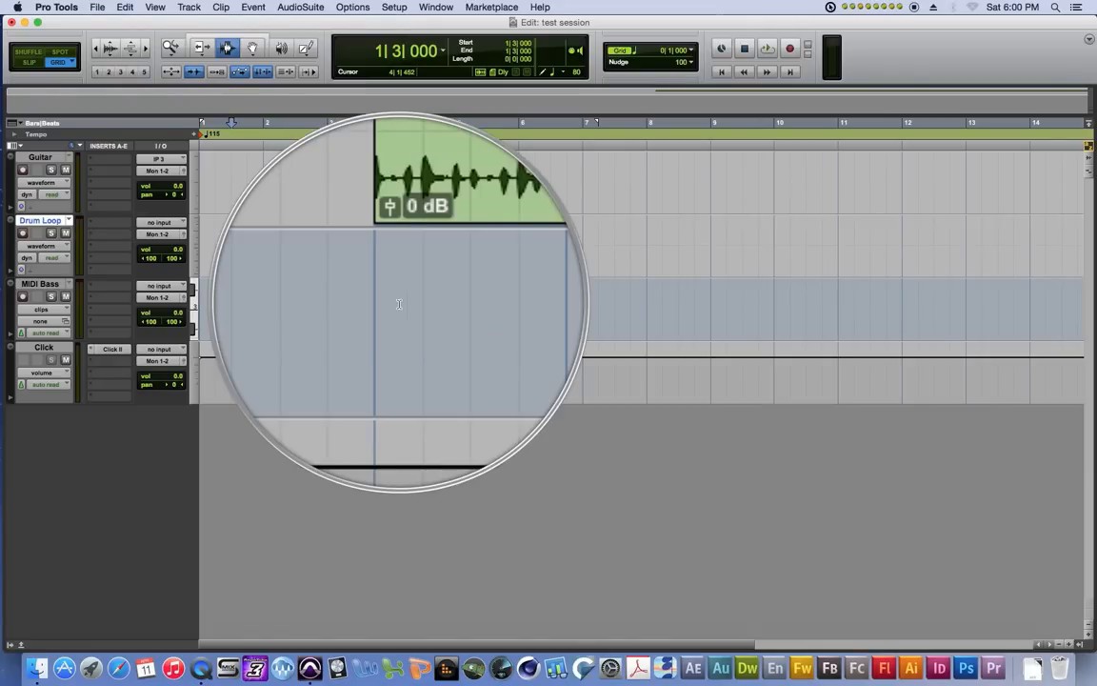
pyautogui.press('super+z')
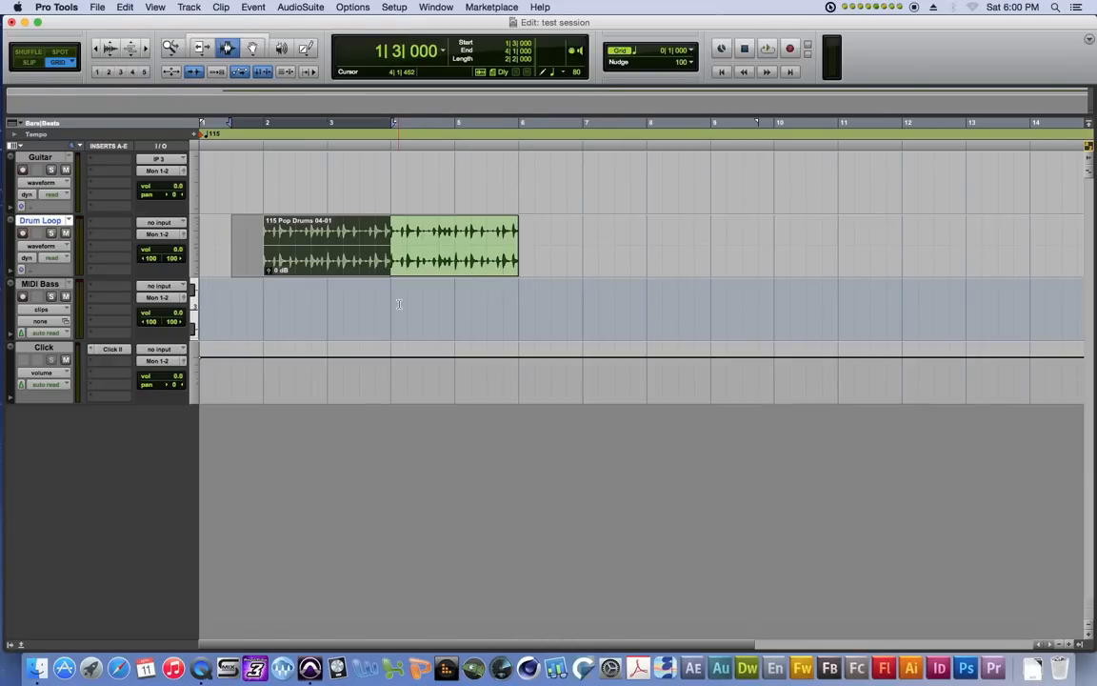
pyautogui.click(567, 253)
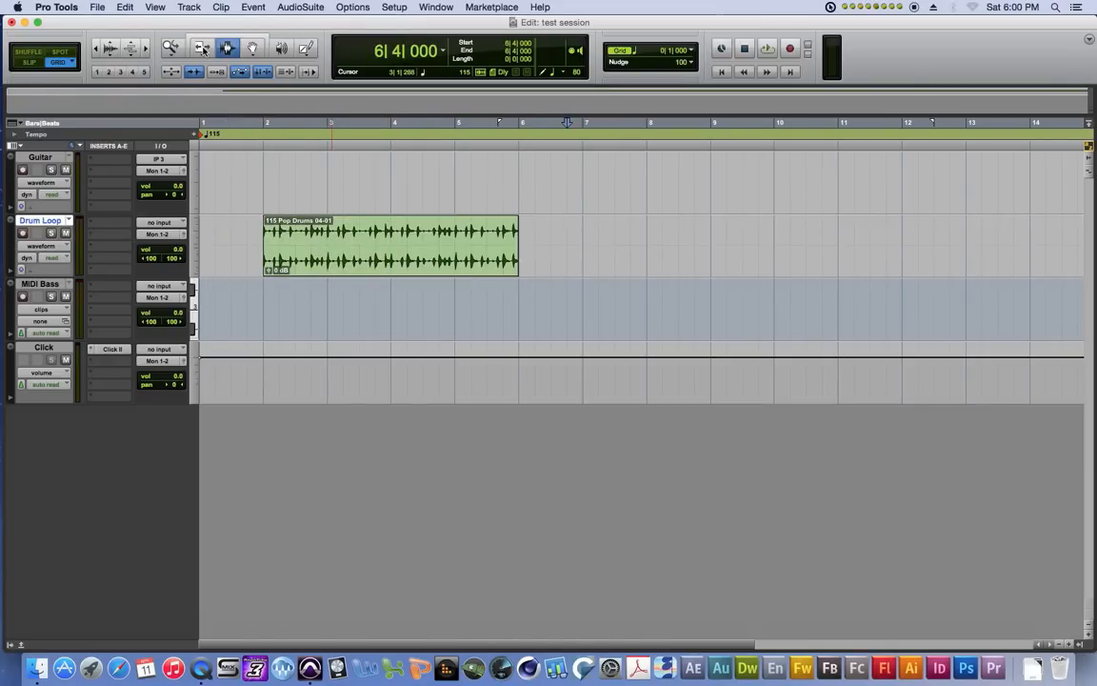
# - Use the Trim tool to shorten the drum clip's start to 3|1|000 and trim its end, and undo both trims
pyautogui.click(201, 47)
pyautogui.moveTo(270, 255); pyautogui.dragTo(329, 256)
pyautogui.moveTo(503, 255); pyautogui.dragTo(456, 259)
pyautogui.press('super+z')
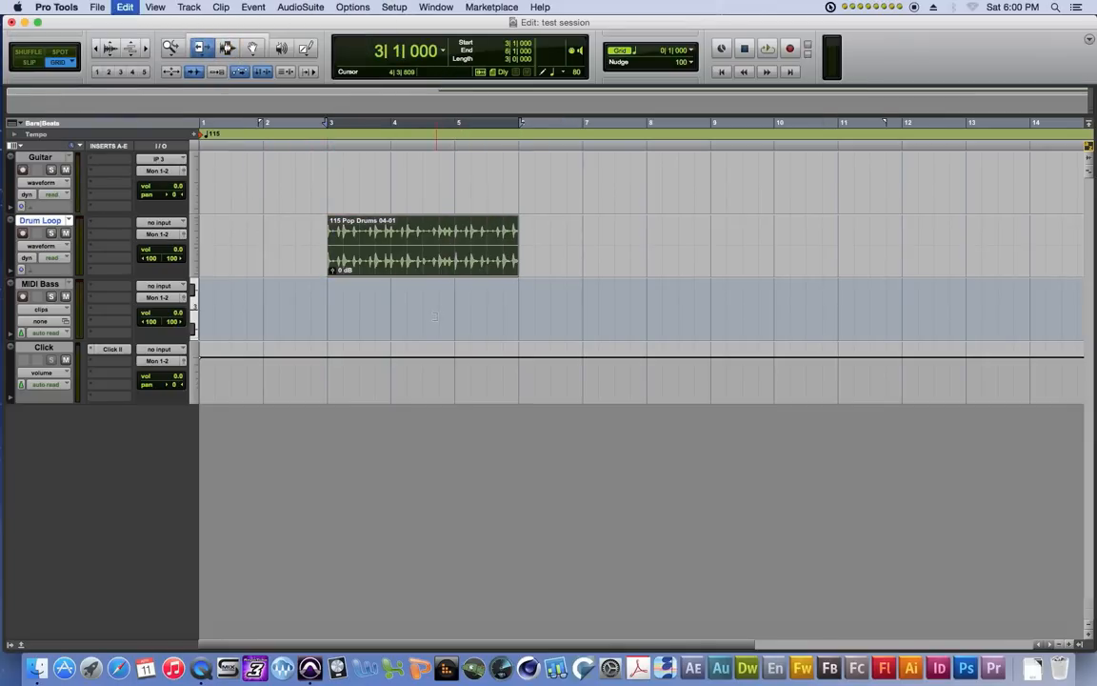
pyautogui.press('super+z')
# - Enable the Smart Tool, try selecting and moving the drum clip with it, and place the clip back at 2|1|000
pyautogui.click(226, 38)
pyautogui.moveTo(301, 230); pyautogui.dragTo(383, 264)
pyautogui.click(435, 236)
pyautogui.click(432, 264)
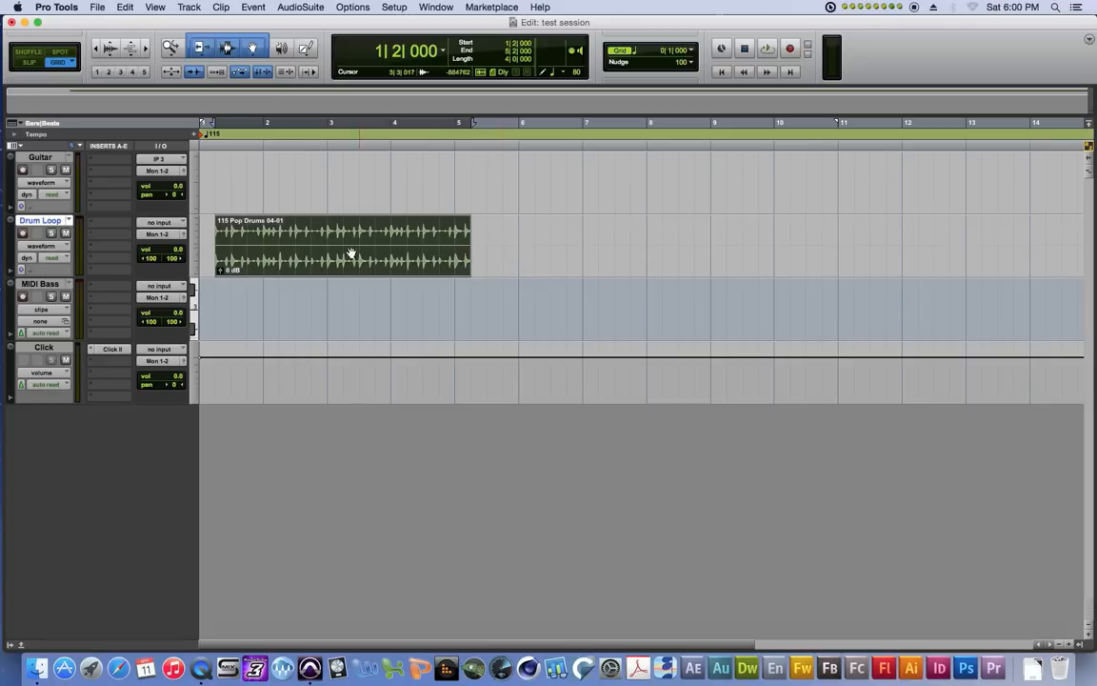
pyautogui.moveTo(323, 260); pyautogui.dragTo(373, 261)
# - Move the Drum Loop track below the MIDI Bass track and enlarge its height
pyautogui.moveTo(61, 229); pyautogui.dragTo(91, 401)
pyautogui.click(630, 306)
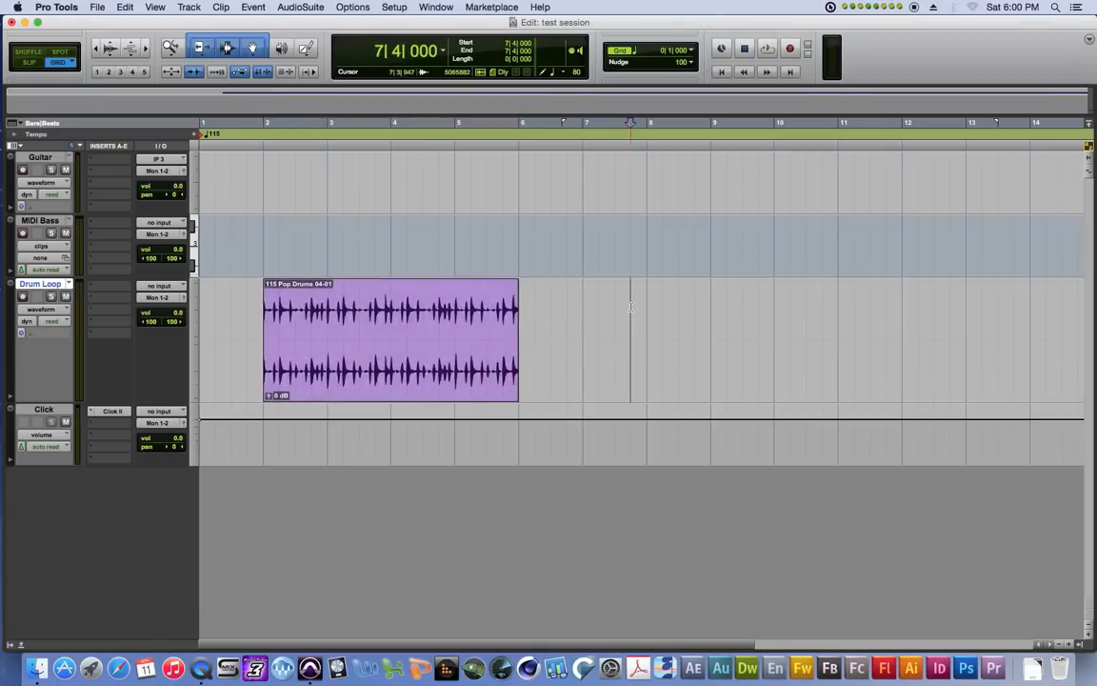
# - Duplicate the drum clip twice so back-to-back copies fill bars 2 to 14, cancelling the Batch Fades dialog
pyautogui.click(356, 379)
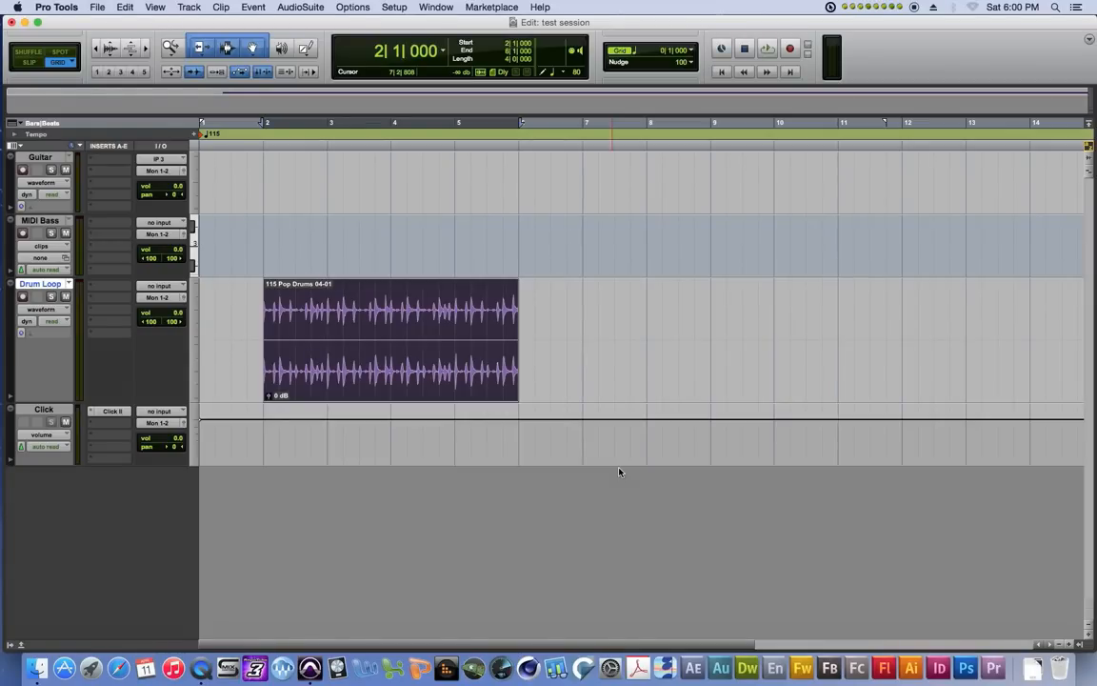
pyautogui.press('super+d')
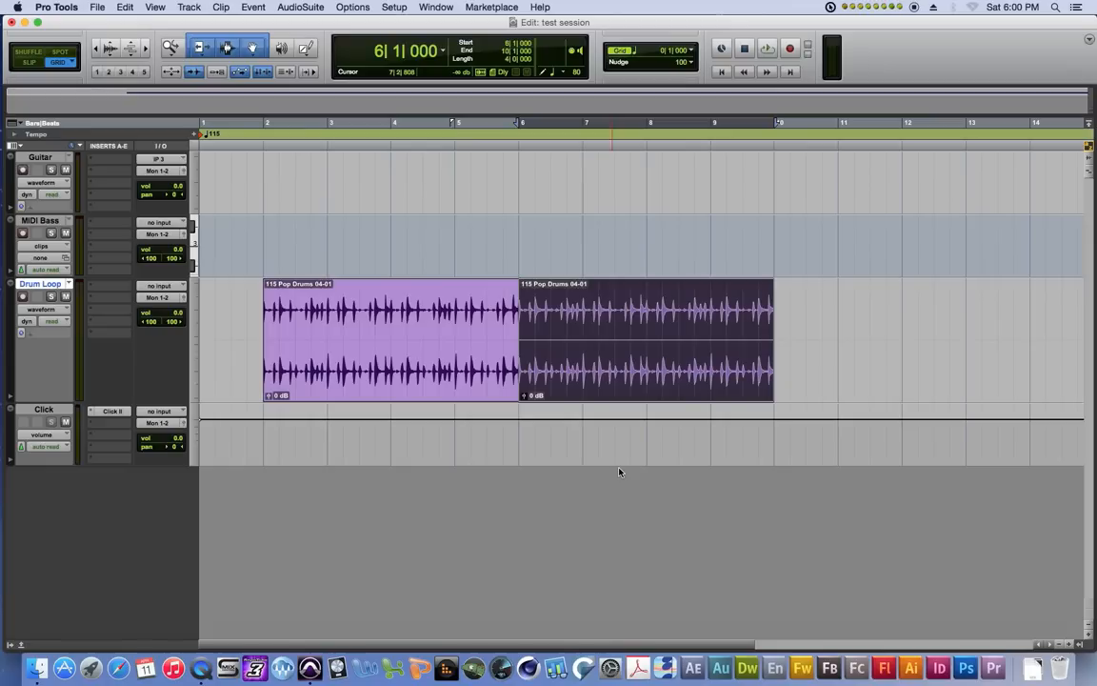
pyautogui.press('super+bracketleft')
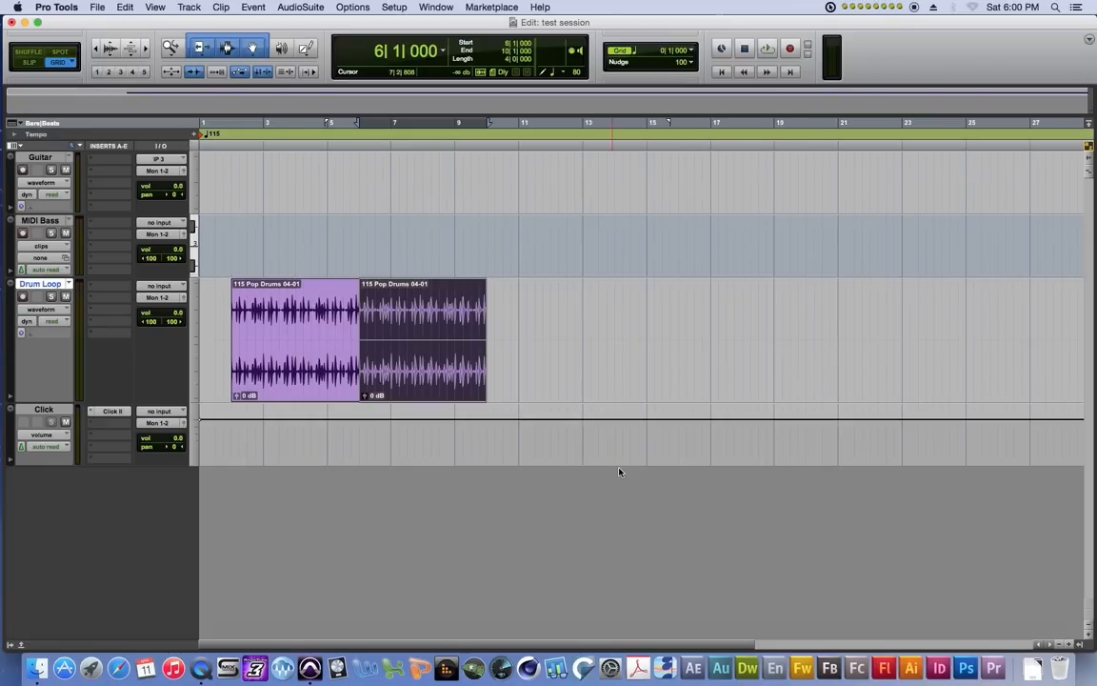
pyautogui.press('super+f')
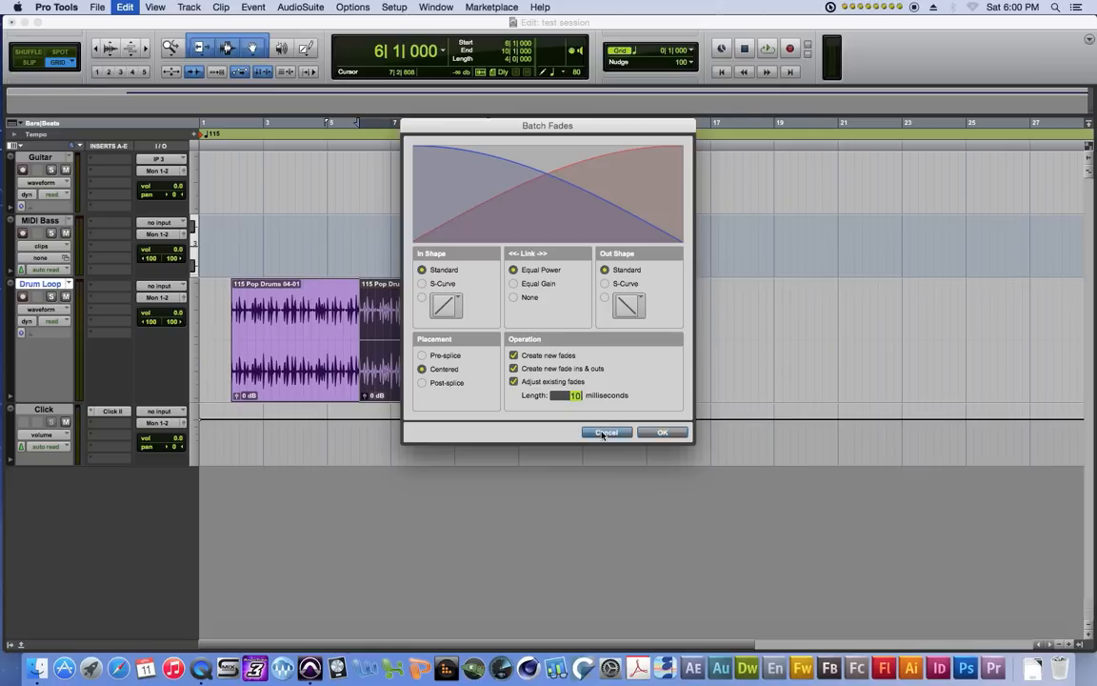
pyautogui.click(605, 432)
pyautogui.press('super+d')
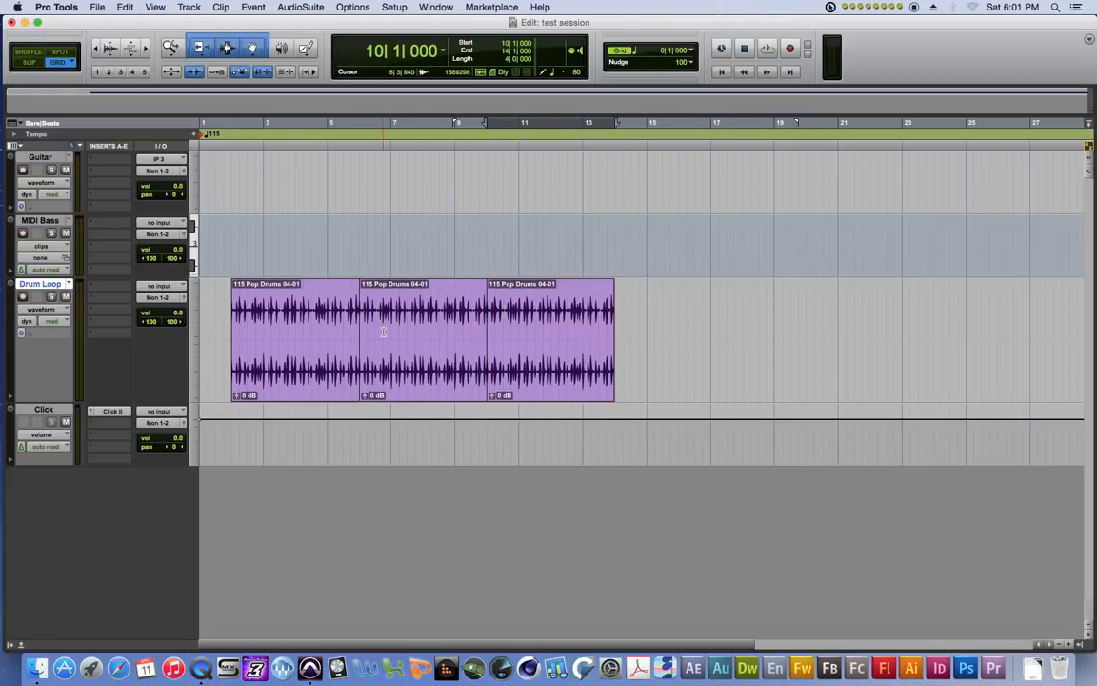
# - Return to the session start, record-arm the Guitar track and reduce the Drum Loop track's height
pyautogui.press('Return')
pyautogui.click(23, 170)
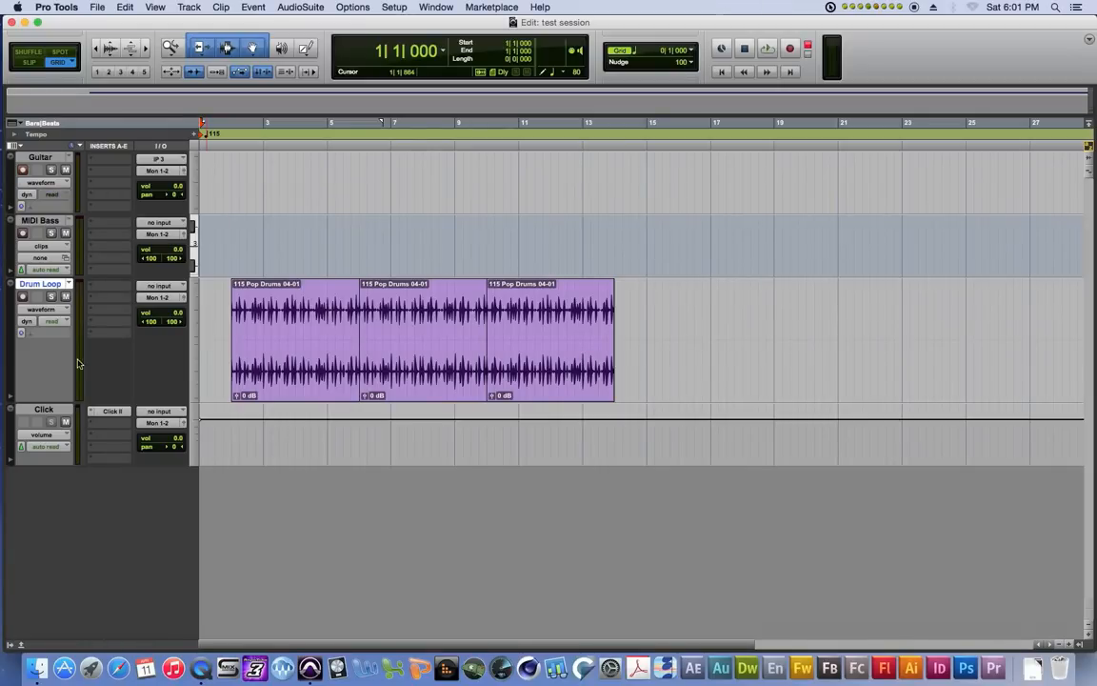
pyautogui.moveTo(88, 401); pyautogui.dragTo(92, 347)
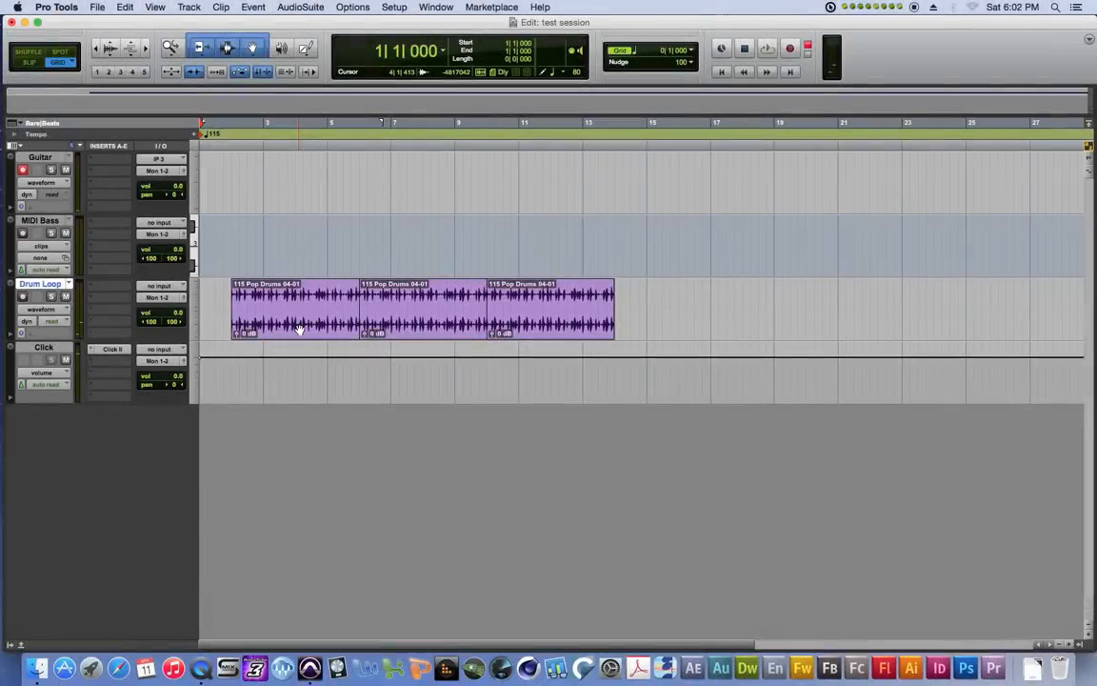
# - Record a guitar take about 11 bars long from 1|1|000 on the Guitar track, and disarm the track
pyautogui.press('super+space')
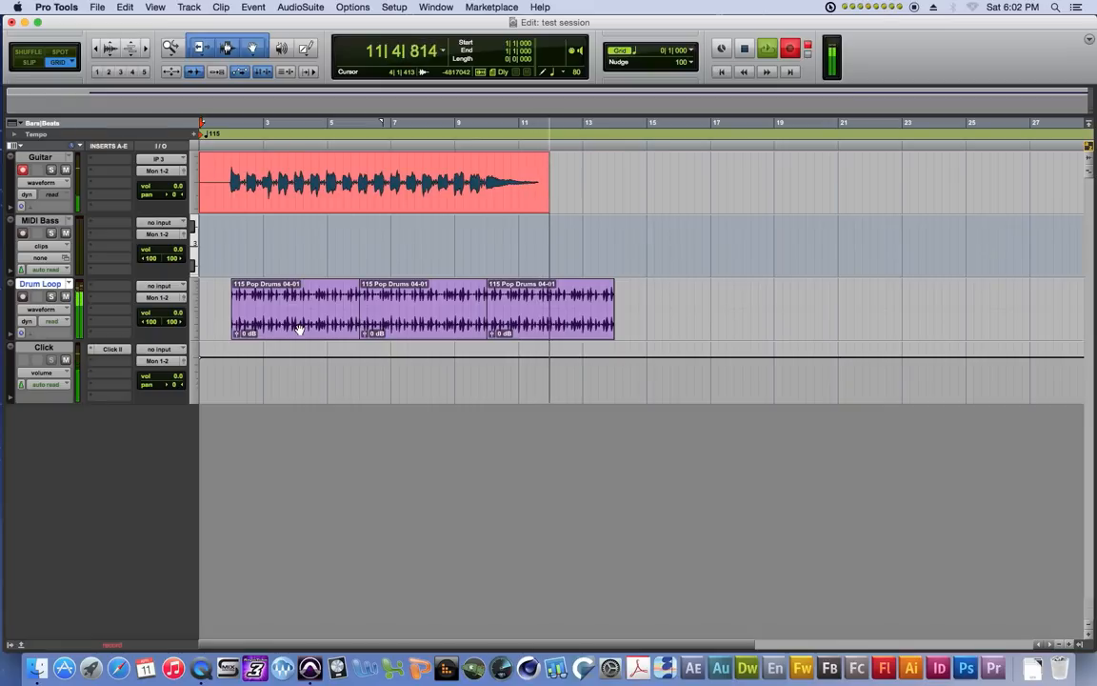
pyautogui.press('space')
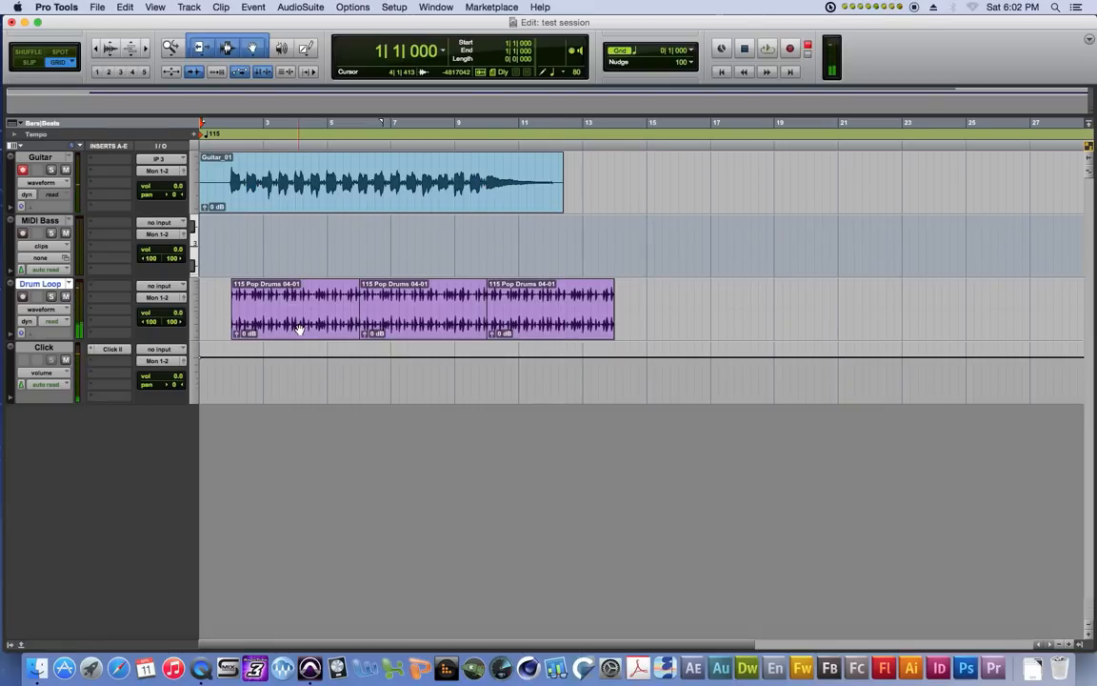
pyautogui.click(252, 183)
pyautogui.click(23, 172)
pyautogui.click(365, 244)
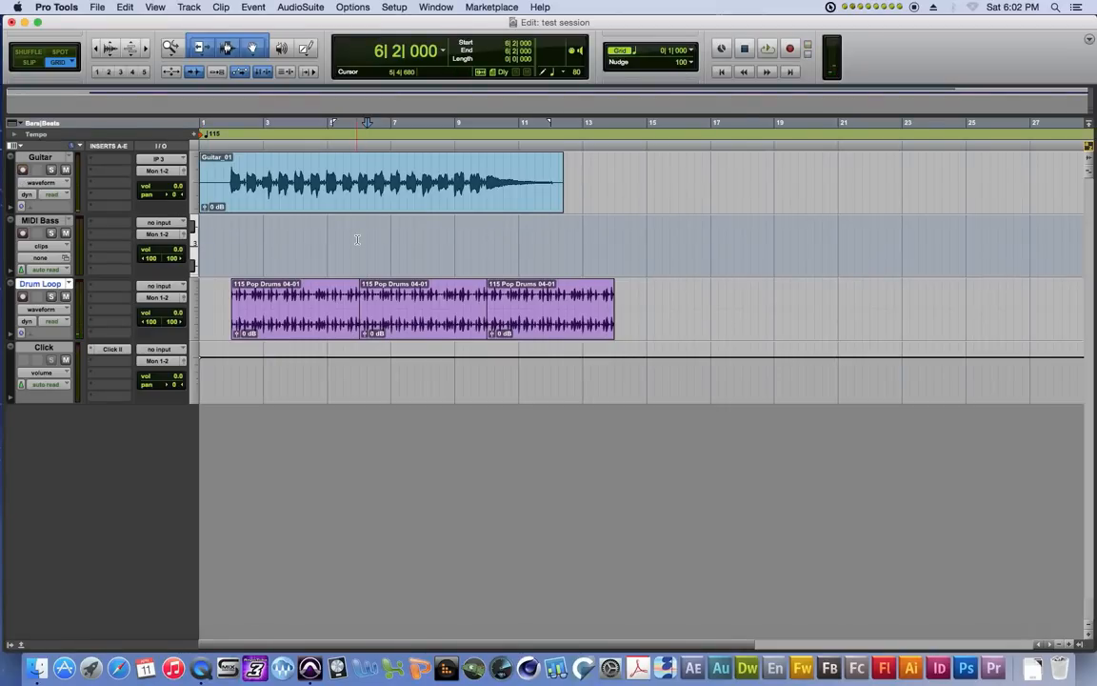
# - Duplicate the Guitar track once with all its data and delete the copied guitar clip from the duplicate
pyautogui.click(50, 159)
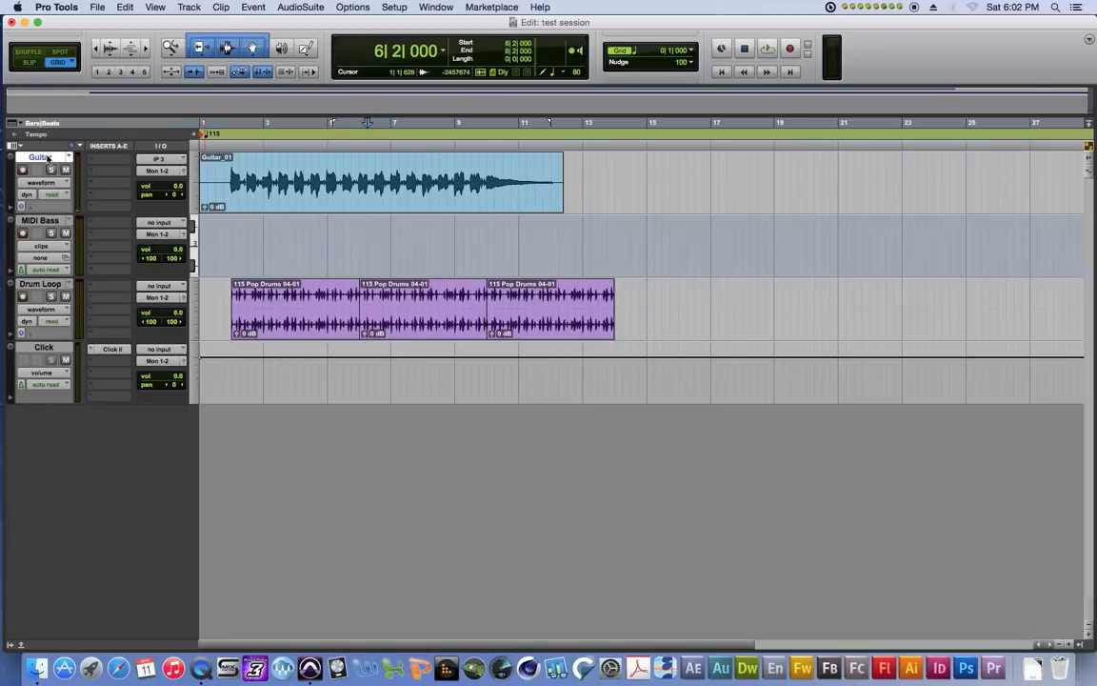
pyautogui.rightClick(44, 163)
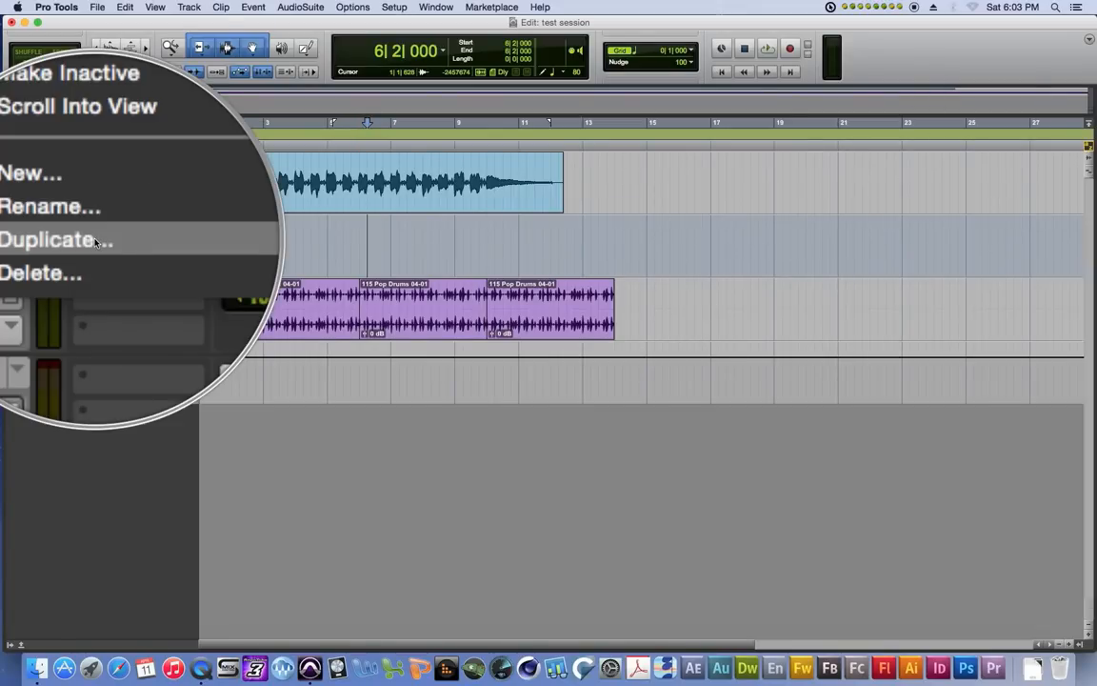
pyautogui.click(94, 242)
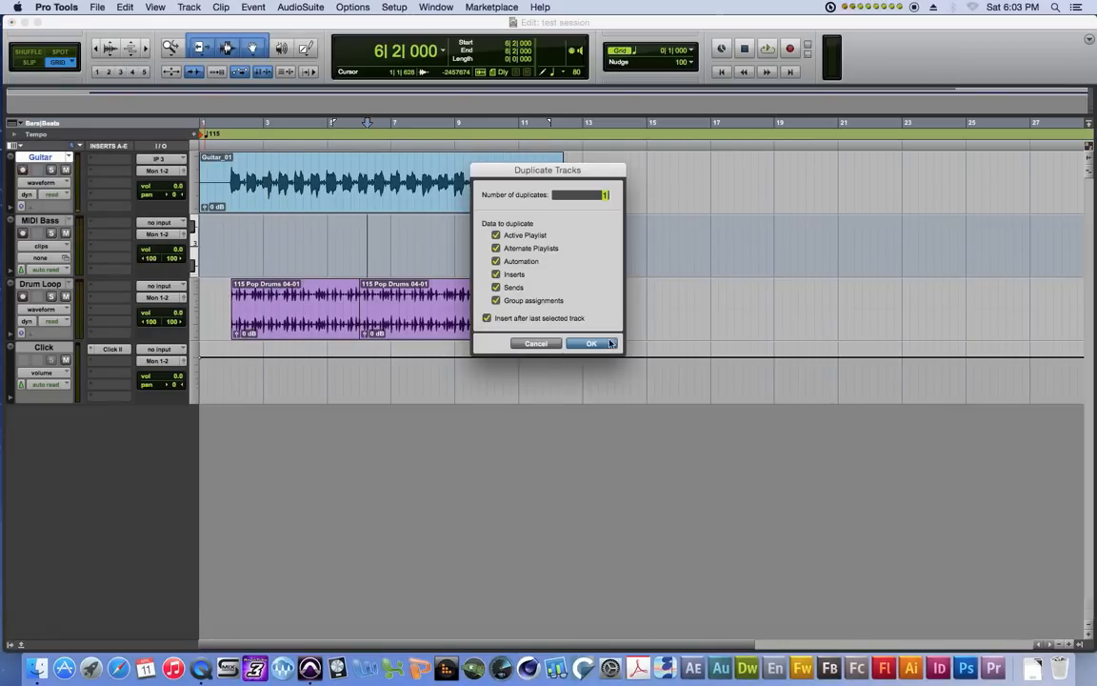
pyautogui.click(596, 344)
pyautogui.click(282, 247)
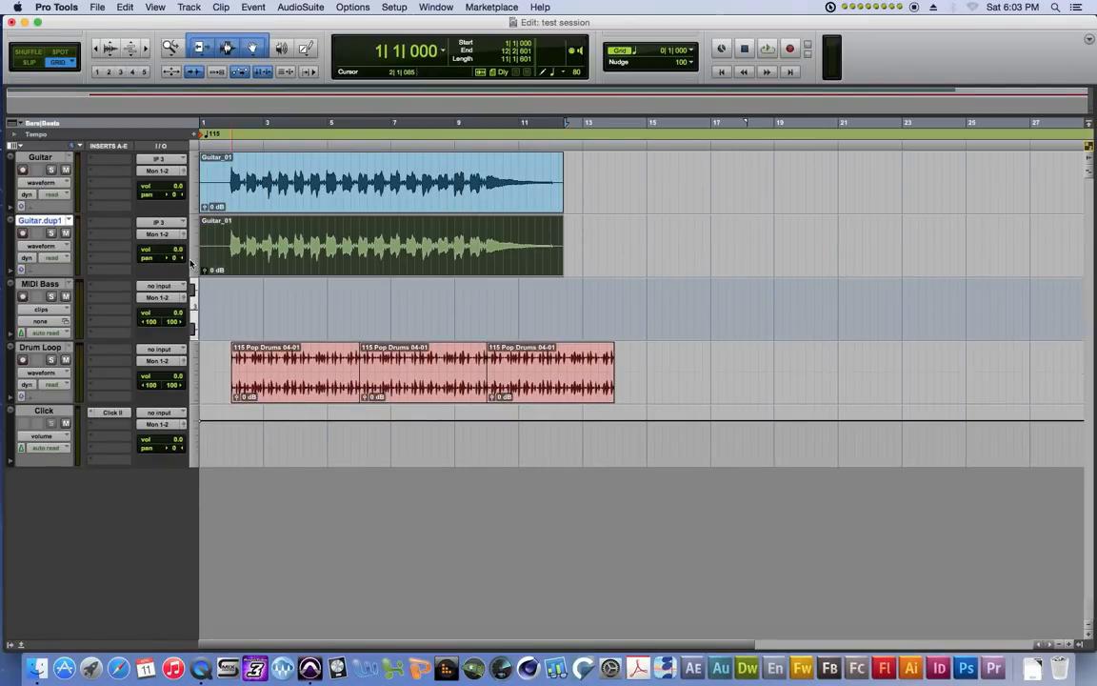
pyautogui.press('Delete')
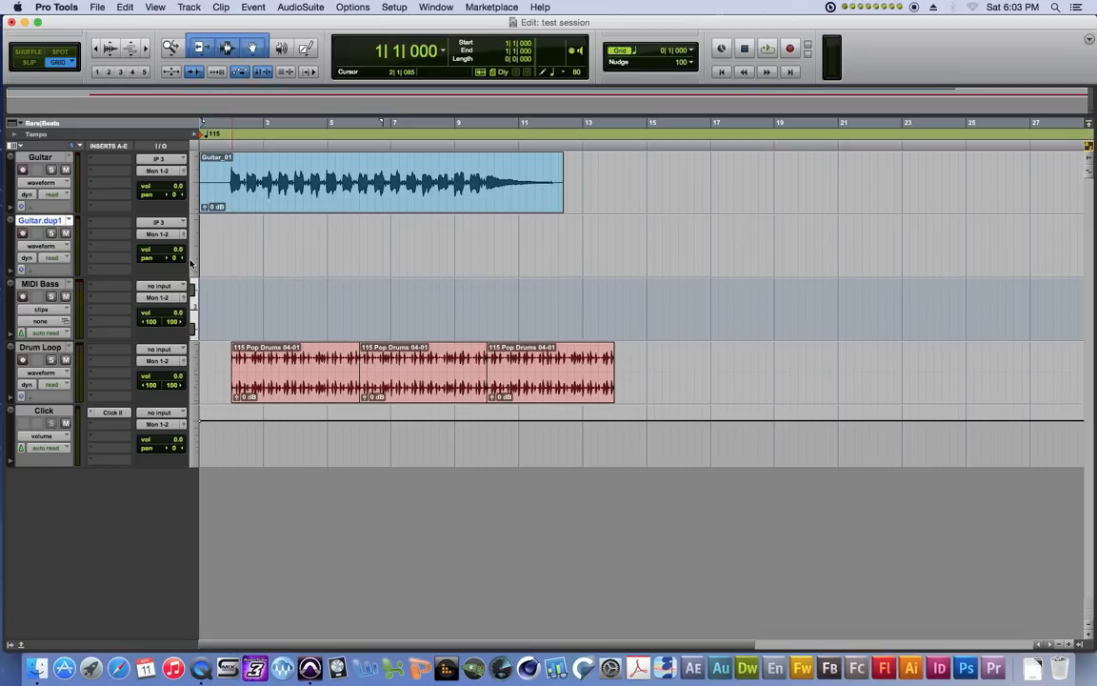
pyautogui.click(609, 176)
pyautogui.click(530, 172)
pyautogui.click(660, 174)
pyautogui.click(749, 169)
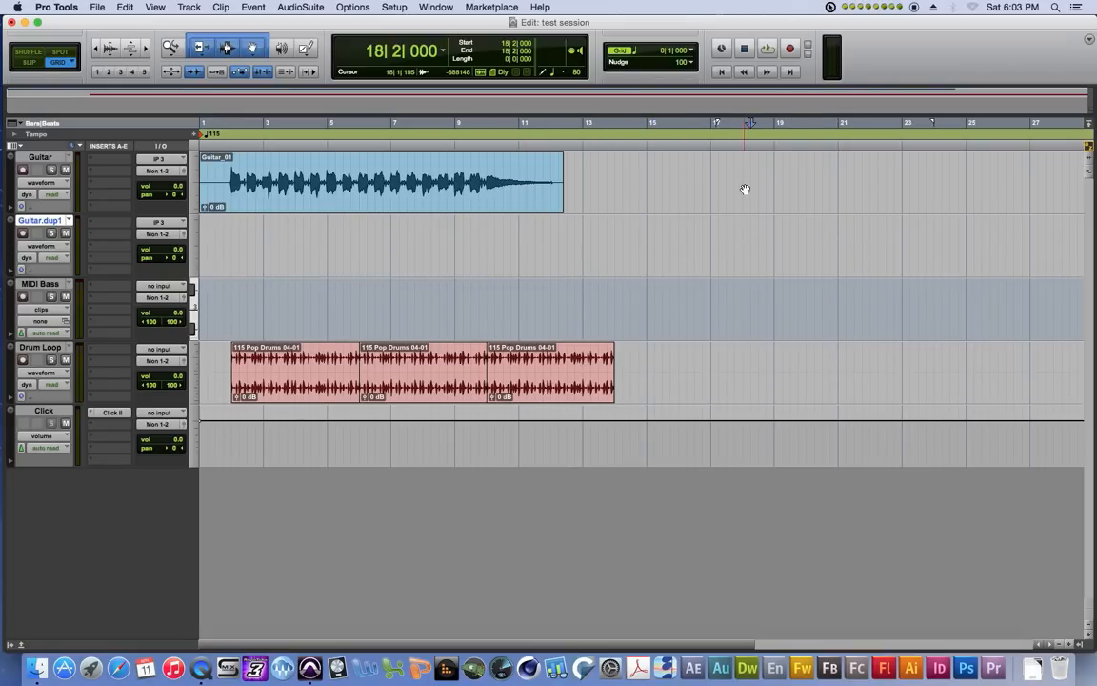
pyautogui.click(672, 140)
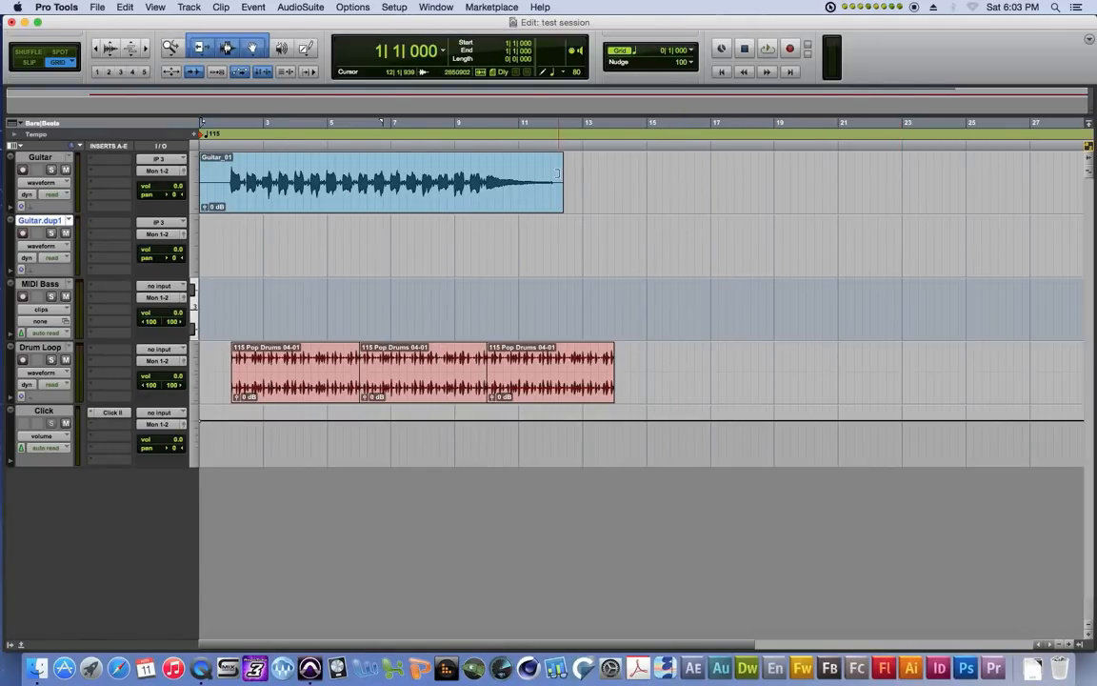
pyautogui.click(388, 130)
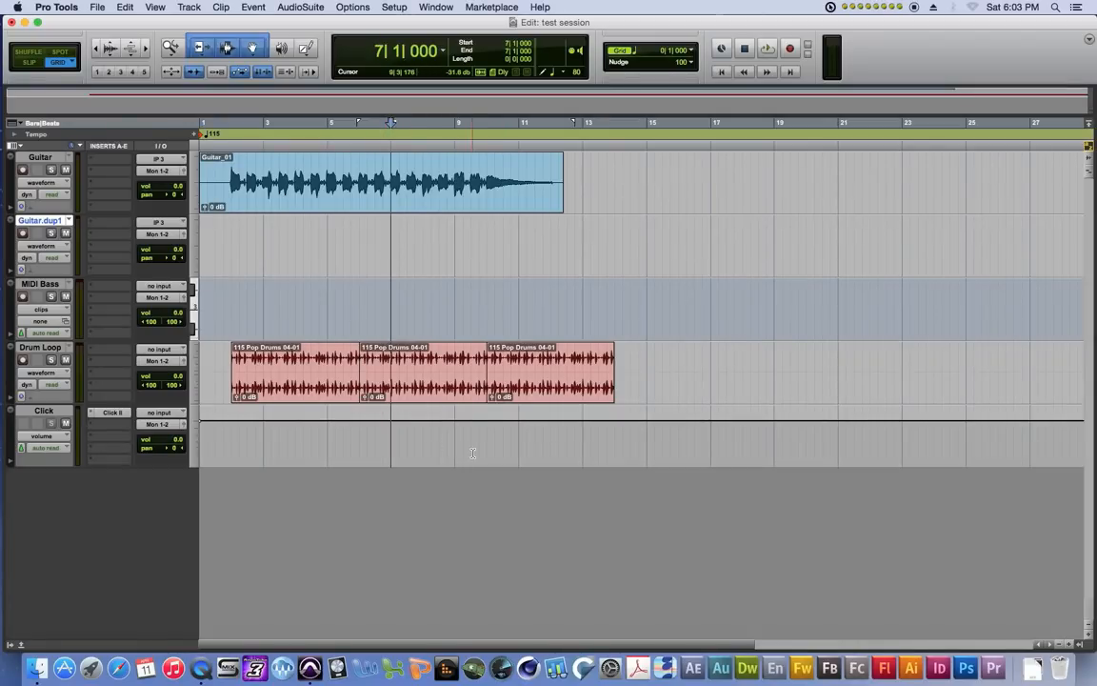
pyautogui.press('Return')
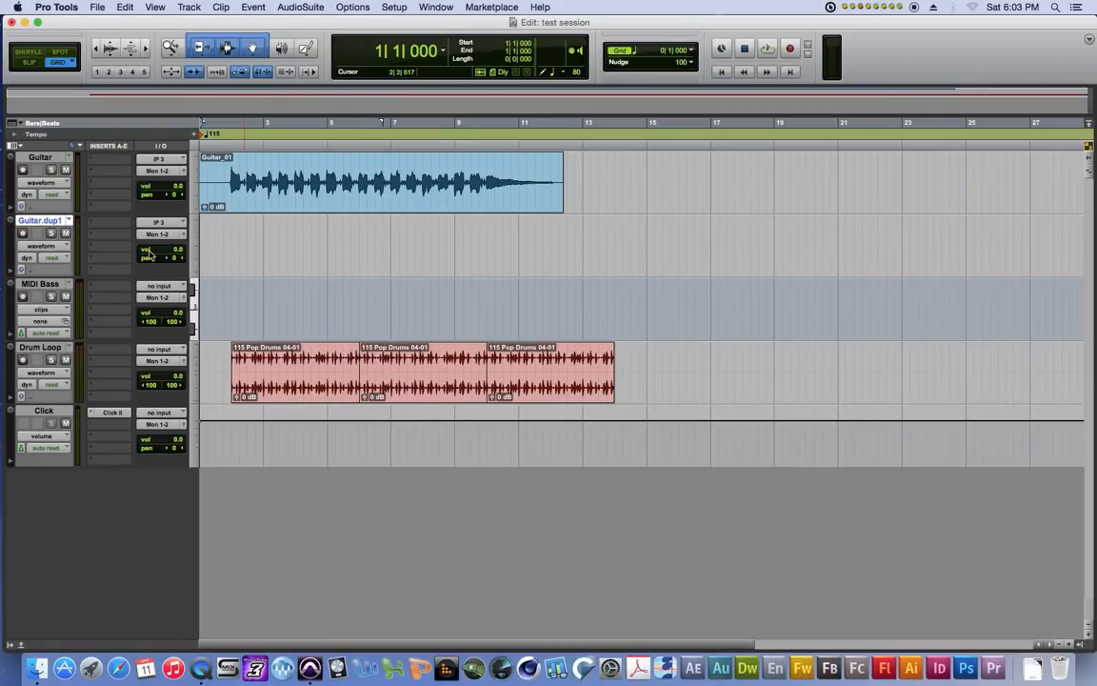
# - Rename the duplicate guitar track as Guitar R and the original as Guitar L
pyautogui.doubleClick(50, 221)
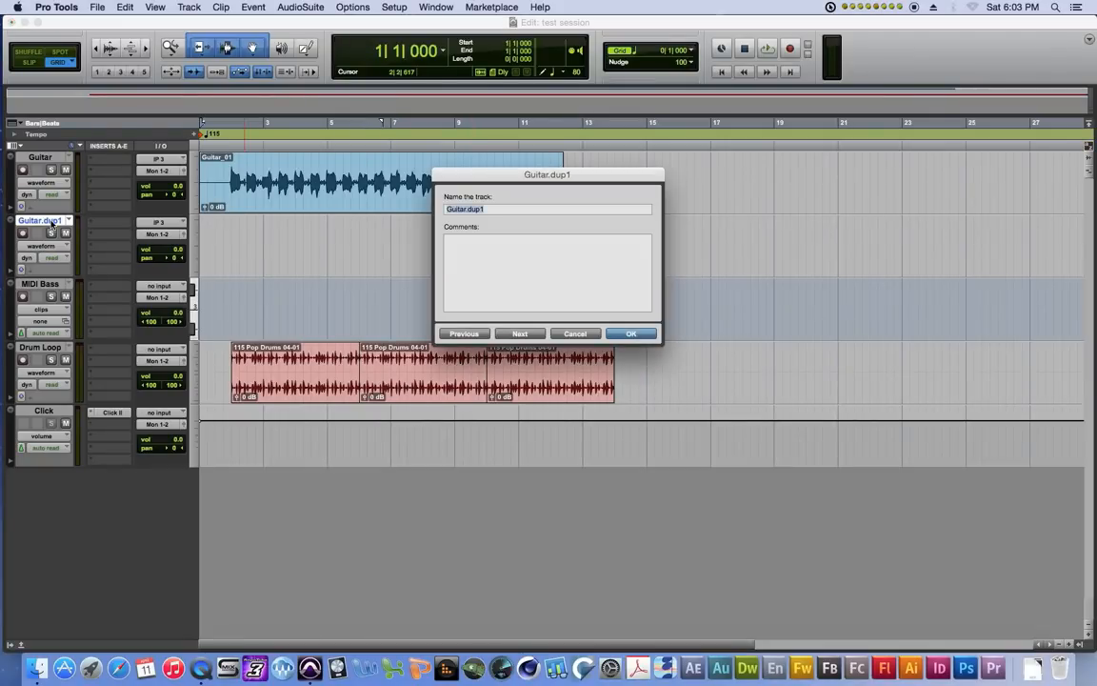
pyautogui.write('Guitar R')
pyautogui.press('Return')
pyautogui.doubleClick(51, 158)
pyautogui.write('Guitar L')
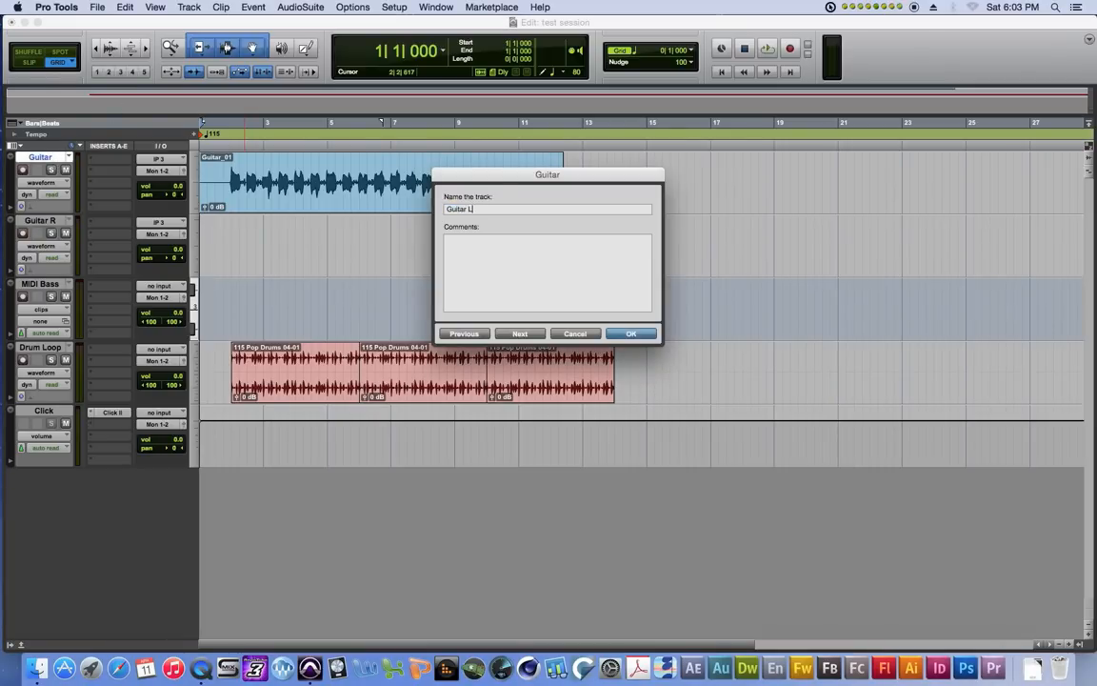
pyautogui.press('Return')
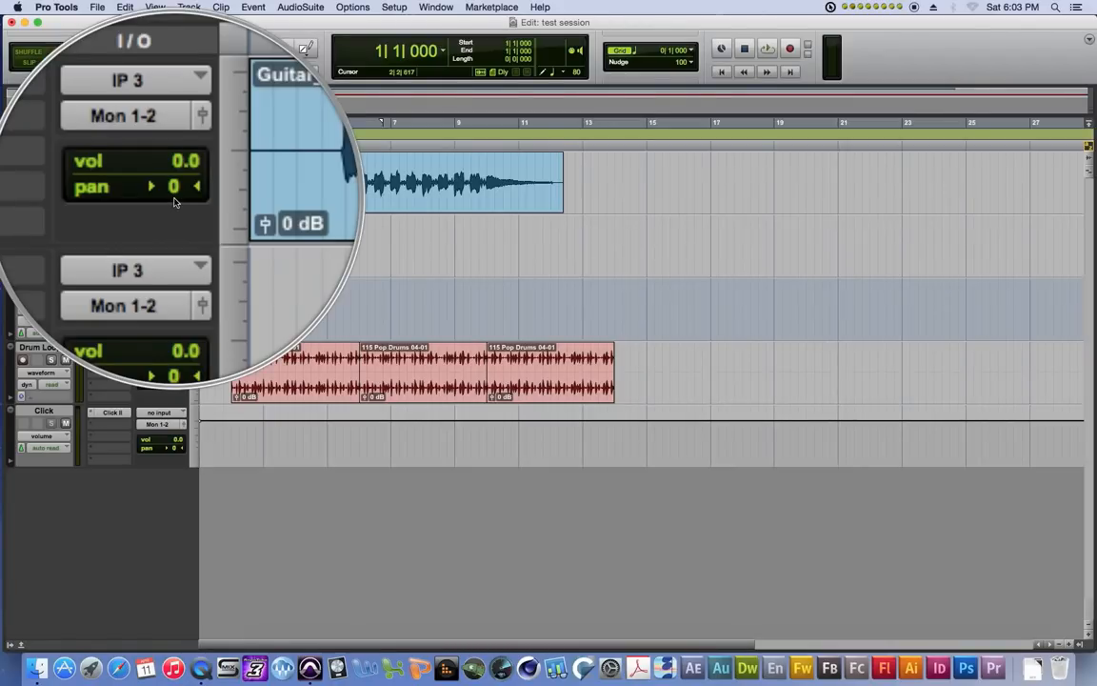
# - Pan Guitar L fully left and Guitar R fully right, both to 100
pyautogui.moveTo(175, 198); pyautogui.dragTo(141, 206)
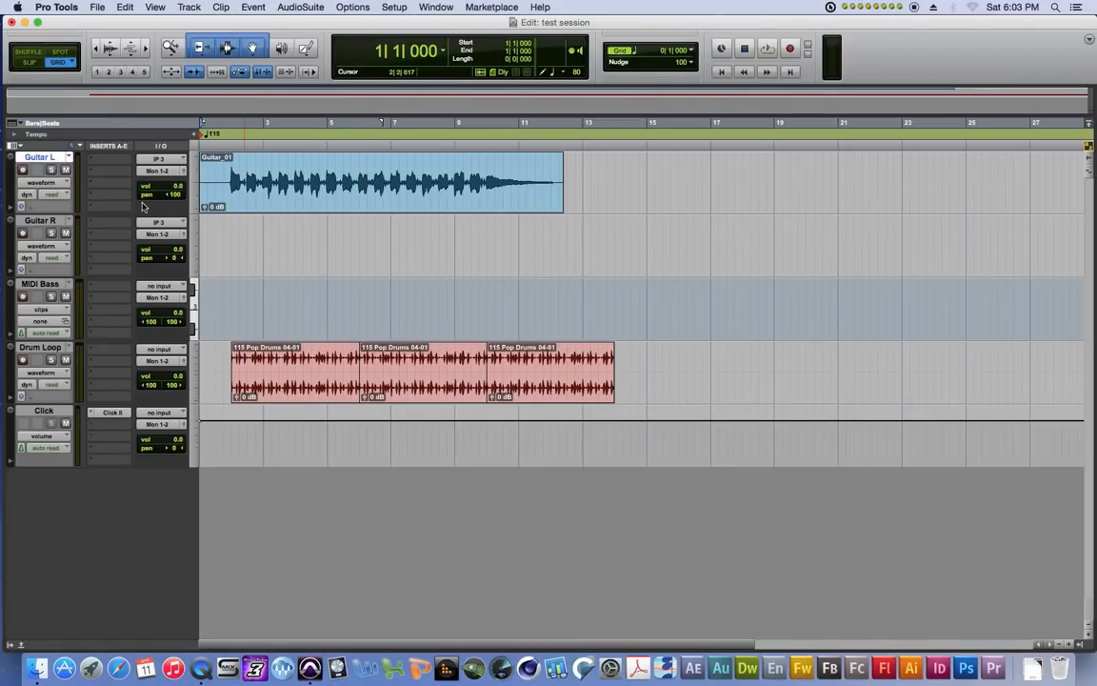
pyautogui.moveTo(181, 261); pyautogui.dragTo(179, 258)
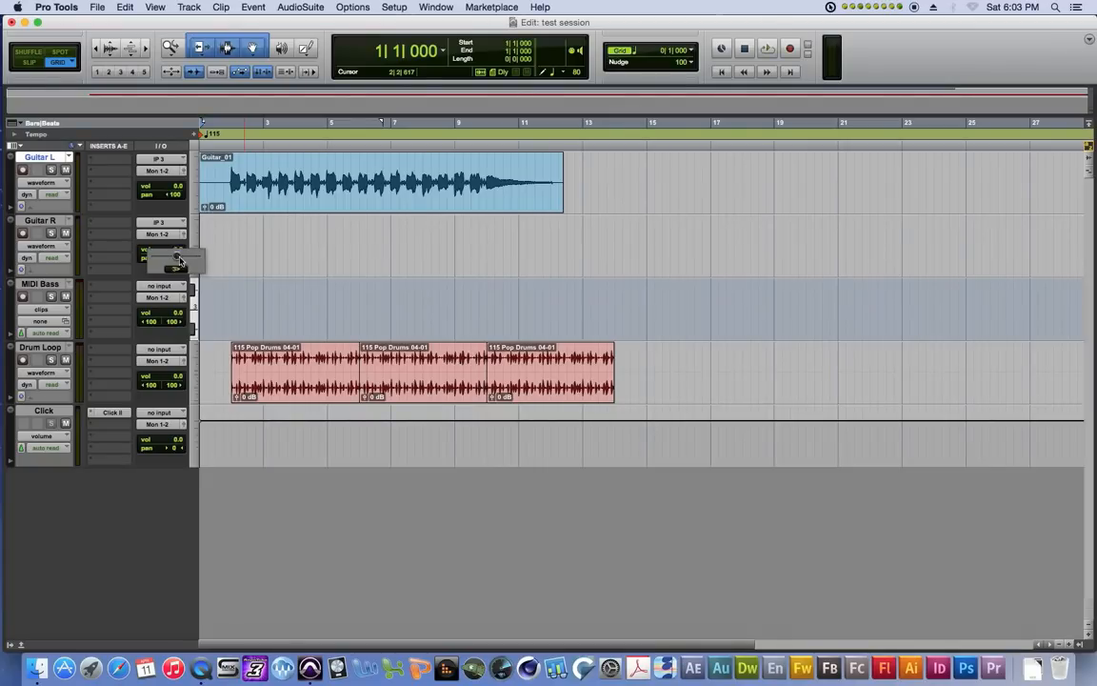
pyautogui.moveTo(289, 275); pyautogui.dragTo(291, 276)
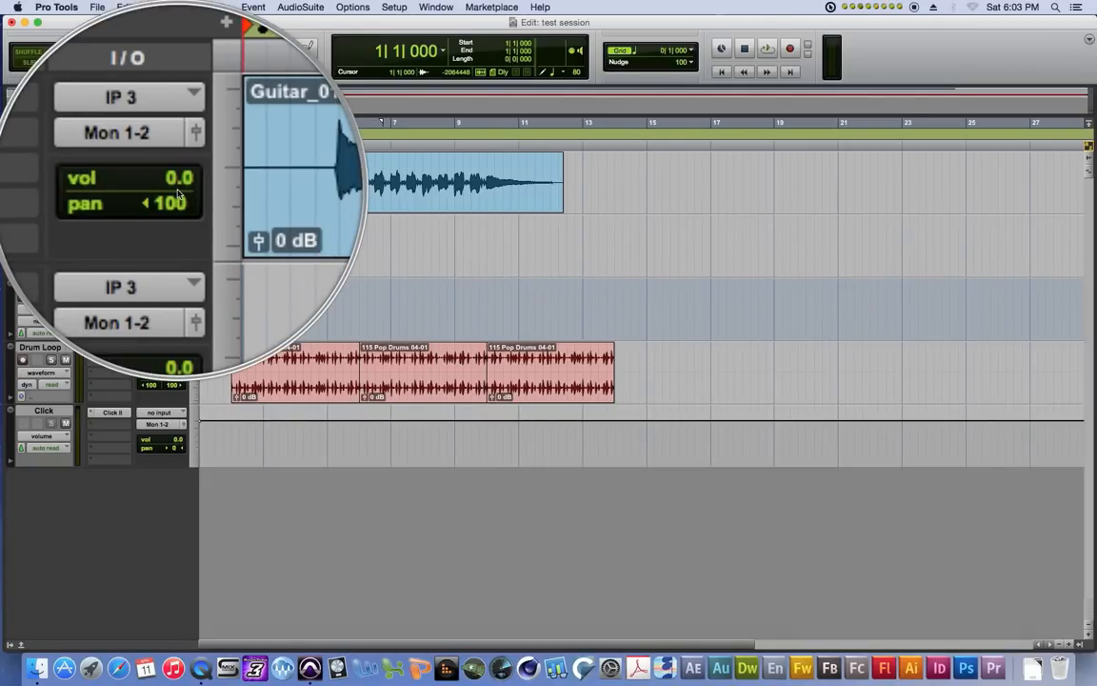
# - Lower the volume of both Guitar L and Guitar R to -3.3 dB, matching the faders in the Mix window
pyautogui.moveTo(178, 188); pyautogui.dragTo(178, 196)
pyautogui.moveTo(183, 250); pyautogui.dragTo(182, 255)
pyautogui.moveTo(178, 187); pyautogui.dragTo(186, 187)
pyautogui.click(280, 244)
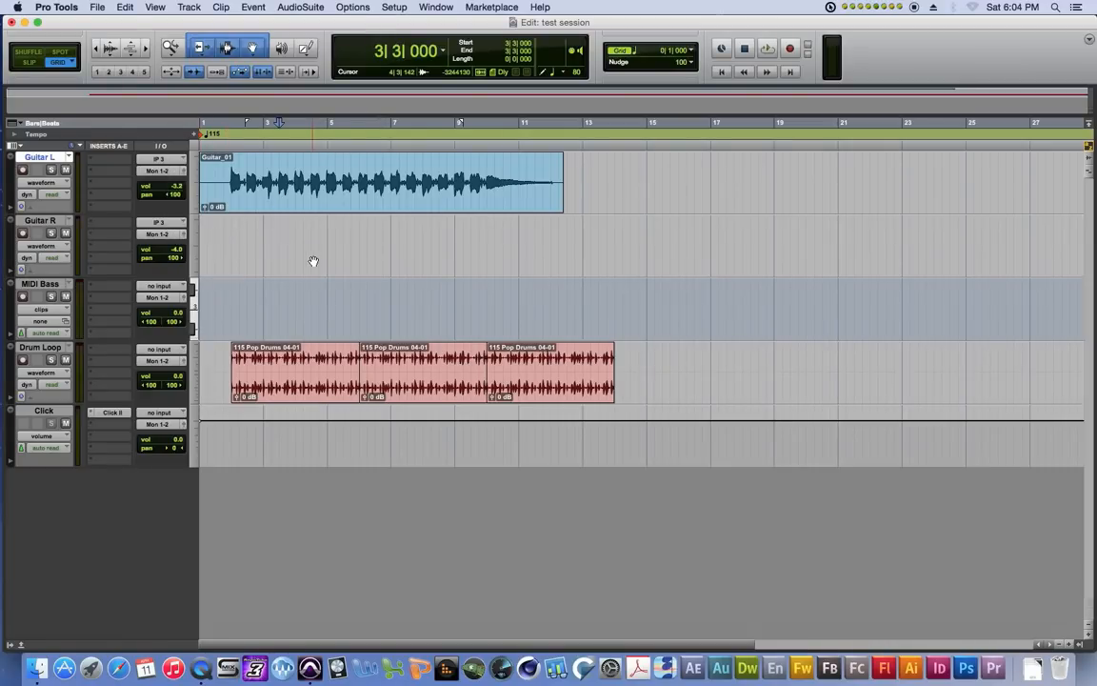
pyautogui.press('super+equal')
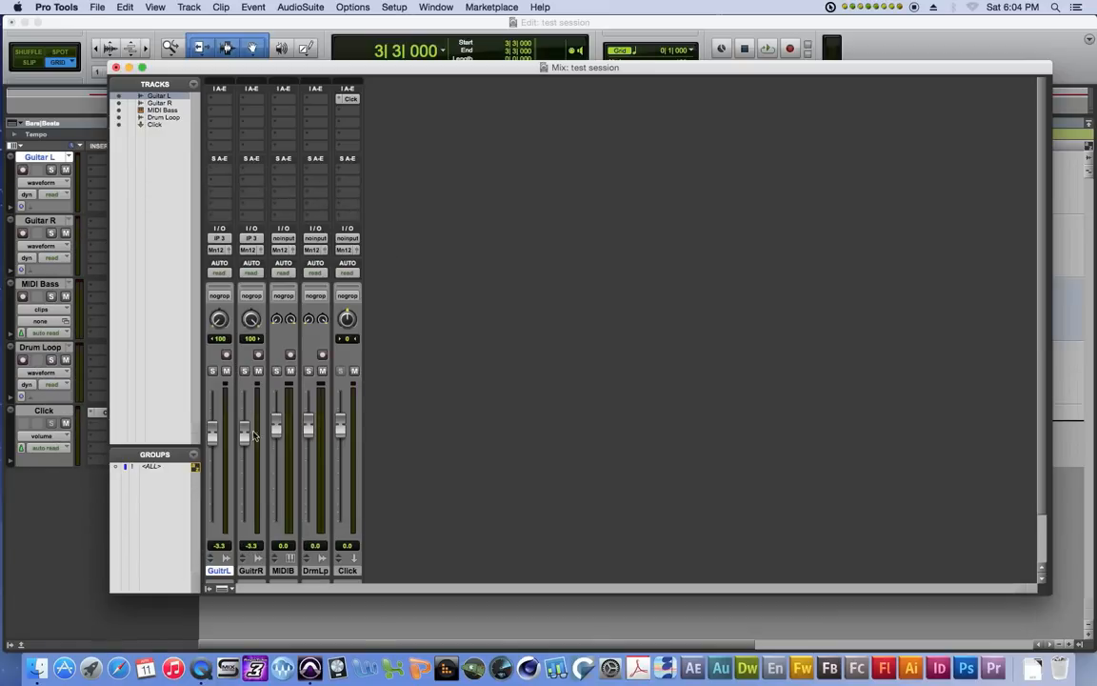
pyautogui.click(115, 67)
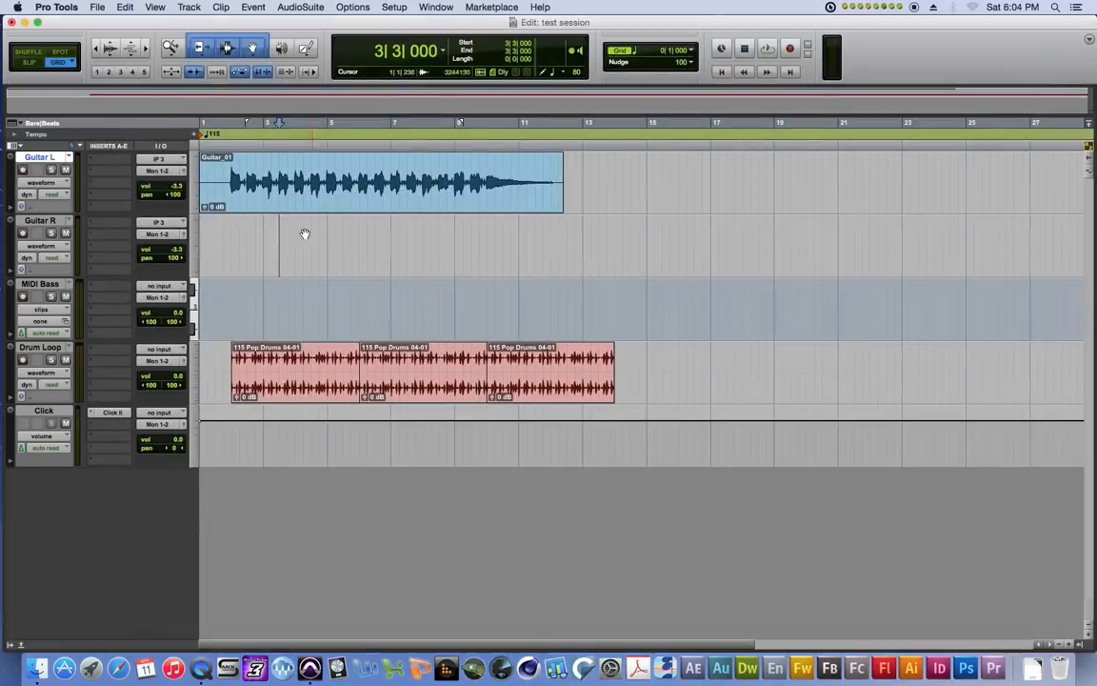
# - Record-arm Guitar R and record a second guitar take about 11 bars long from the session start
pyautogui.press('Return')
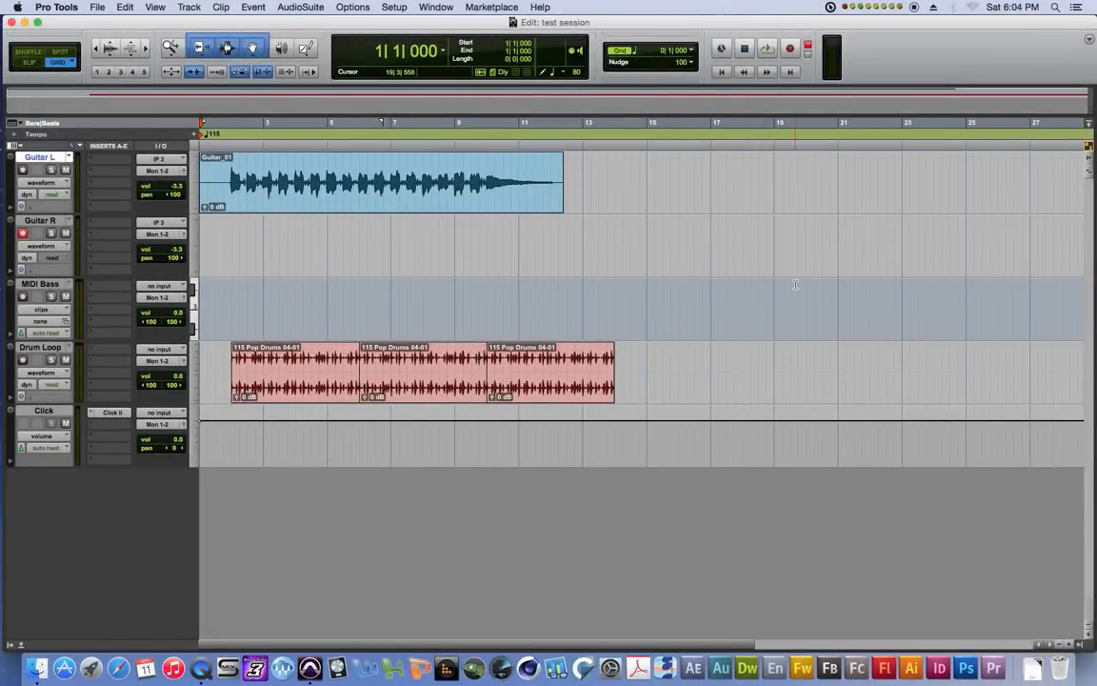
pyautogui.press('super+space')
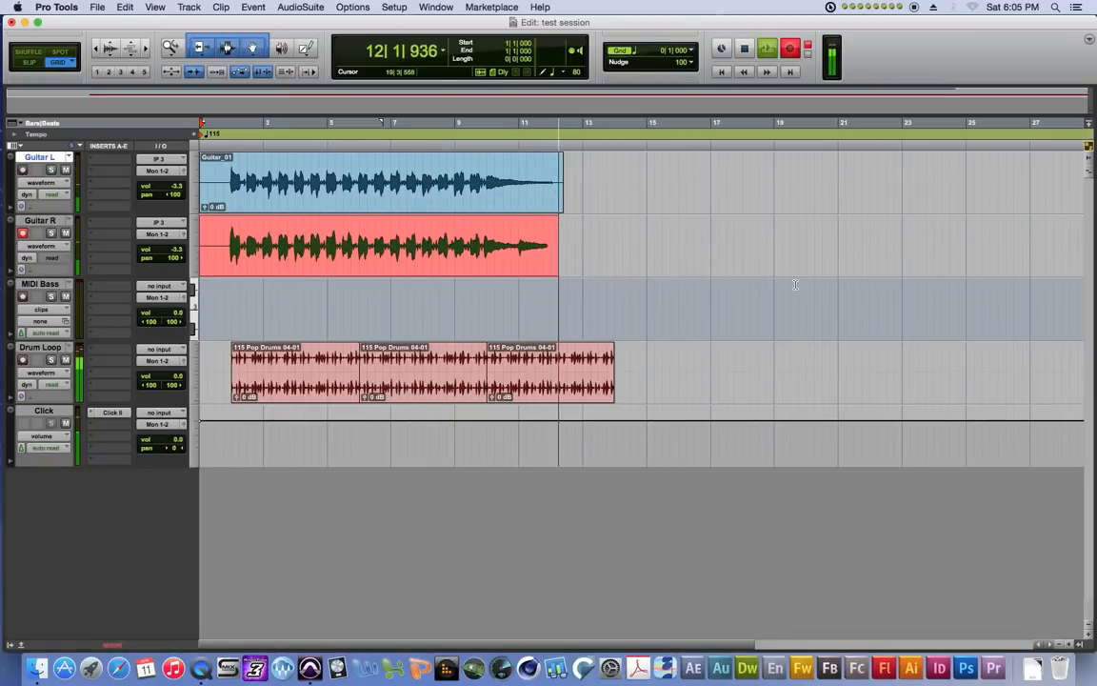
pyautogui.press('space')
pyautogui.click(795, 284)
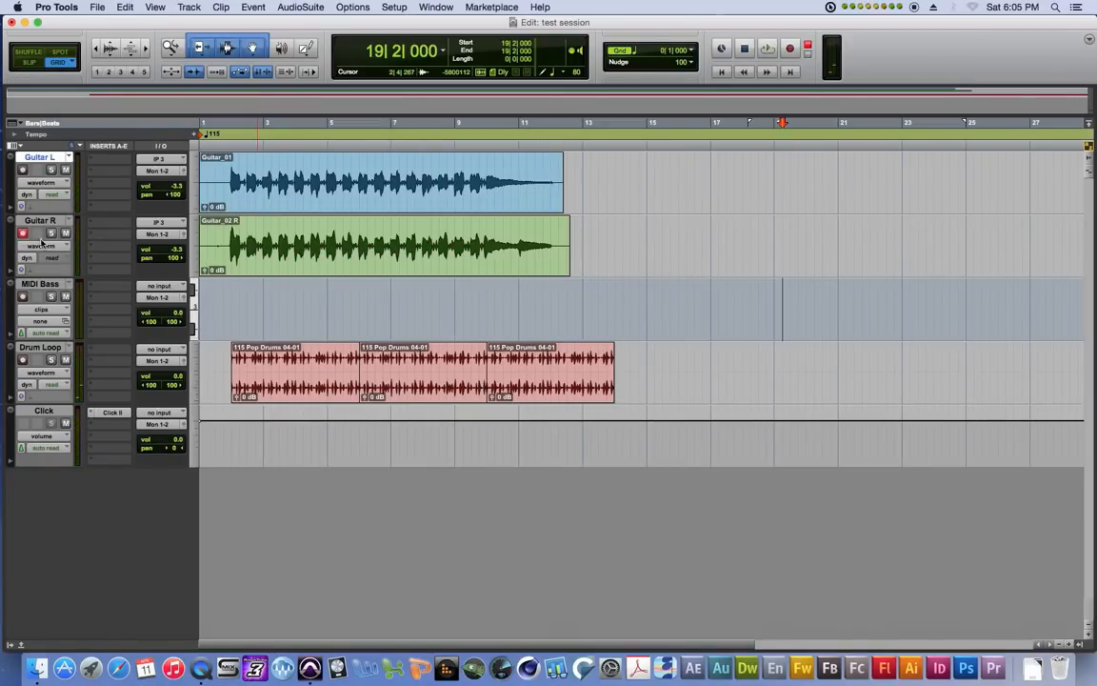
# - In Slip mode with the Selector tool, delete the silence from 1|1|000 to 1|4|751 in both guitar clips
pyautogui.click(227, 49)
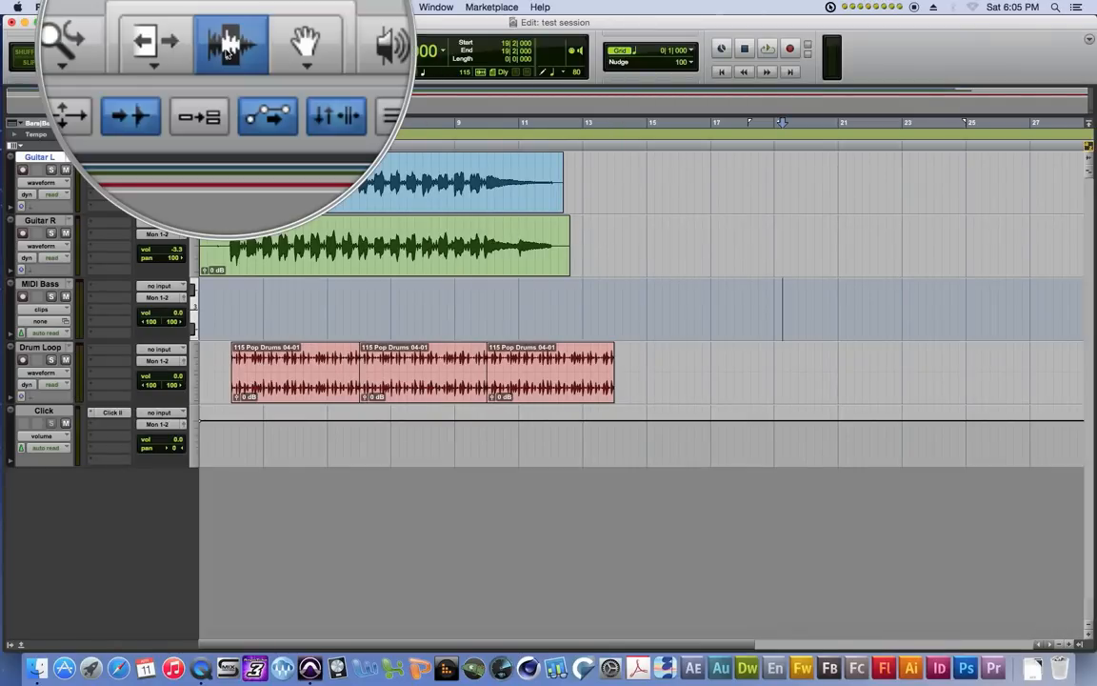
pyautogui.click(227, 176)
pyautogui.press('t')
pyautogui.press('t')
pyautogui.press('t')
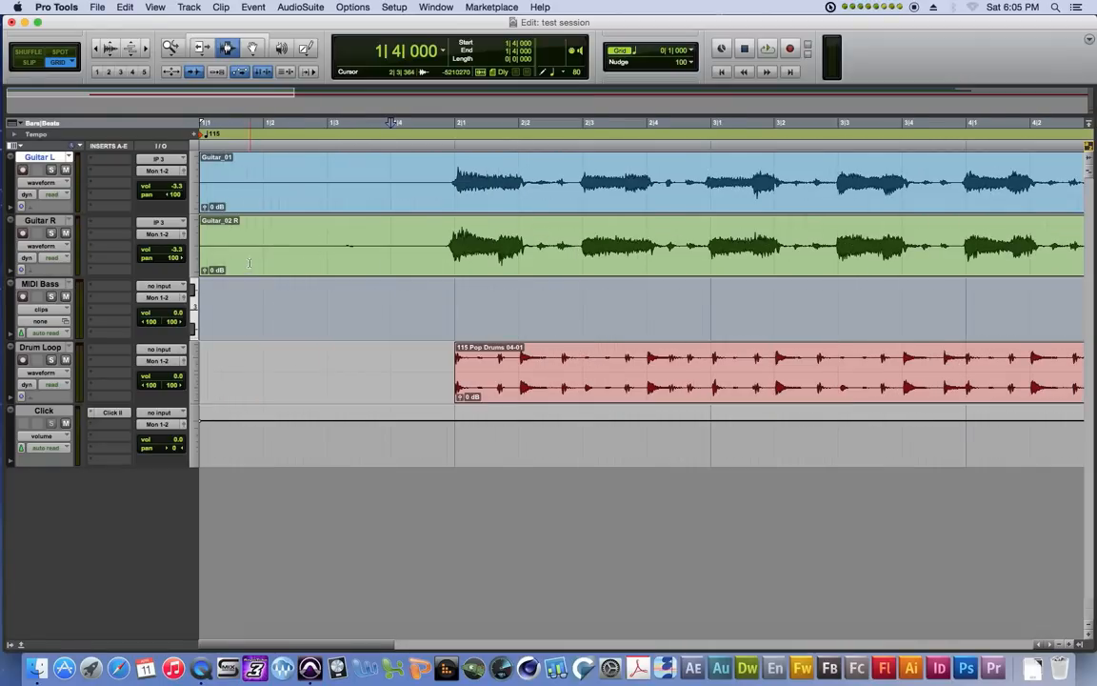
pyautogui.click(29, 63)
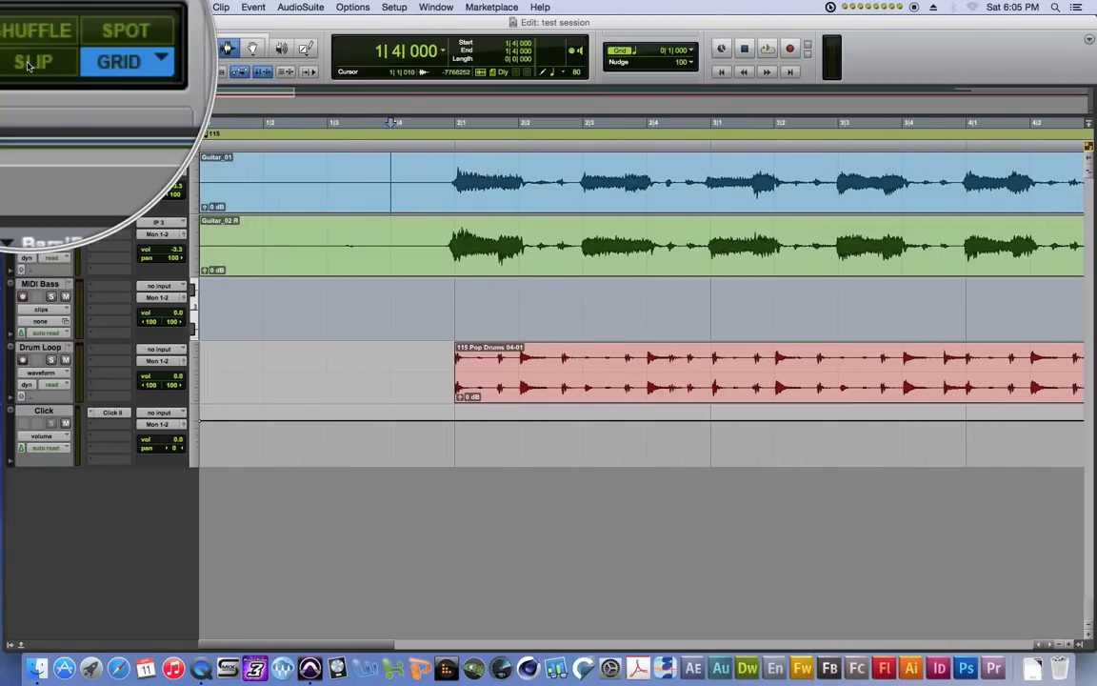
pyautogui.click(442, 160)
pyautogui.moveTo(414, 225); pyautogui.dragTo(186, 257)
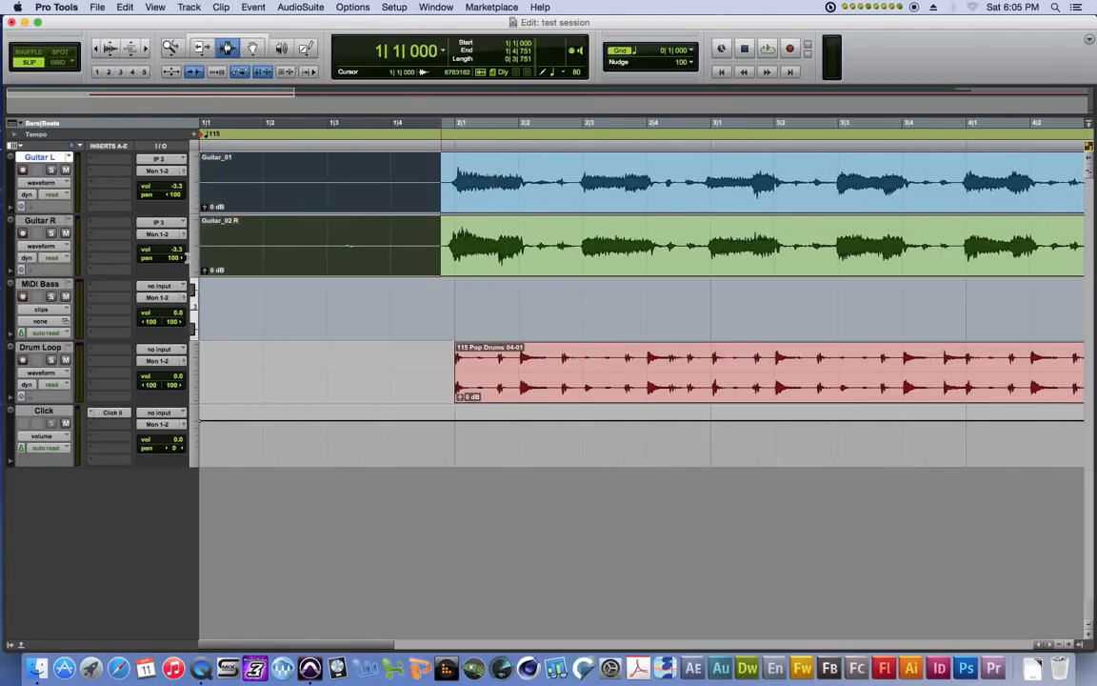
pyautogui.press('Delete')
pyautogui.moveTo(419, 184); pyautogui.dragTo(450, 253)
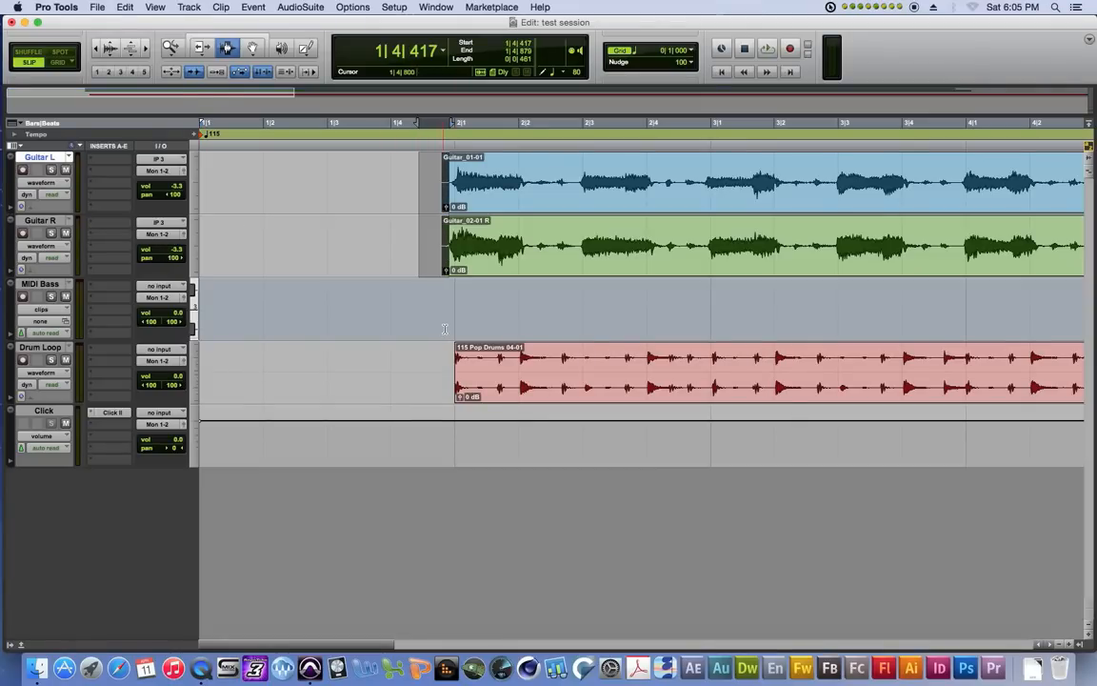
pyautogui.click(461, 286)
pyautogui.click(453, 257)
pyautogui.press('super+bracketright')
pyautogui.press('super+bracketright')
pyautogui.moveTo(585, 195); pyautogui.dragTo(653, 265)
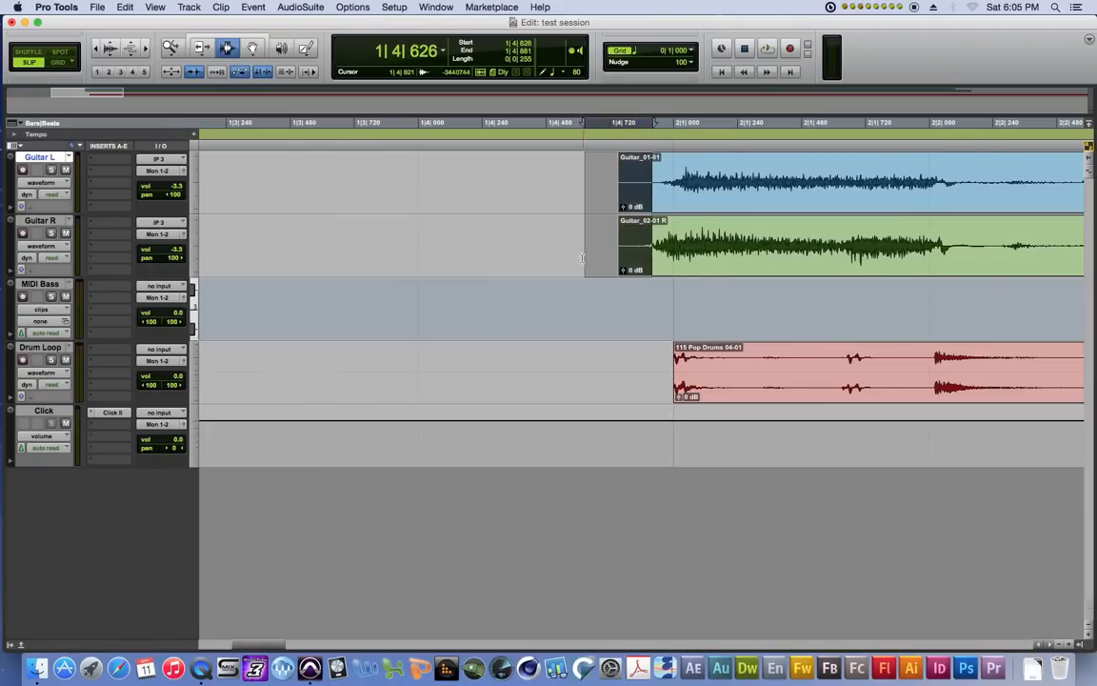
pyautogui.press('super+f')
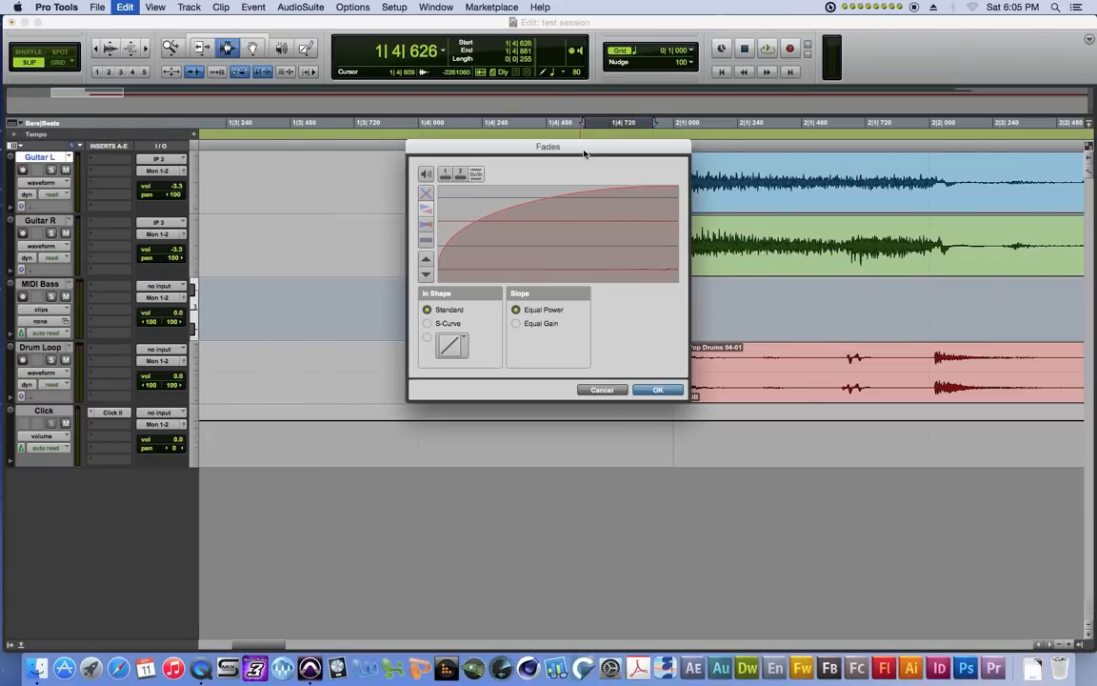
pyautogui.moveTo(339, 299)
pyautogui.mouseDown()
pyautogui.moveTo(415, 303)
pyautogui.moveTo(344, 301)
pyautogui.moveTo(397, 302)
pyautogui.moveTo(357, 301)
pyautogui.mouseUp()
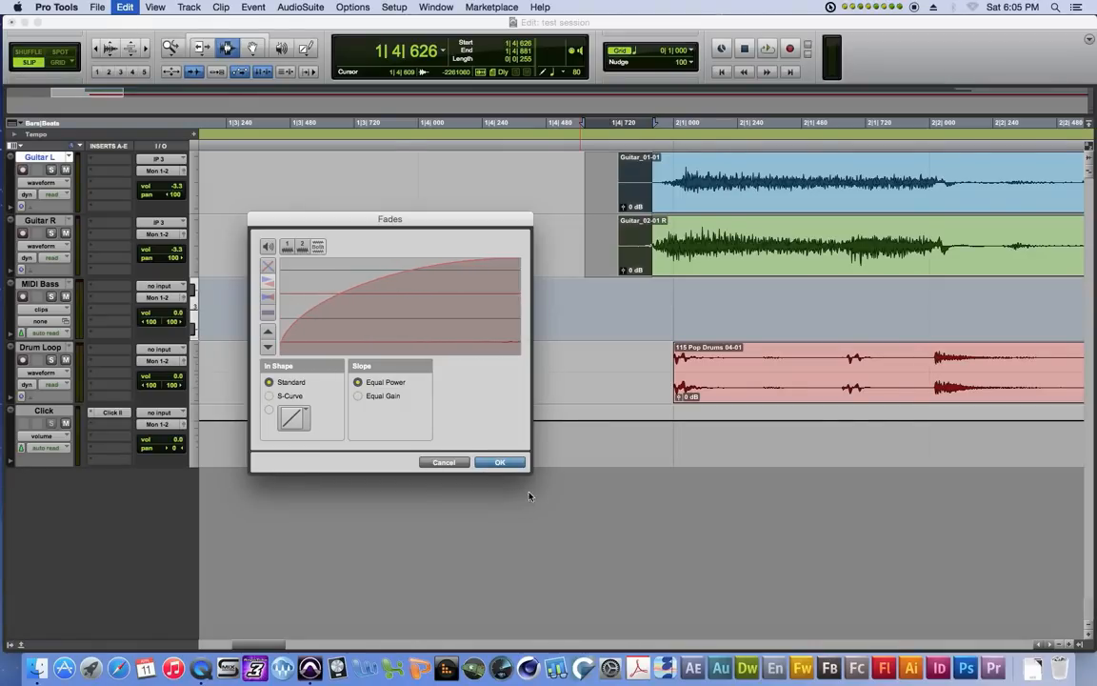
pyautogui.click(456, 461)
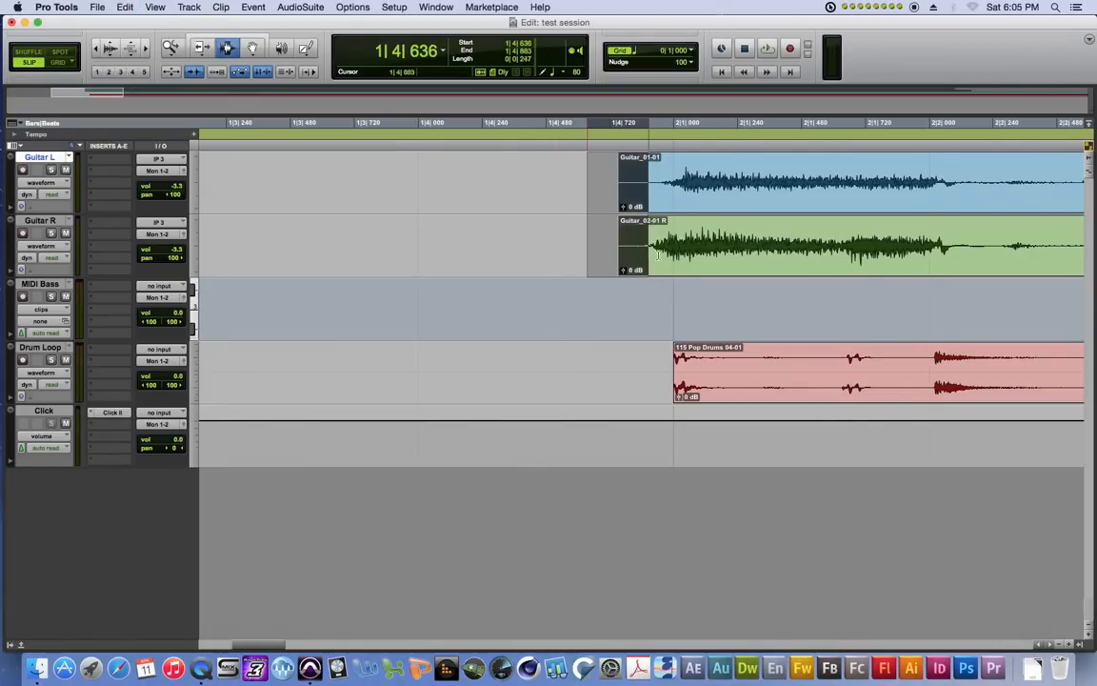
# - Create a fade-in on both guitar clips, from the clip start to 1|4|871
pyautogui.moveTo(653, 252); pyautogui.dragTo(650, 252)
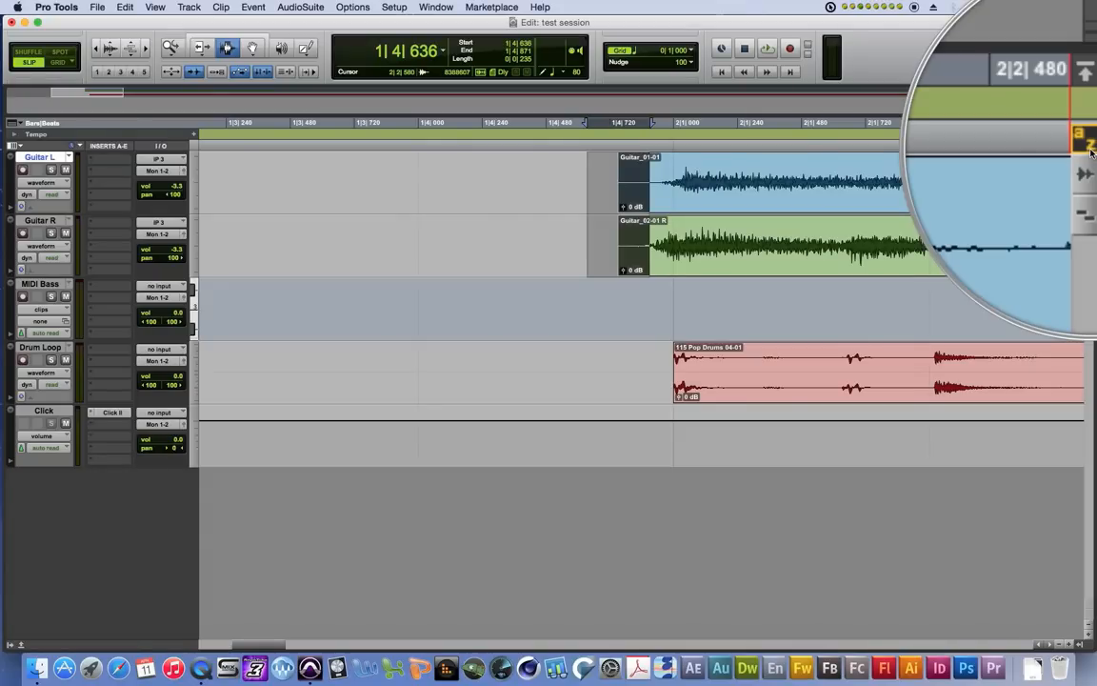
pyautogui.press('ctrl+super+f')
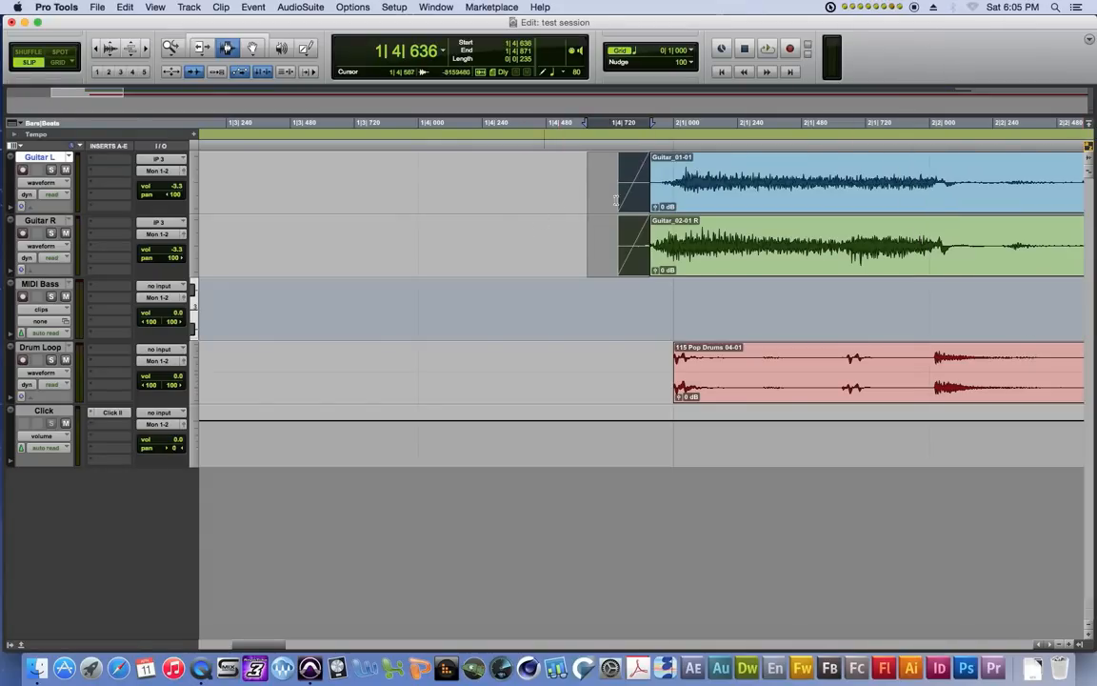
pyautogui.click(656, 212)
# - Delete the silent tails of both guitar clips from about bar 12 onward so that they end at the same point
pyautogui.press('r')
pyautogui.press('r')
pyautogui.press('r')
pyautogui.press('r')
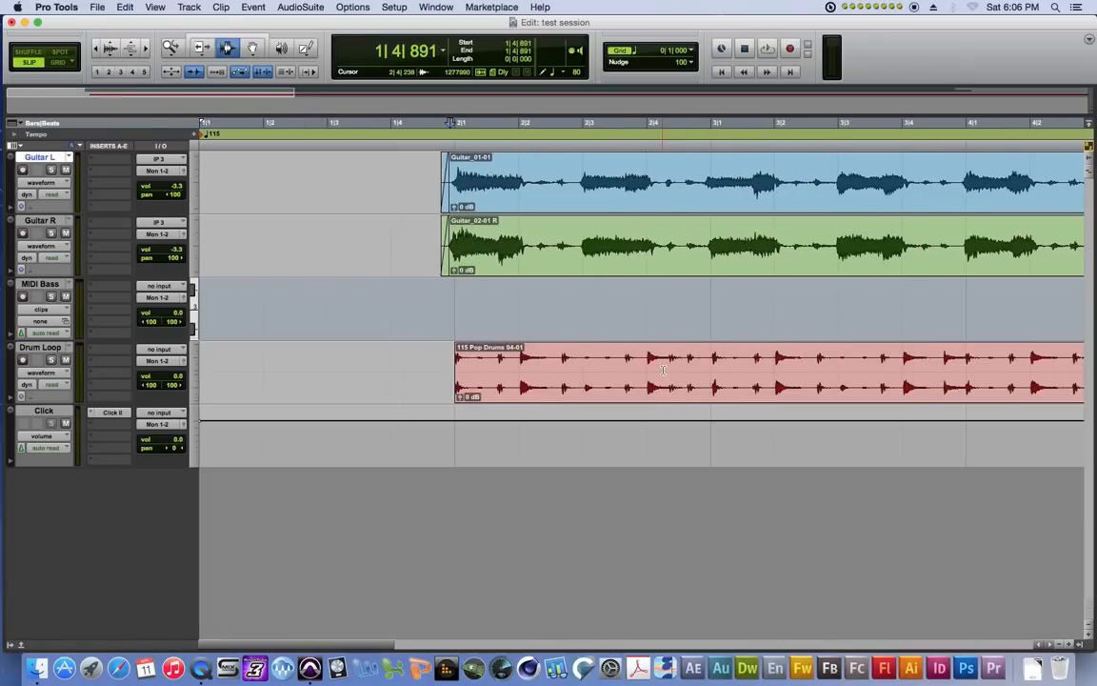
pyautogui.click(922, 195)
pyautogui.press('t')
pyautogui.press('t')
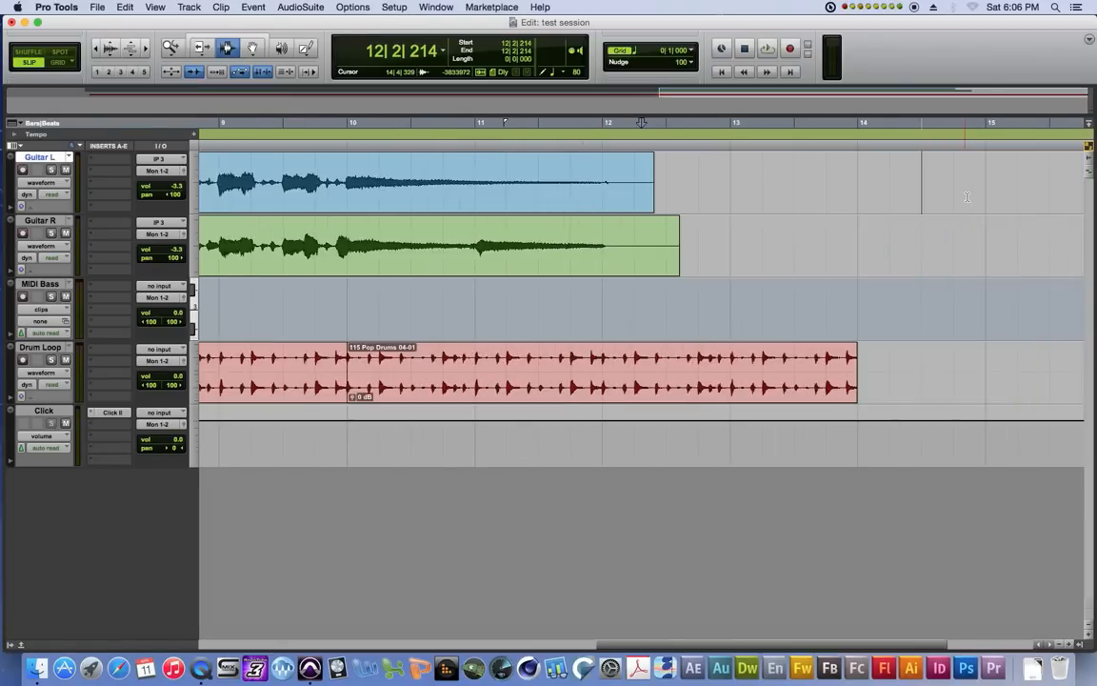
pyautogui.moveTo(801, 195); pyautogui.dragTo(600, 257)
pyautogui.press('Delete')
# - Create a short fade-out at the end of both guitar clips
pyautogui.moveTo(670, 198); pyautogui.dragTo(568, 259)
pyautogui.press('f')
pyautogui.click(741, 274)
# - Delete the end of the Drum Loop from 12|1|311 onward so it stops with the guitars
pyautogui.press('r')
pyautogui.press('r')
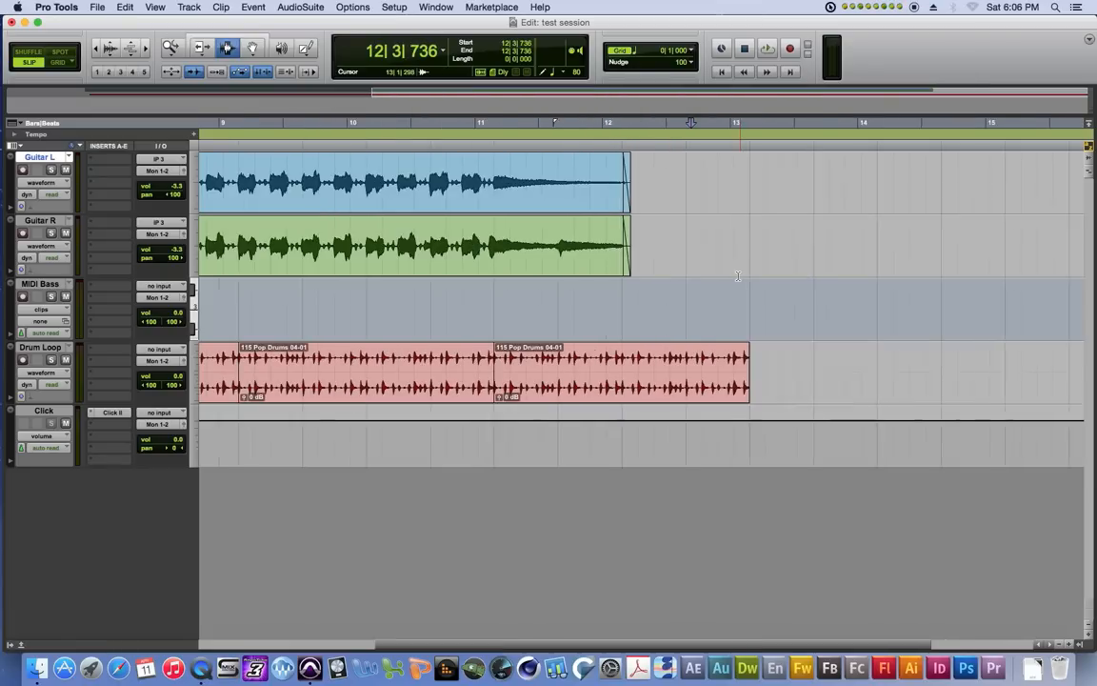
pyautogui.moveTo(797, 372); pyautogui.dragTo(628, 372)
pyautogui.press('Delete')
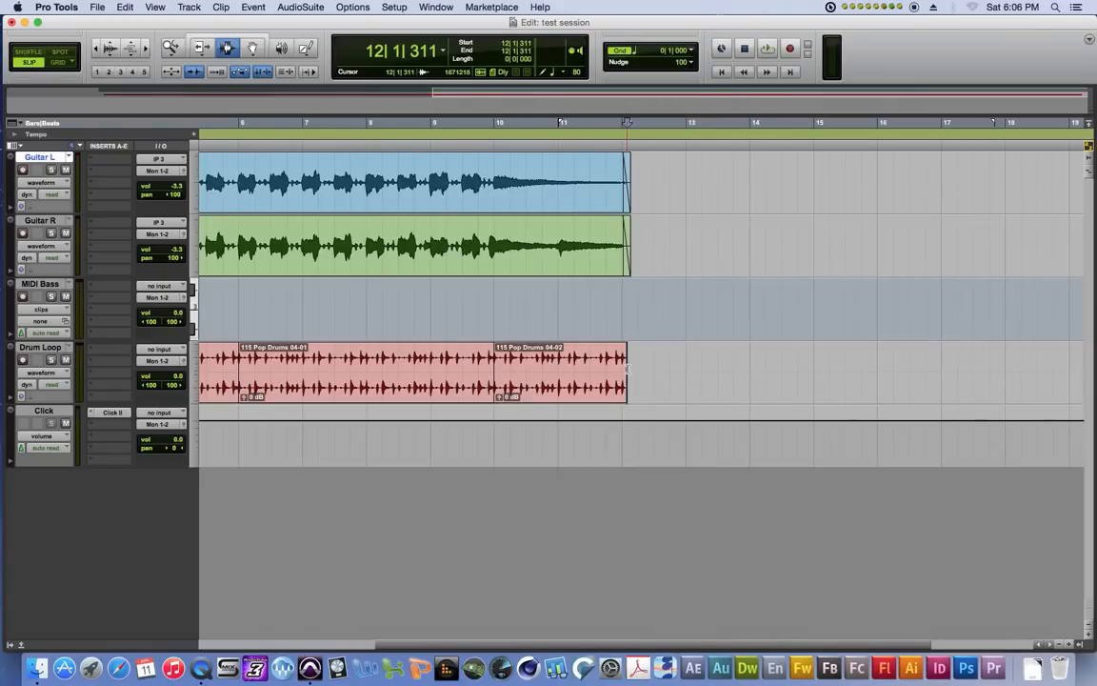
# - Create a fade-out over about the last bar and a half of the Drum Loop track
pyautogui.press('t')
pyautogui.press('t')
pyautogui.press('t')
pyautogui.moveTo(215, 370); pyautogui.dragTo(757, 385)
pyautogui.press('f')
pyautogui.press('r')
pyautogui.press('r')
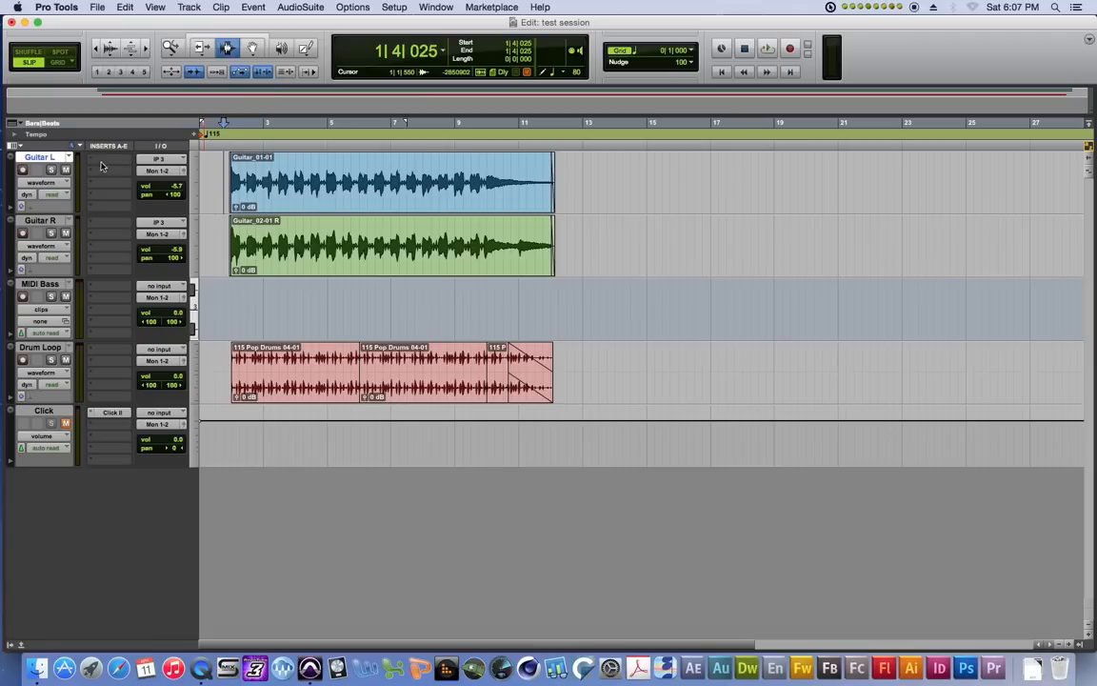
# - Insert the harmonic plug-in Eleven Free (mono) on the first insert slot of Guitar L
pyautogui.click(102, 165)
pyautogui.moveTo(126, 192)
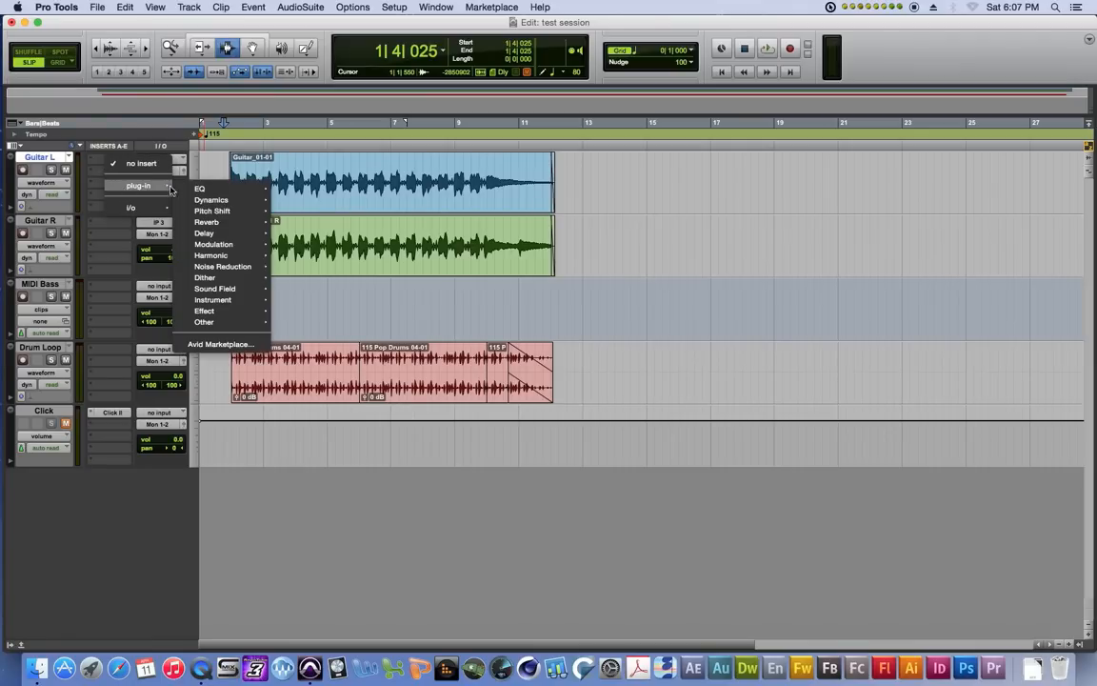
pyautogui.moveTo(226, 259)
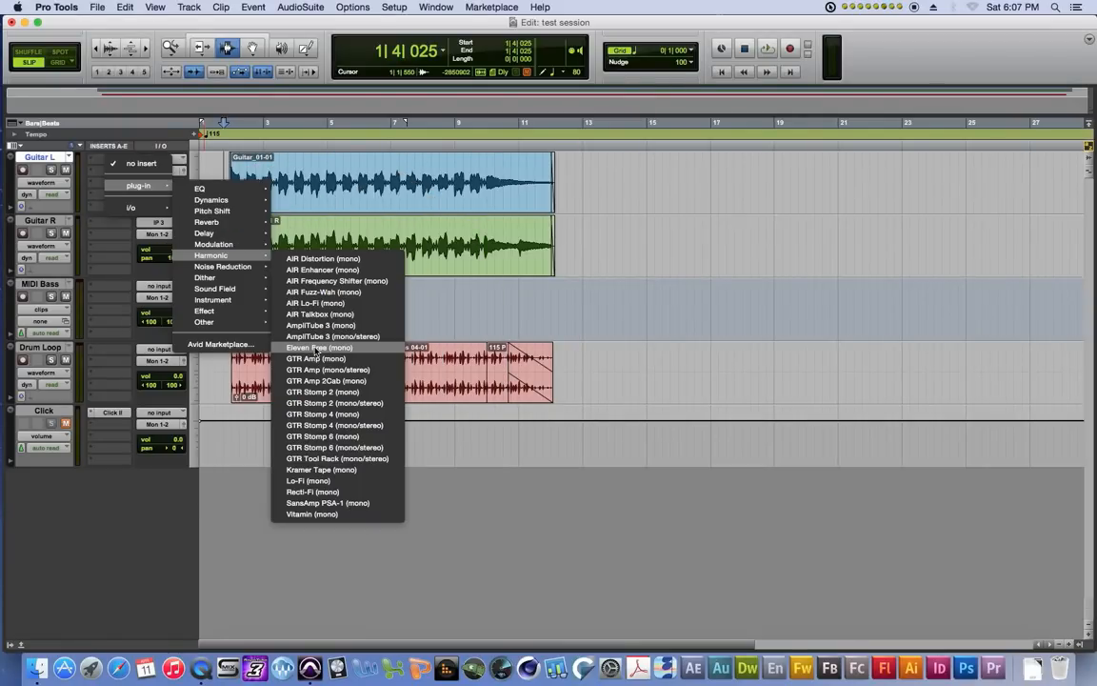
pyautogui.click(315, 349)
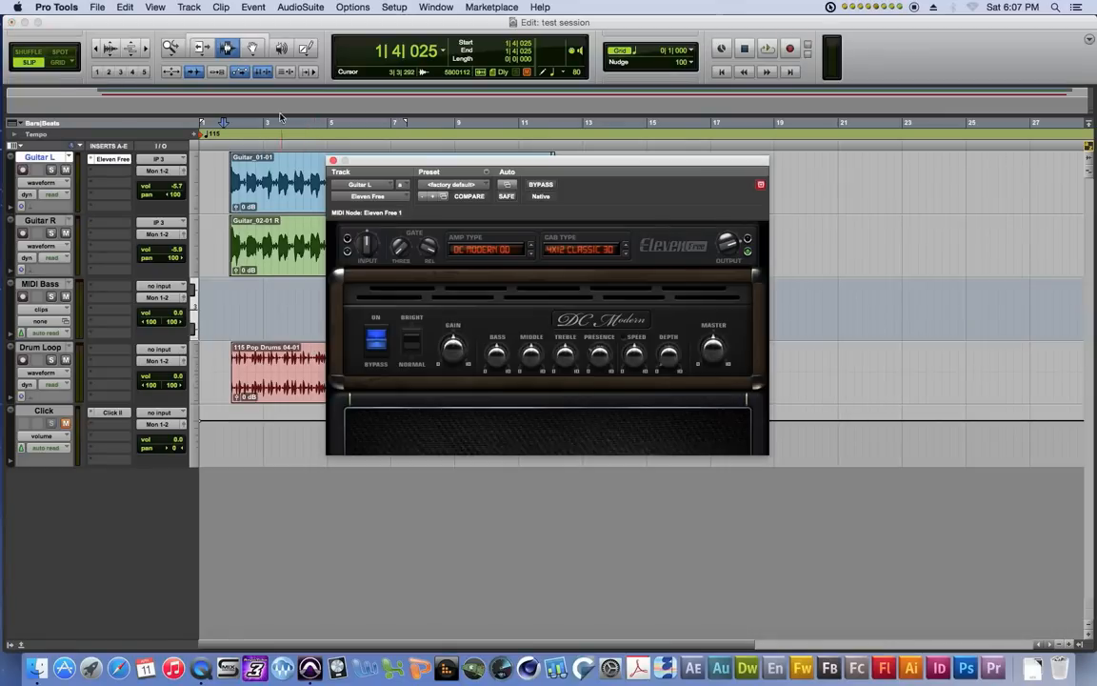
# - Solo Guitar L and play it back to hear the DC Modern Overdrive amp
pyautogui.click(51, 170)
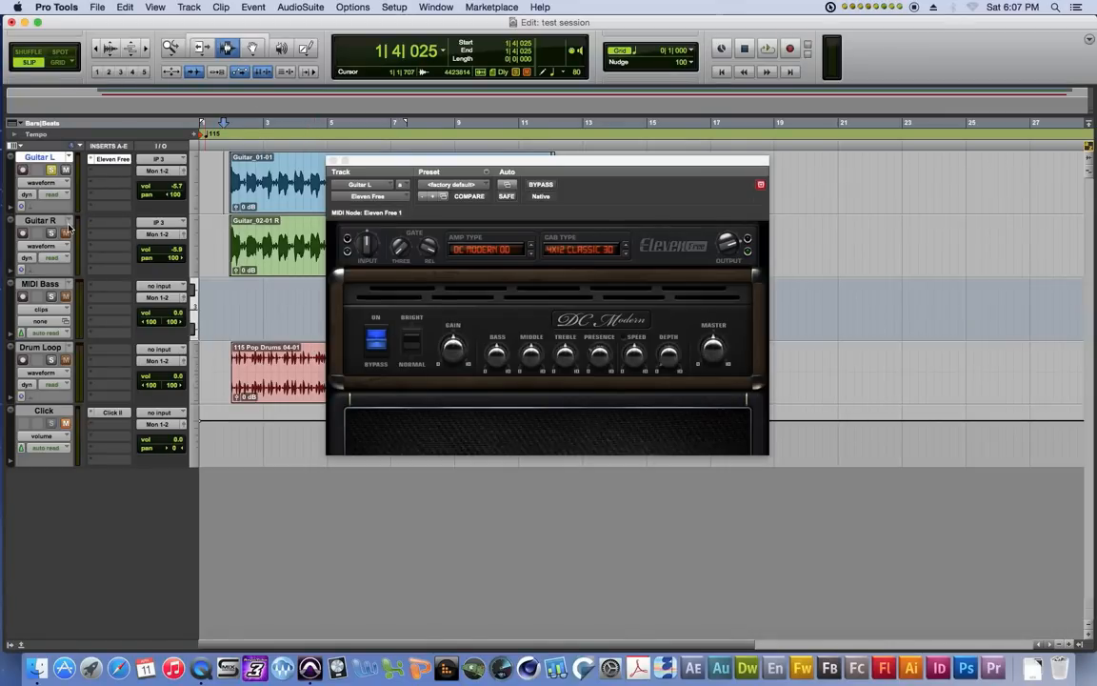
pyautogui.moveTo(498, 163); pyautogui.dragTo(492, 215)
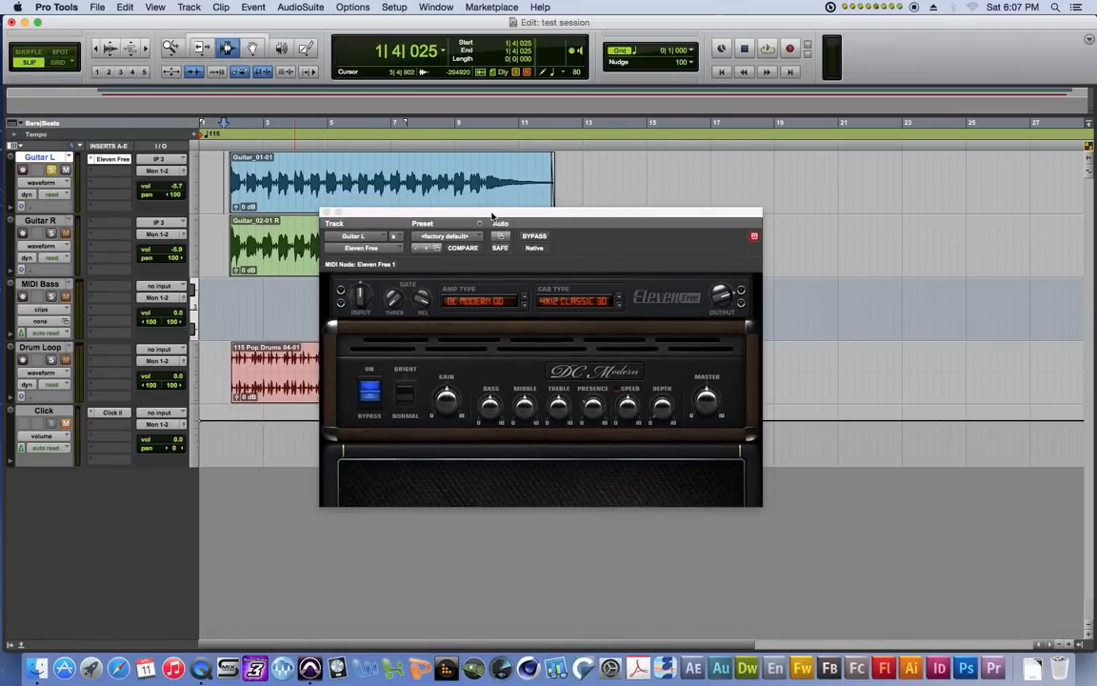
pyautogui.press('space')
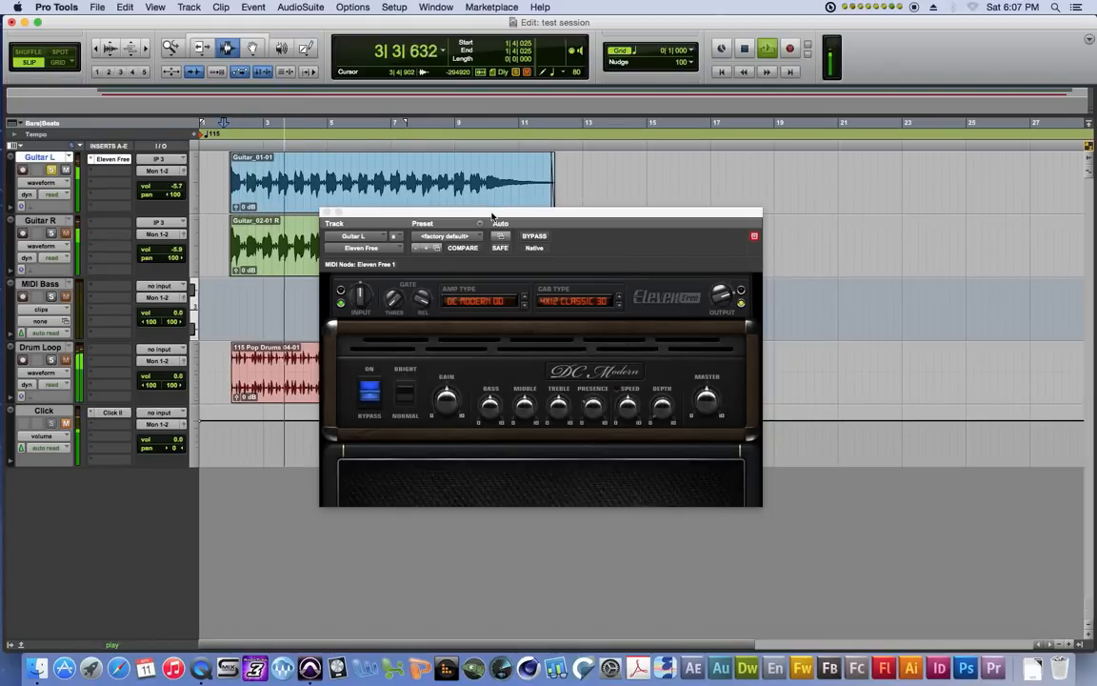
pyautogui.press('space')
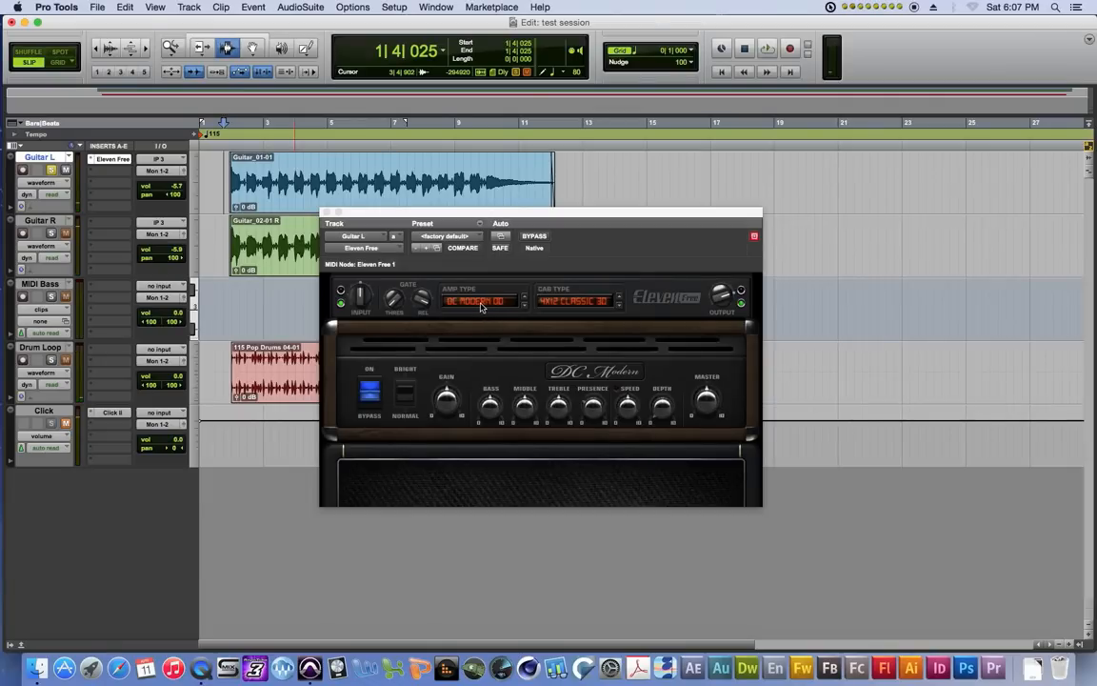
# - Set the Eleven Free amp type on Guitar L to DC Vintage Crunch and close the plug-in window
pyautogui.click(481, 305)
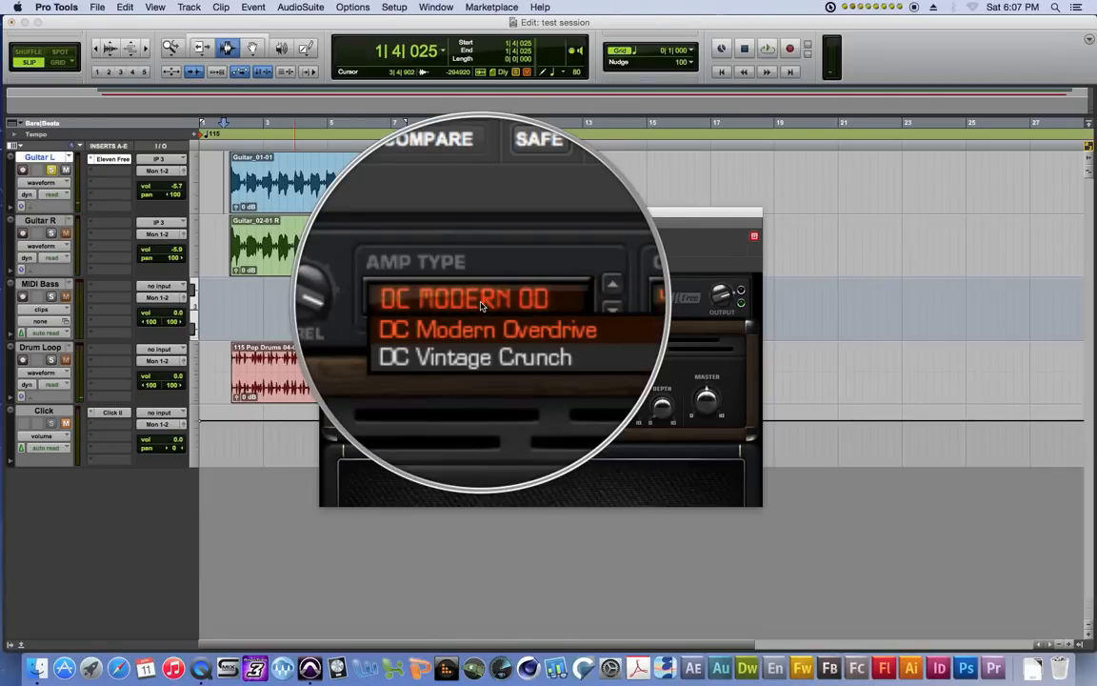
pyautogui.click(477, 325)
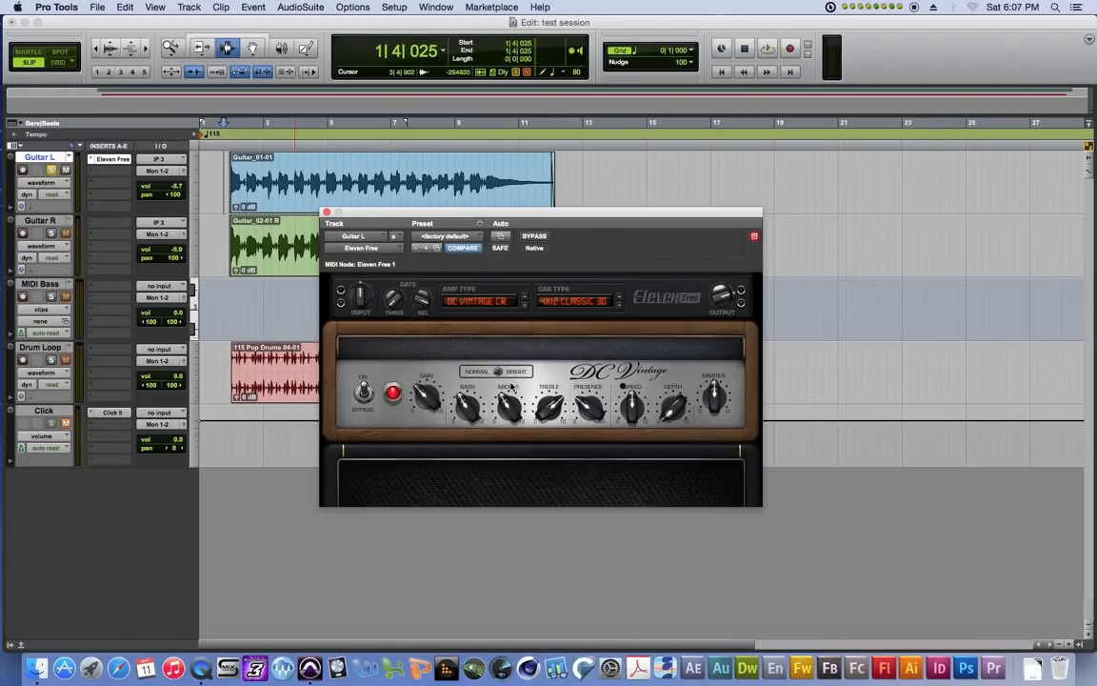
pyautogui.click(325, 212)
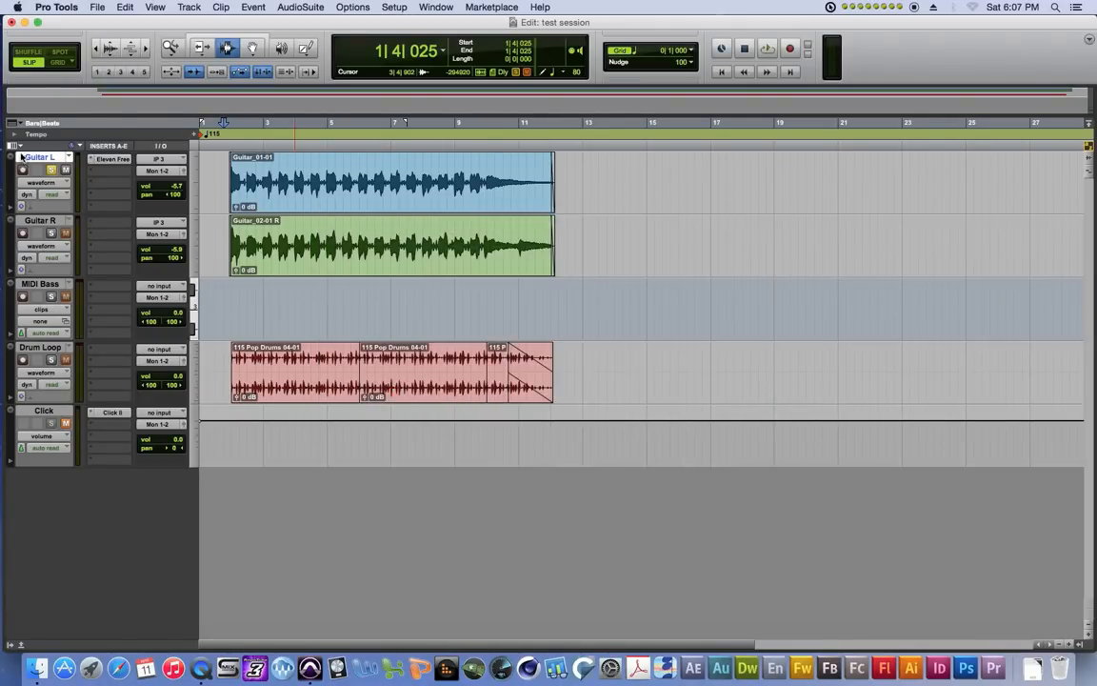
# - Play back Guitar L alone with its new amp, followed by both guitars soloed together
pyautogui.press('space')
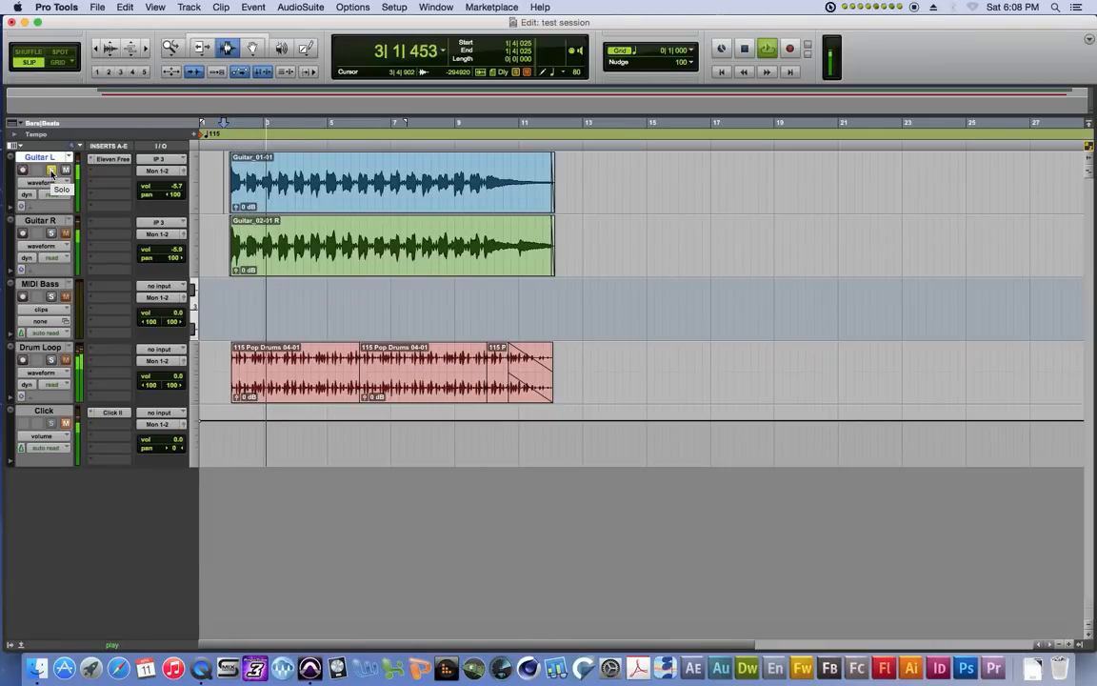
pyautogui.press('space')
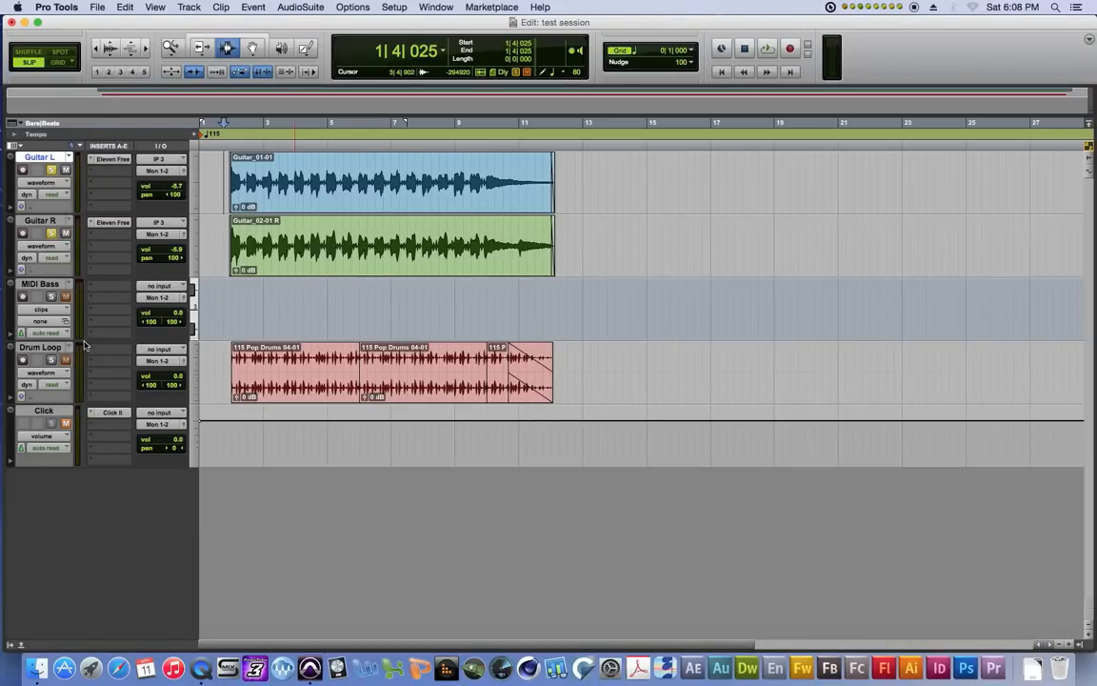
pyautogui.press('space')
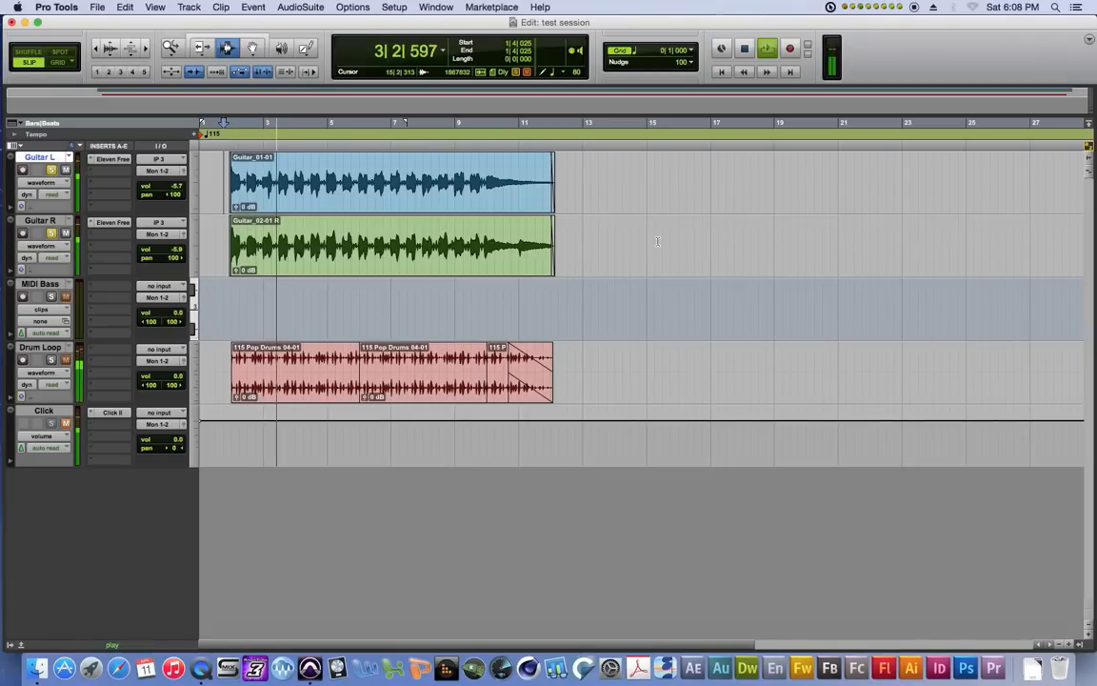
pyautogui.press('space')
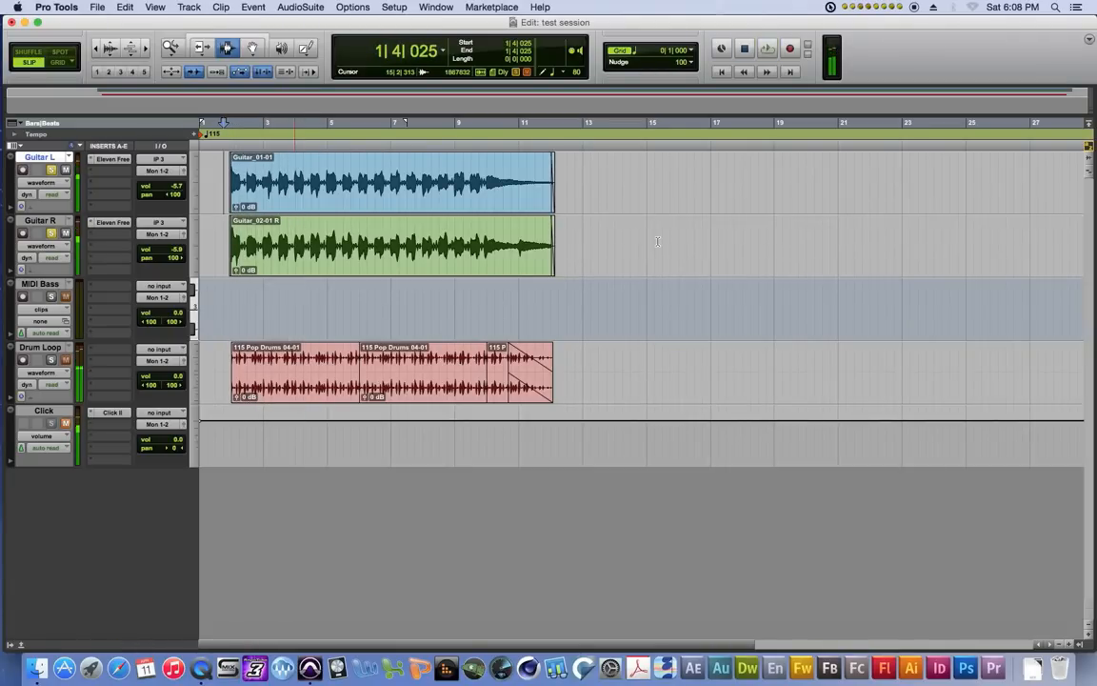
# - Check the guitar faders in the Mix window, close it, and unsolo both Guitar L and Guitar R
pyautogui.press('super+equal')
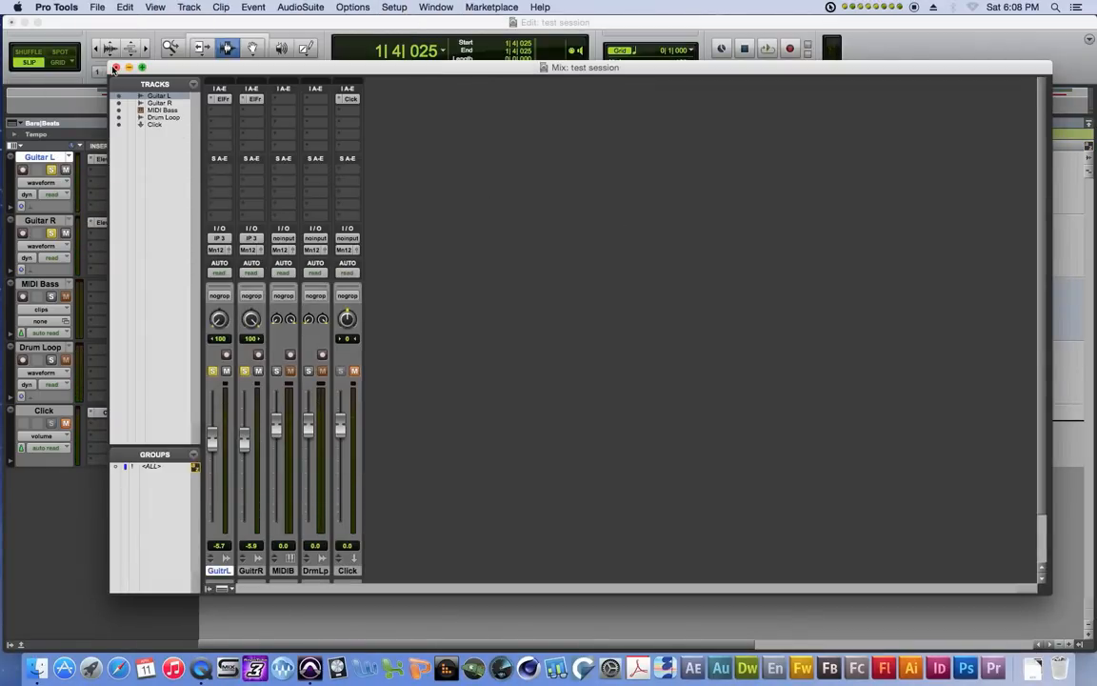
pyautogui.click(114, 69)
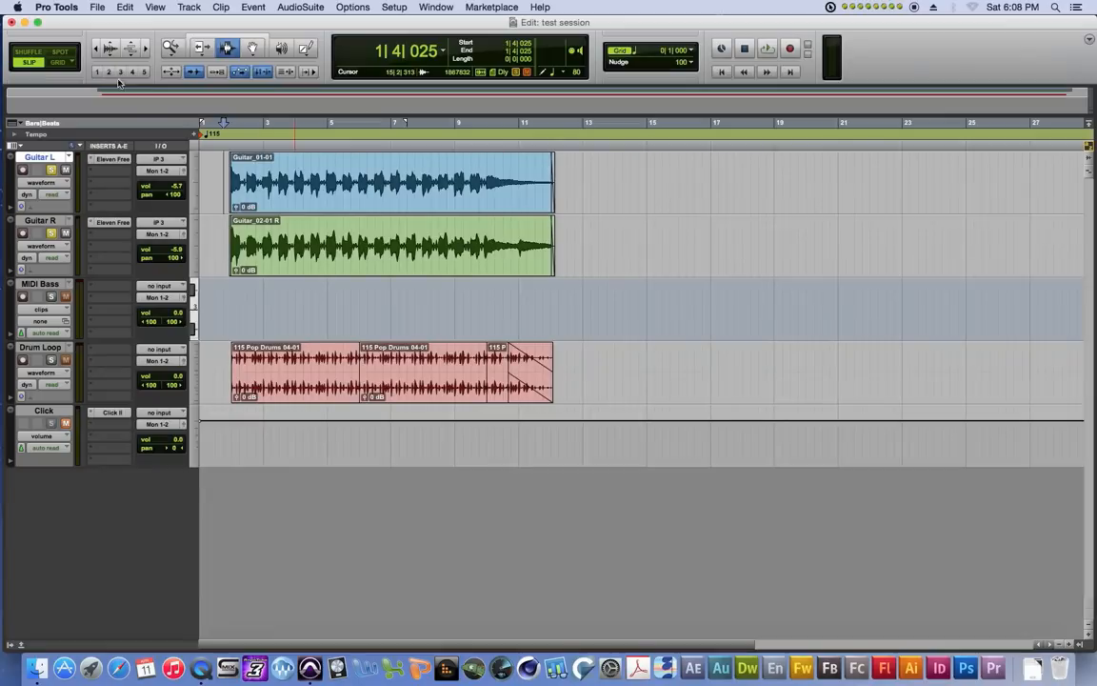
pyautogui.click(51, 170)
pyautogui.click(51, 233)
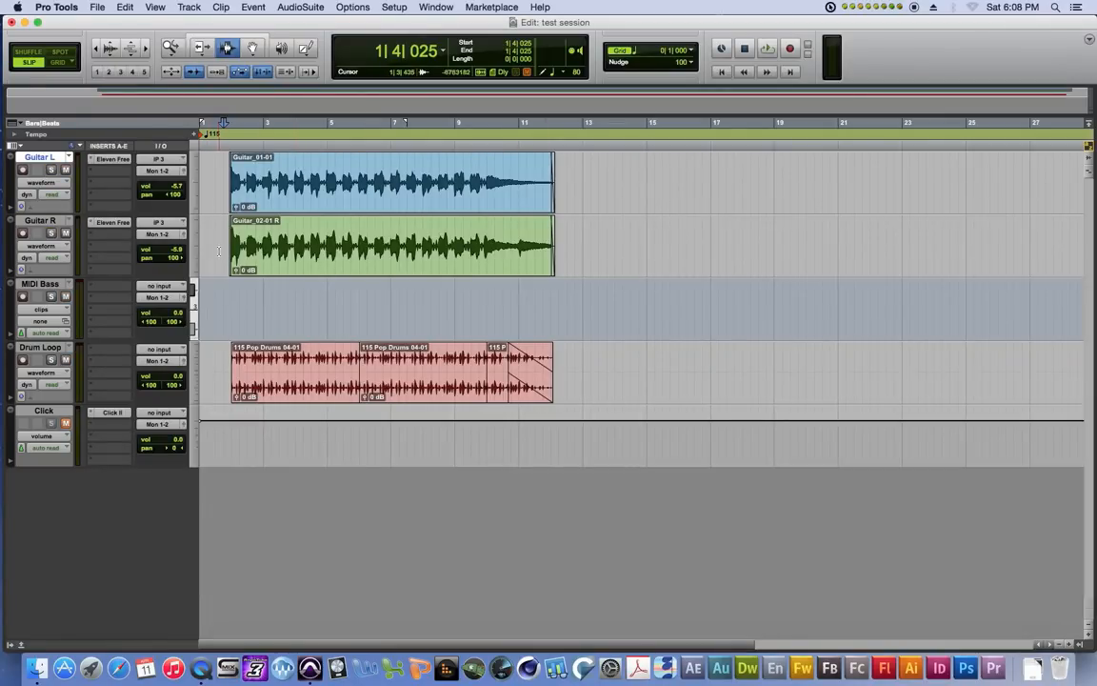
# - Insert the multichannel instrument plug-in Xpand!2 (stereo) on the MIDI Bass track and move its window clear of the inserts
pyautogui.click(40, 284)
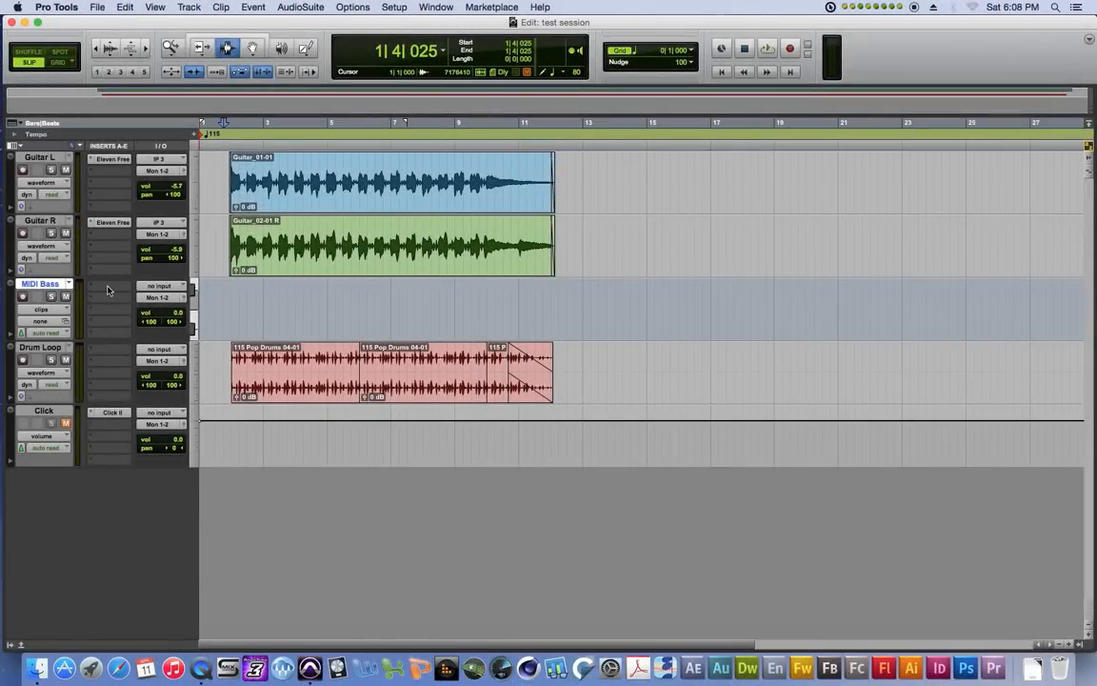
pyautogui.click(109, 290)
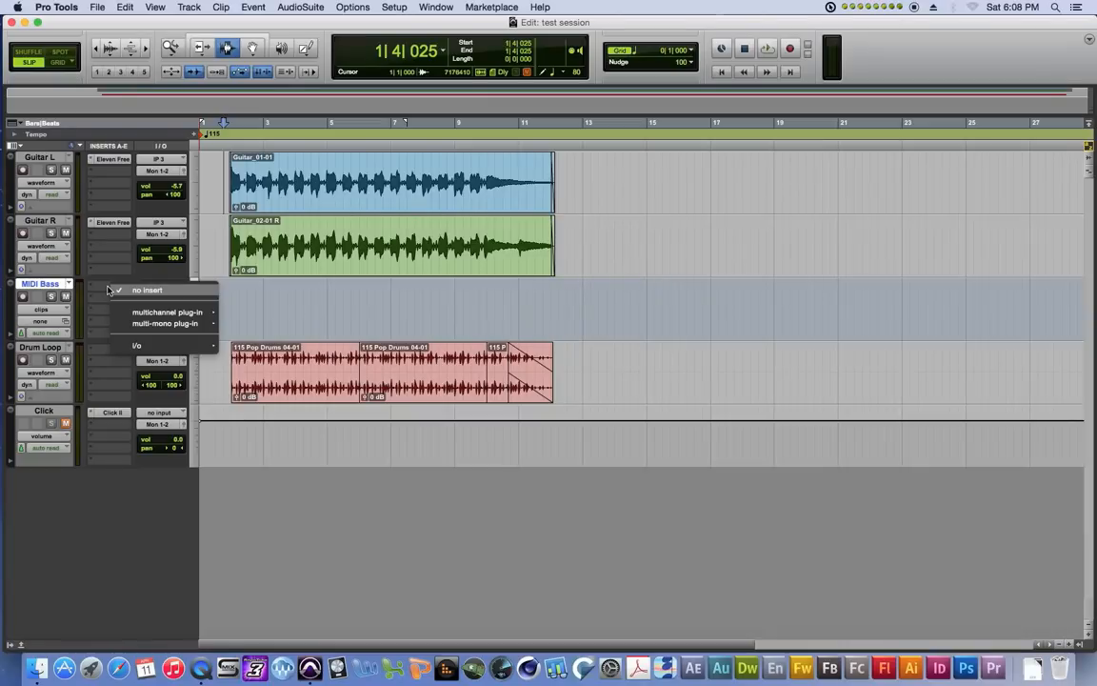
pyautogui.moveTo(166, 312)
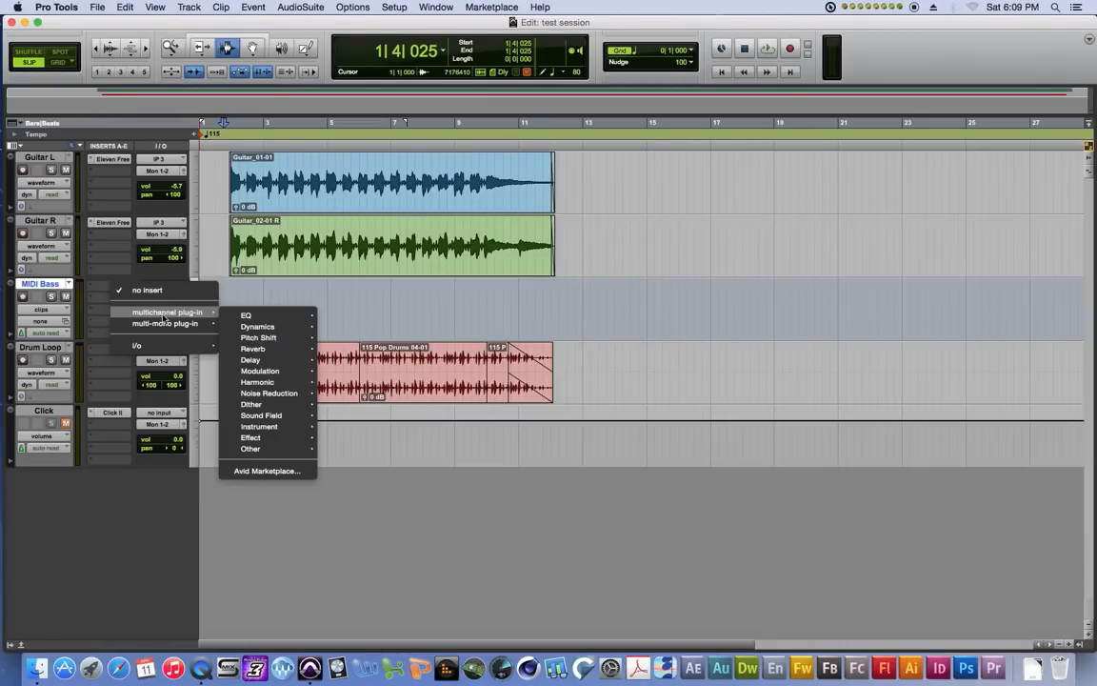
pyautogui.moveTo(271, 428)
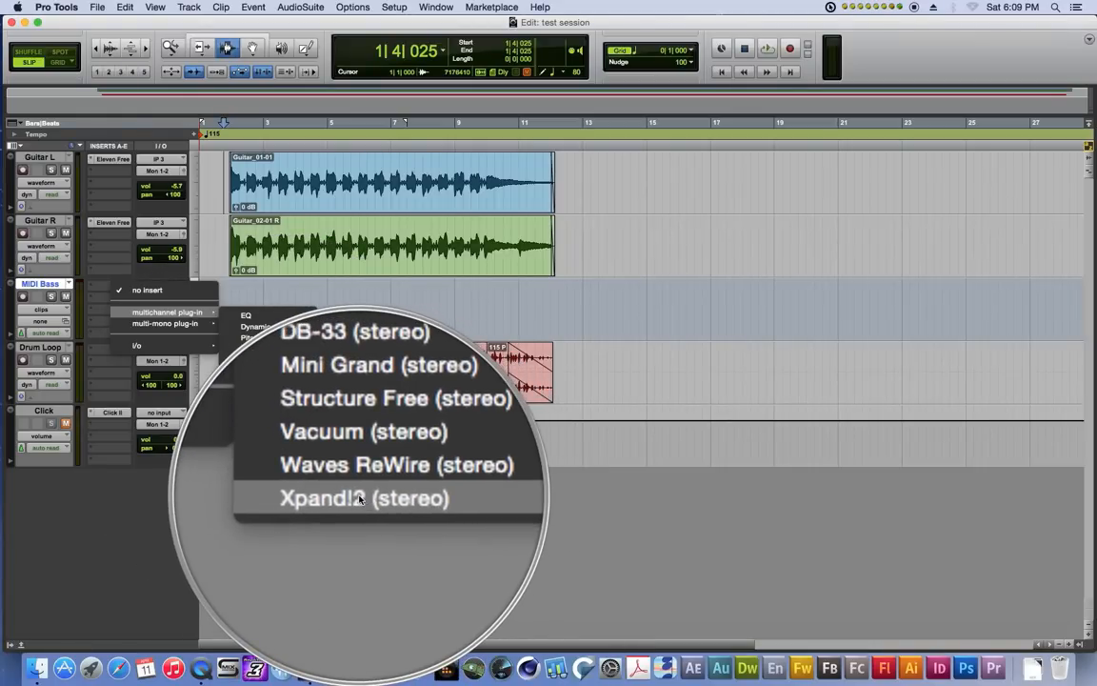
pyautogui.click(359, 499)
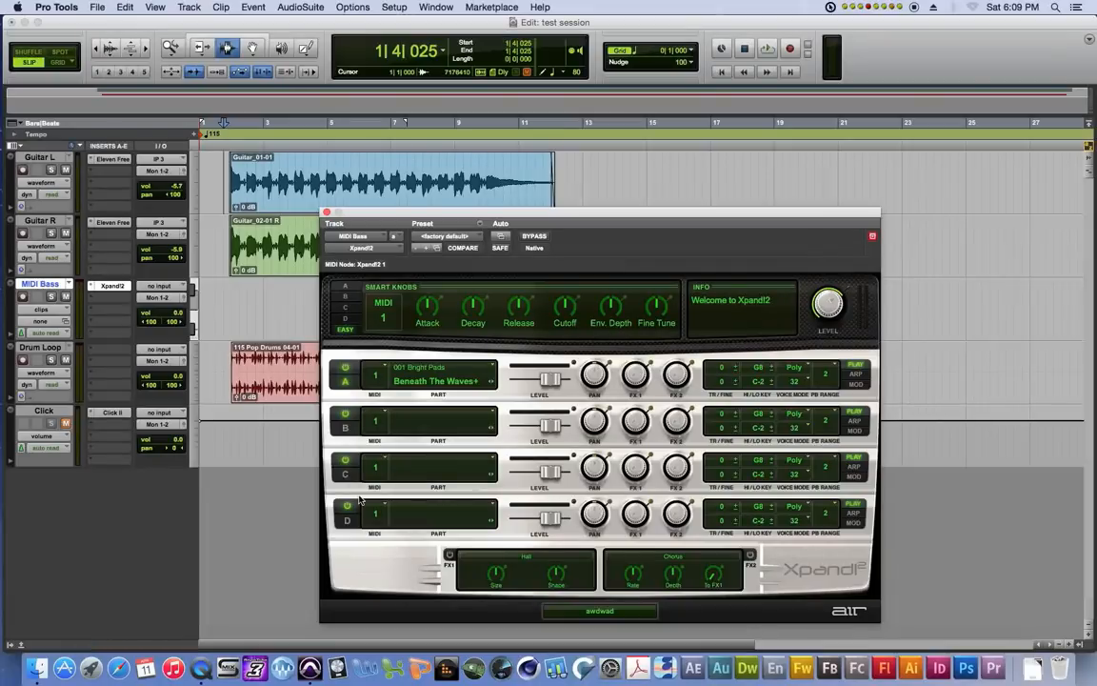
pyautogui.moveTo(584, 209); pyautogui.dragTo(618, 160)
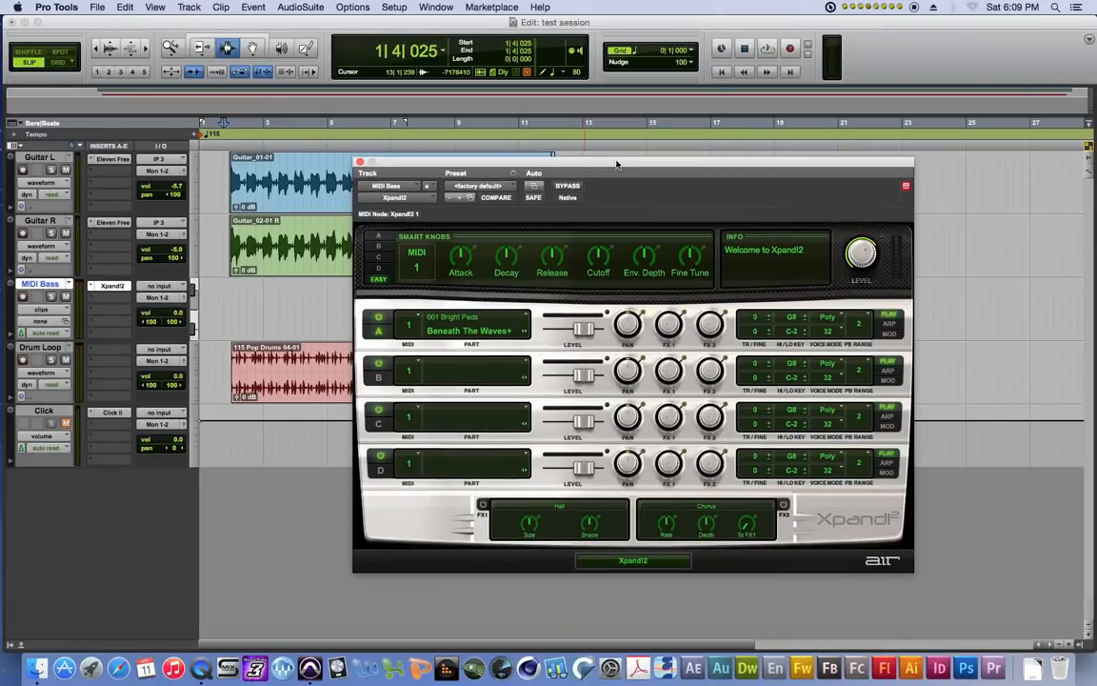
# - Close and reopen the Xpand!2 window from the MIDI Bass insert
pyautogui.click(112, 286)
pyautogui.click(112, 285)
pyautogui.click(113, 285)
pyautogui.click(114, 287)
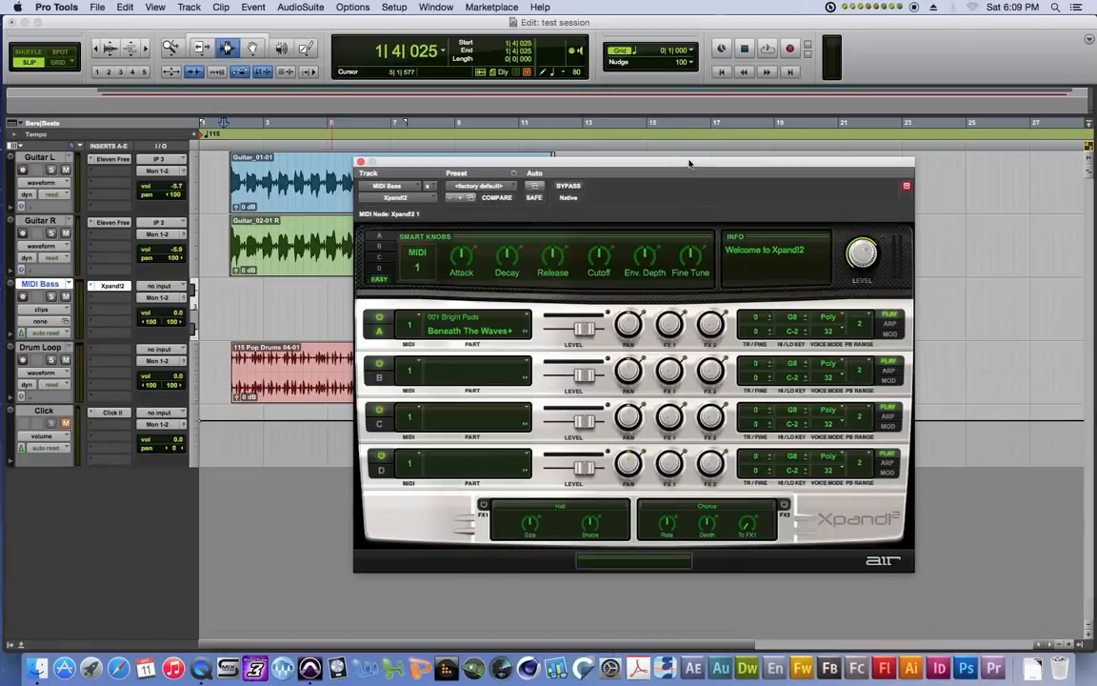
# - Load the preset 12 Hard Finger Bass from the 25 Basses category in Xpand!2 on MIDI Bass
pyautogui.moveTo(688, 164); pyautogui.dragTo(717, 161)
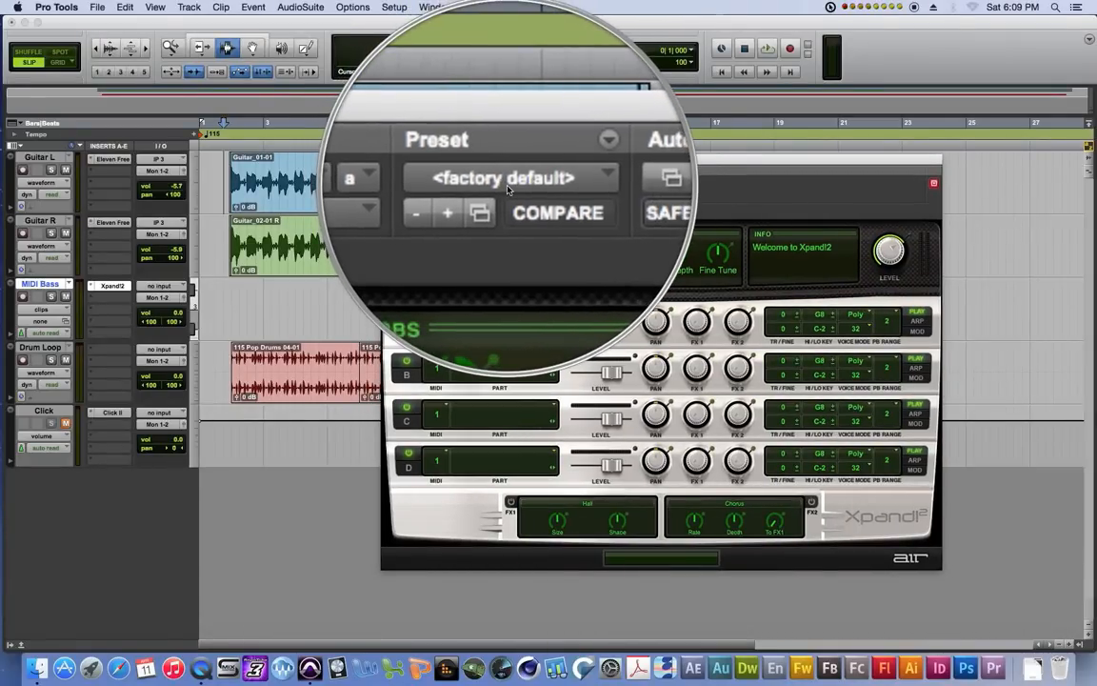
pyautogui.click(509, 187)
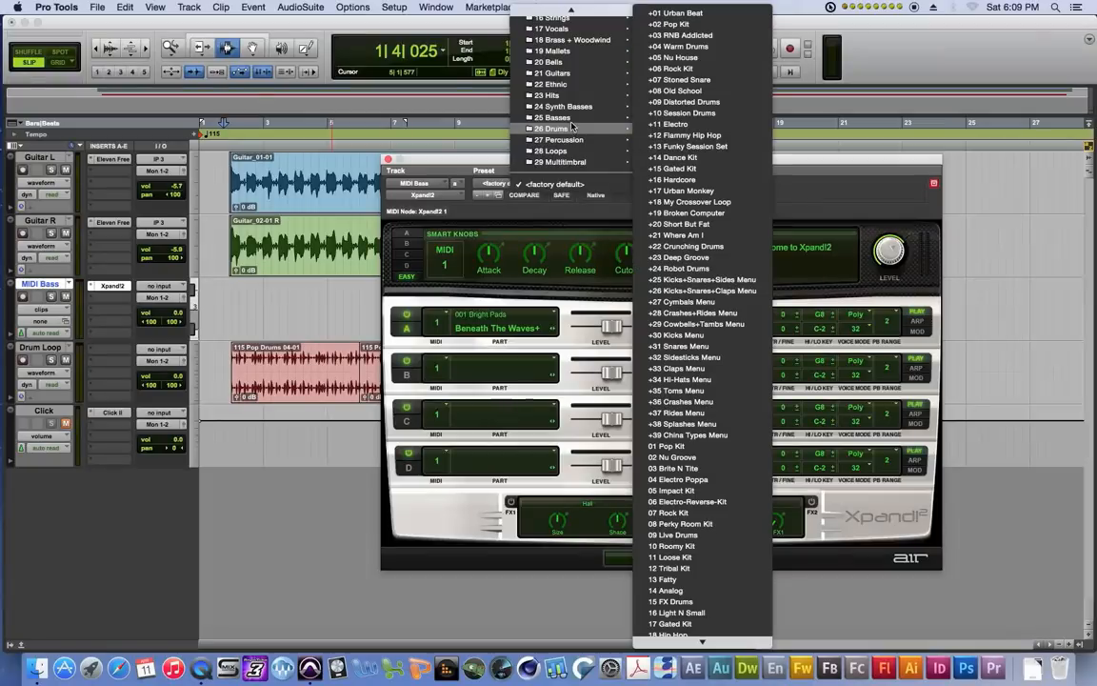
pyautogui.moveTo(572, 119)
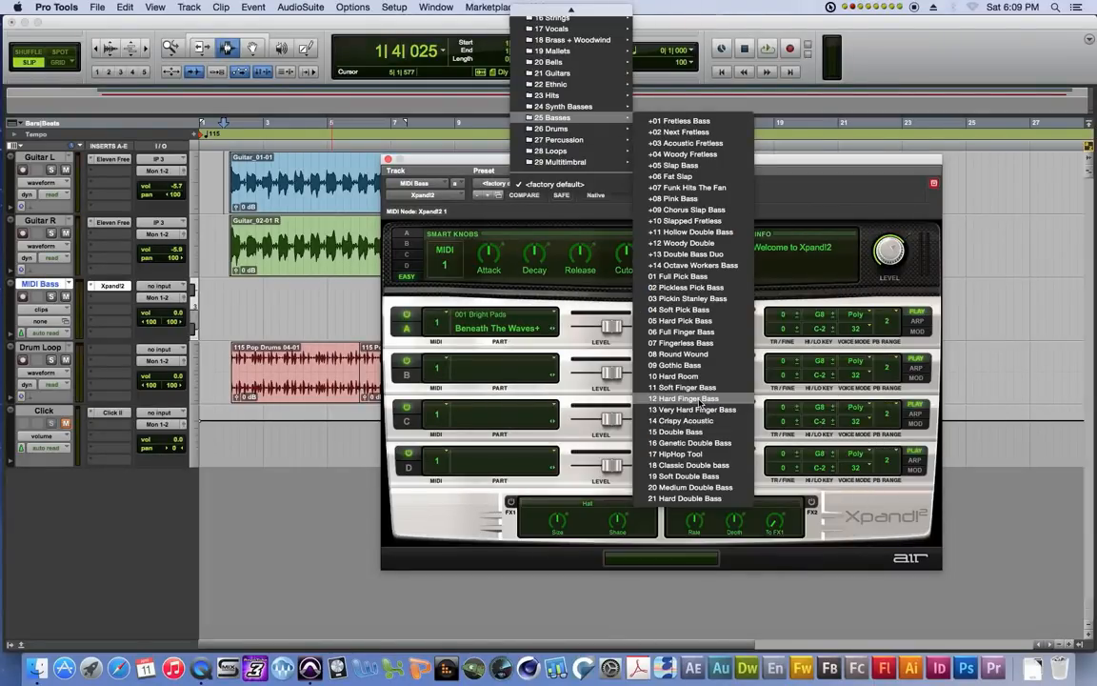
pyautogui.click(691, 242)
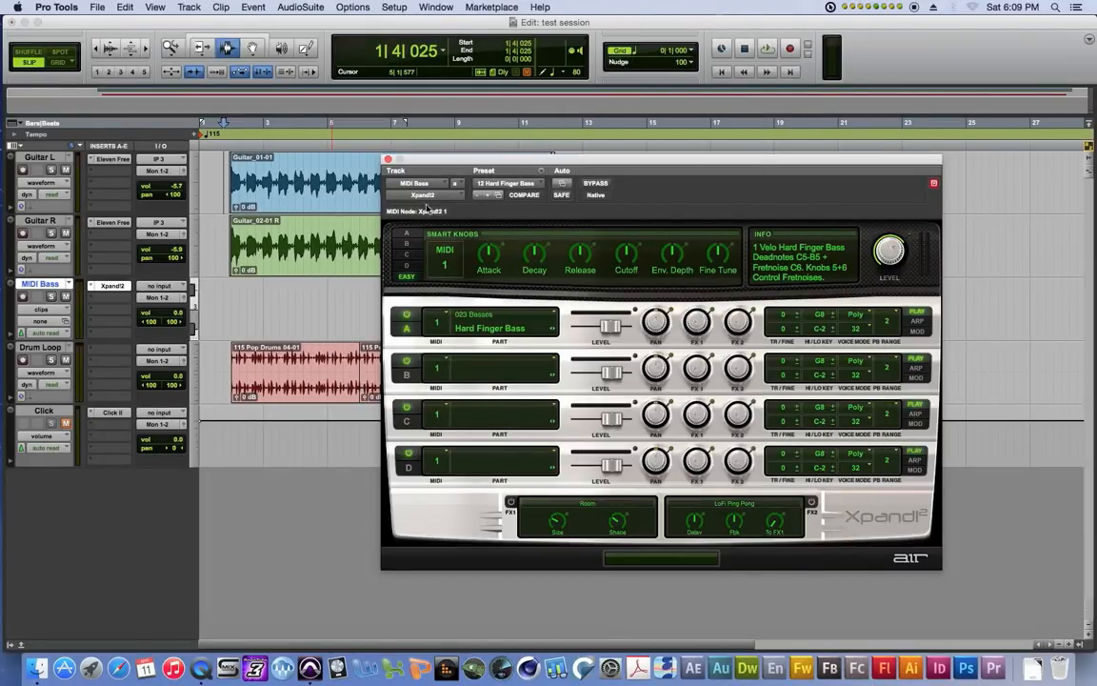
# - Close the Xpand!2 window, return to the session start with MIDI Bass record-armed, and save the session
pyautogui.click(387, 159)
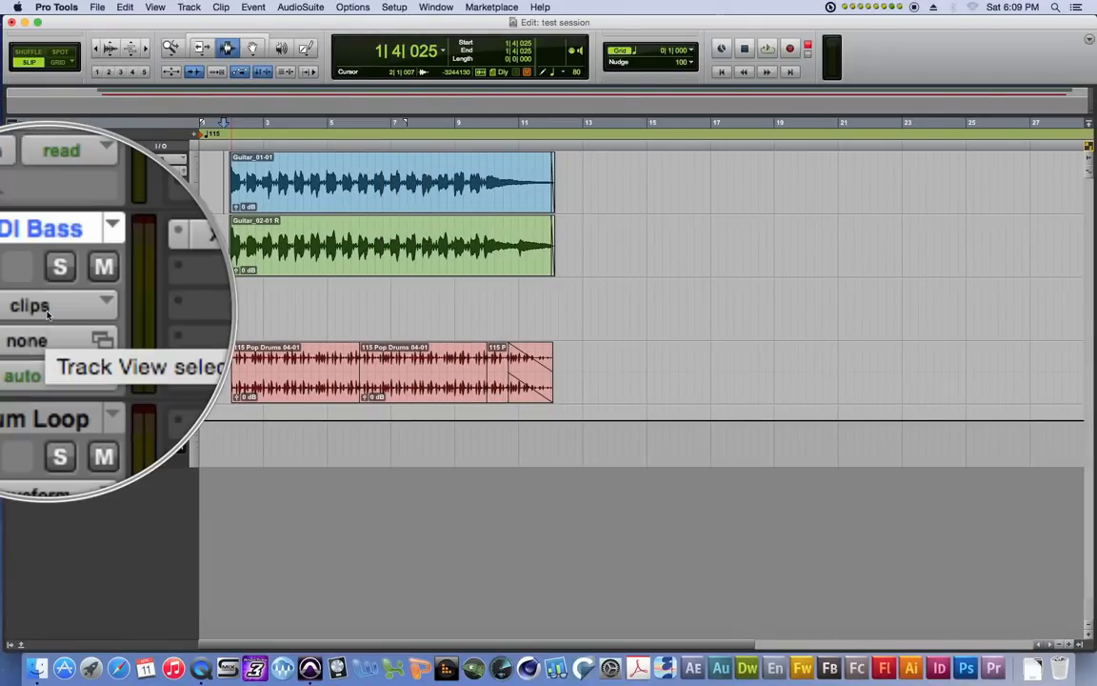
pyautogui.click(350, 296)
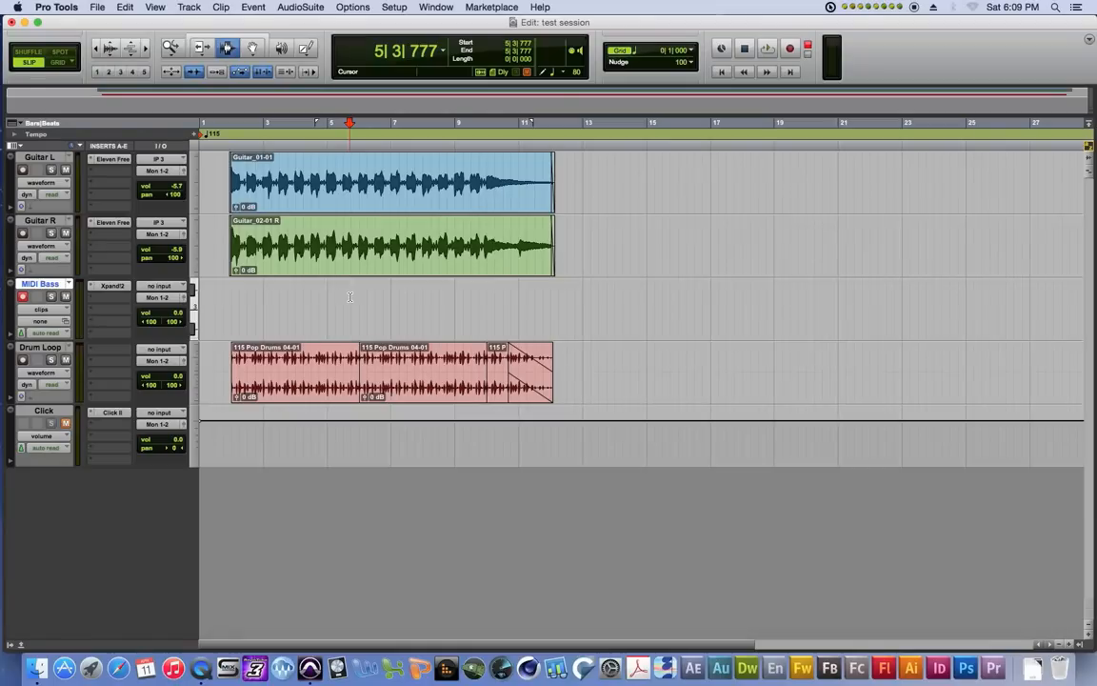
pyautogui.press('Return')
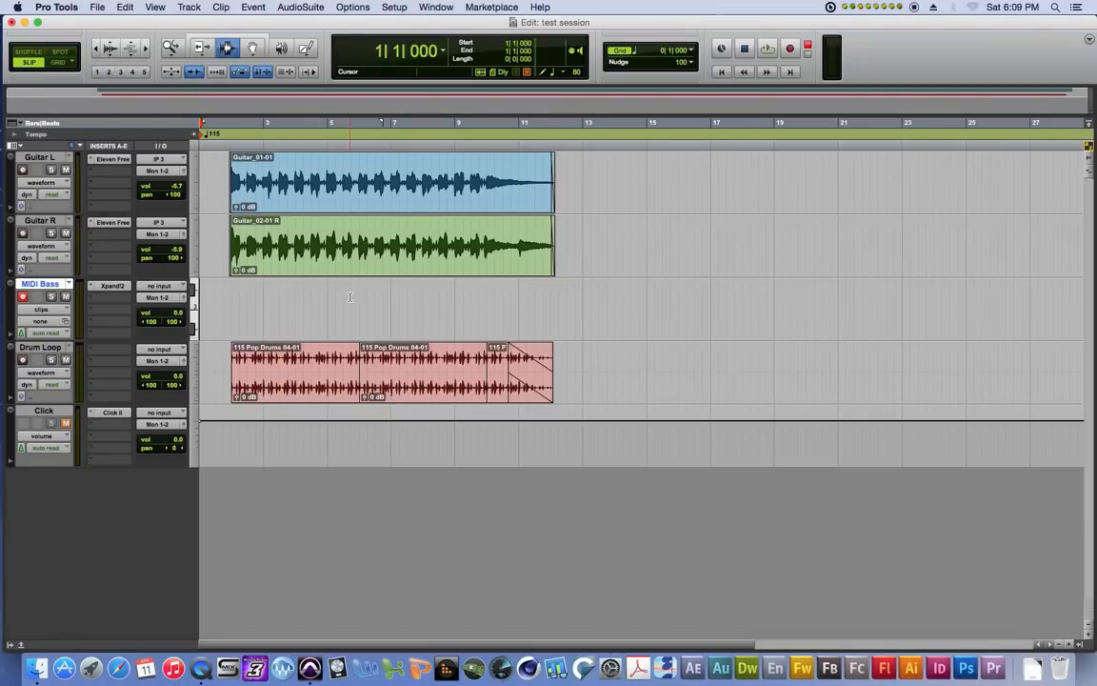
pyautogui.press('super+s')
# - Unmute the Click track and record the bass part on MIDI Bass from bar 1 through the end of the guitars
pyautogui.click(68, 424)
pyautogui.press('super+space')
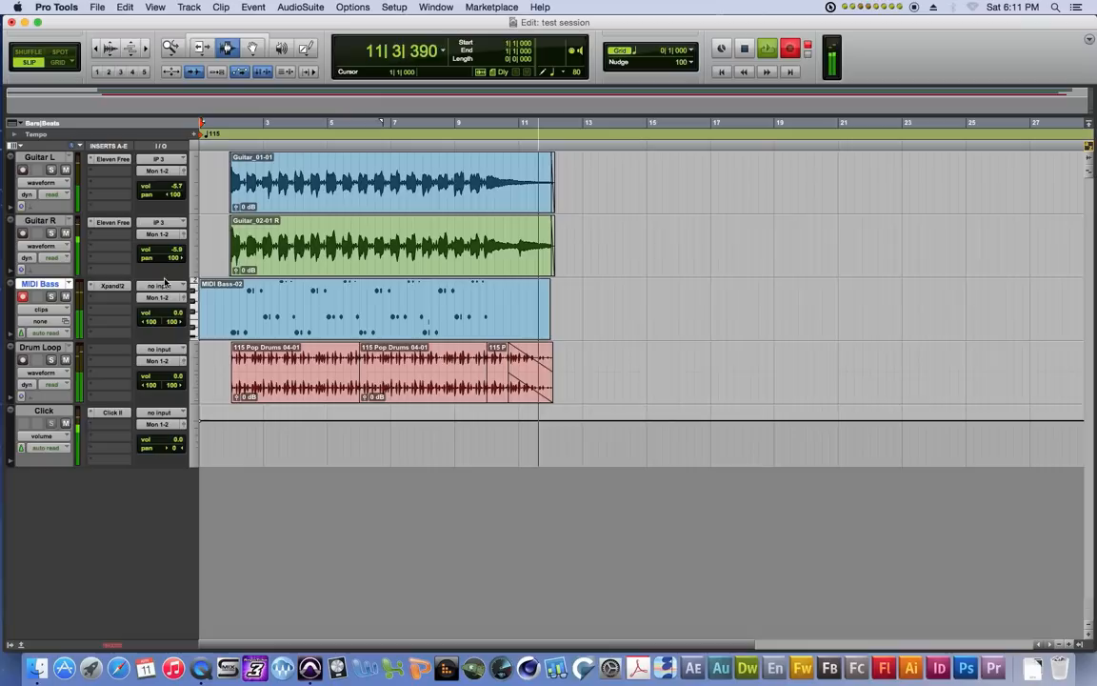
pyautogui.press('space')
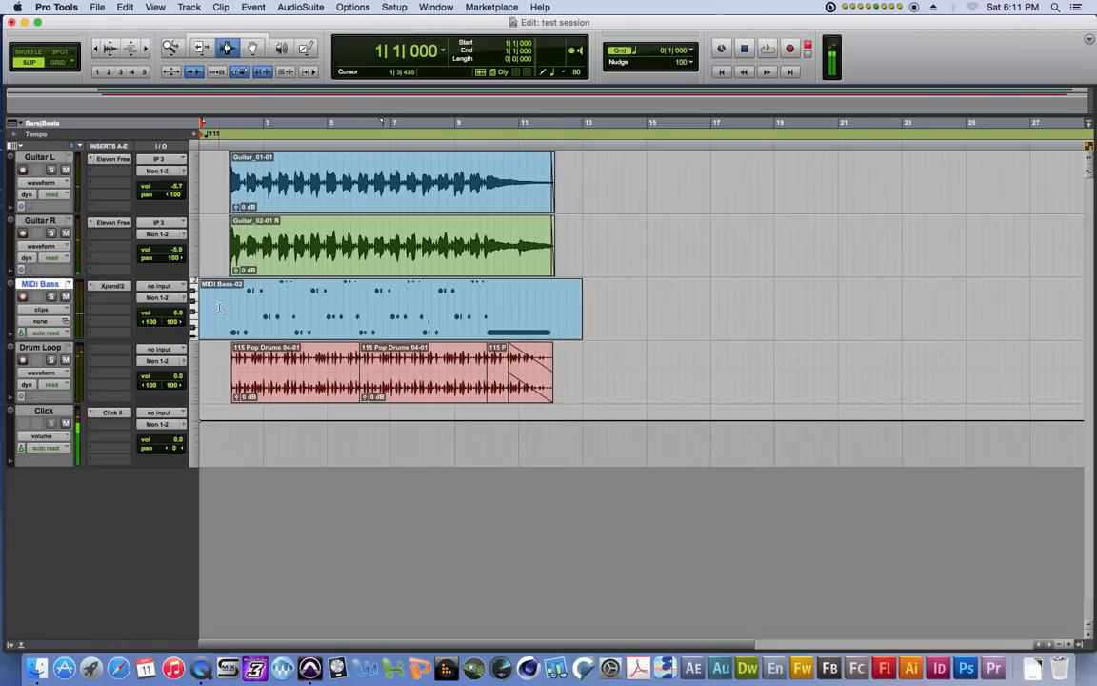
# - Open the newly recorded MIDI Bass clip in the MIDI Editor using the Grabber tool
pyautogui.click(305, 317)
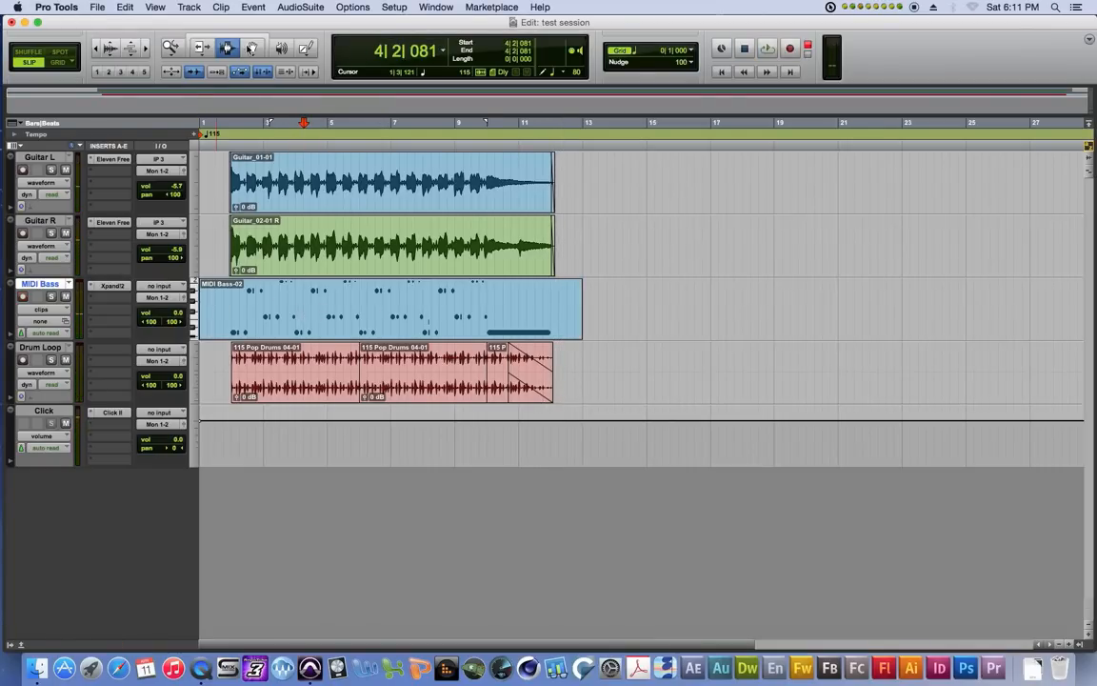
pyautogui.click(252, 48)
pyautogui.click(562, 314)
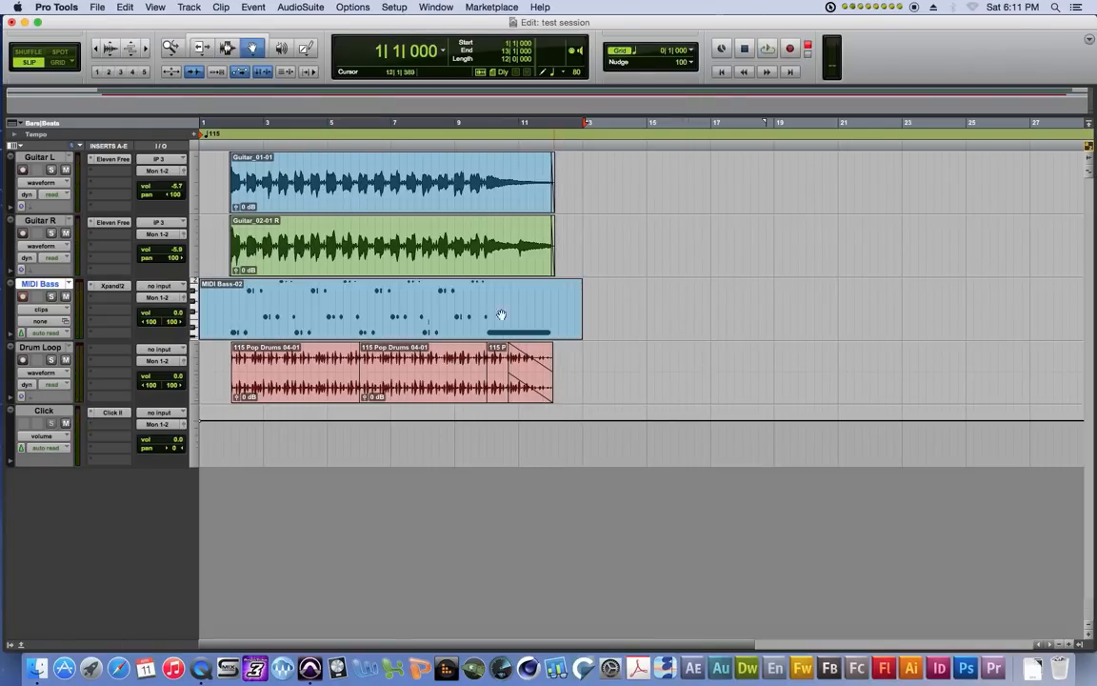
pyautogui.doubleClick(426, 313)
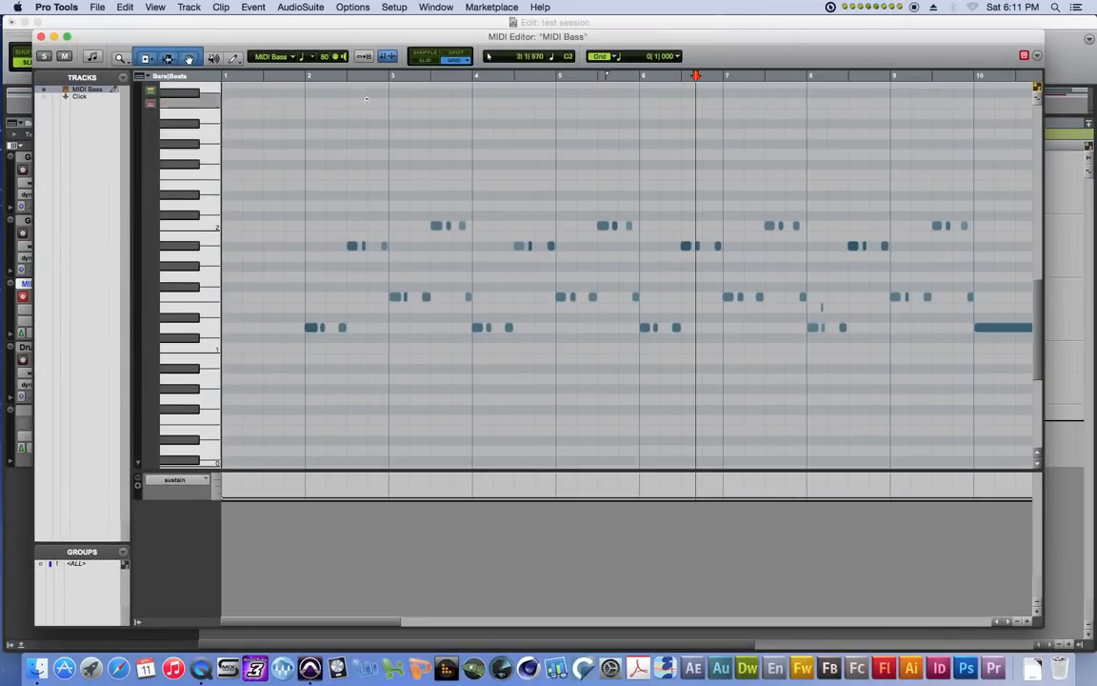
# - Set the MIDI Editor's grid to 1/8 note triplets
pyautogui.click(325, 76)
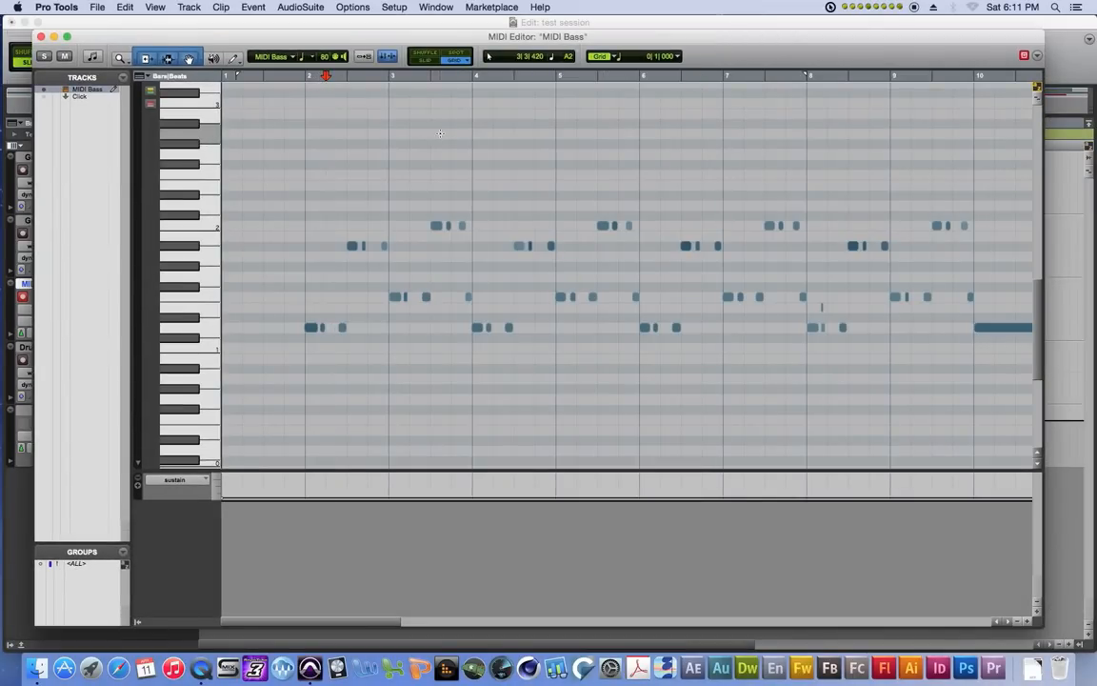
pyautogui.press('t')
pyautogui.press('t')
pyautogui.press('t')
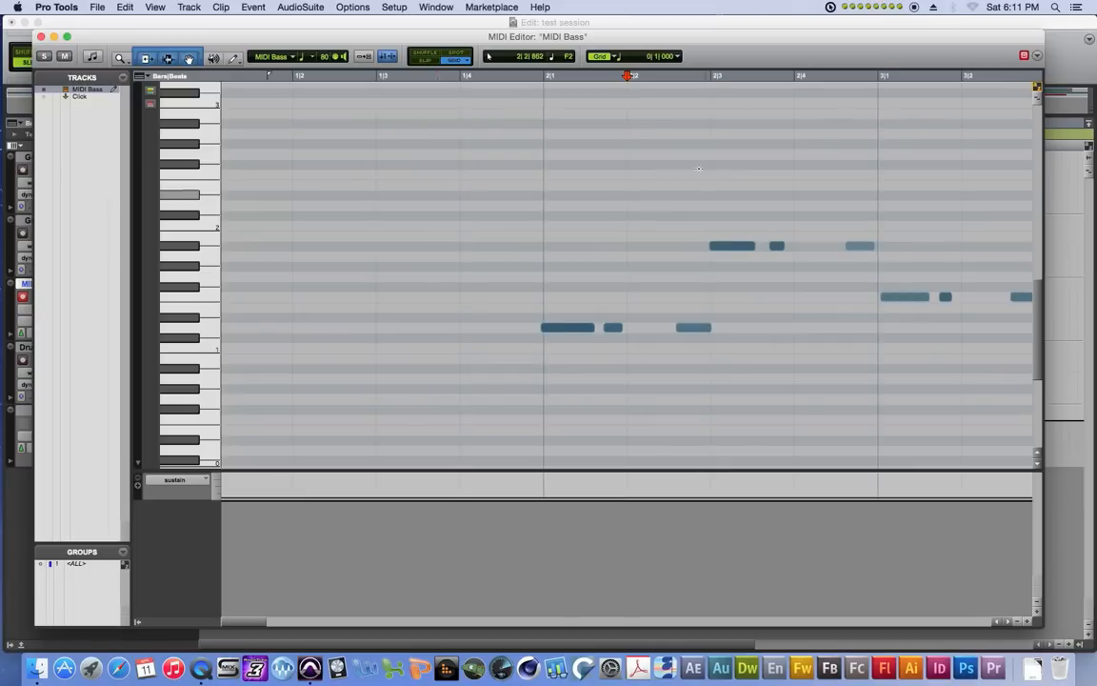
pyautogui.click(615, 58)
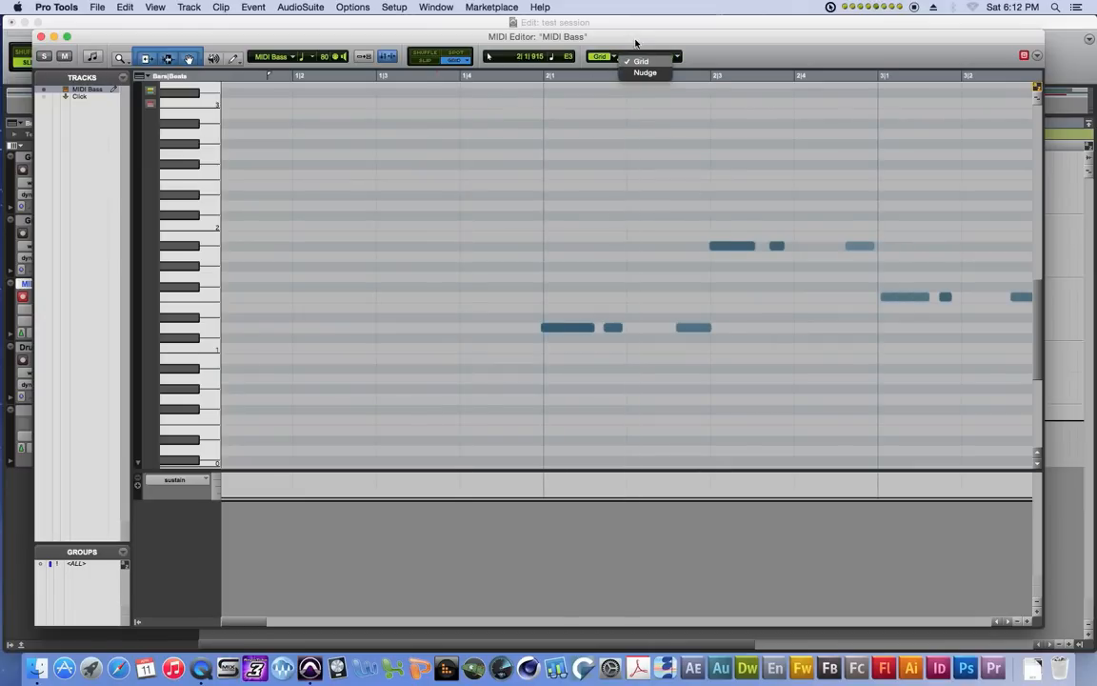
pyautogui.click(636, 43)
pyautogui.click(627, 58)
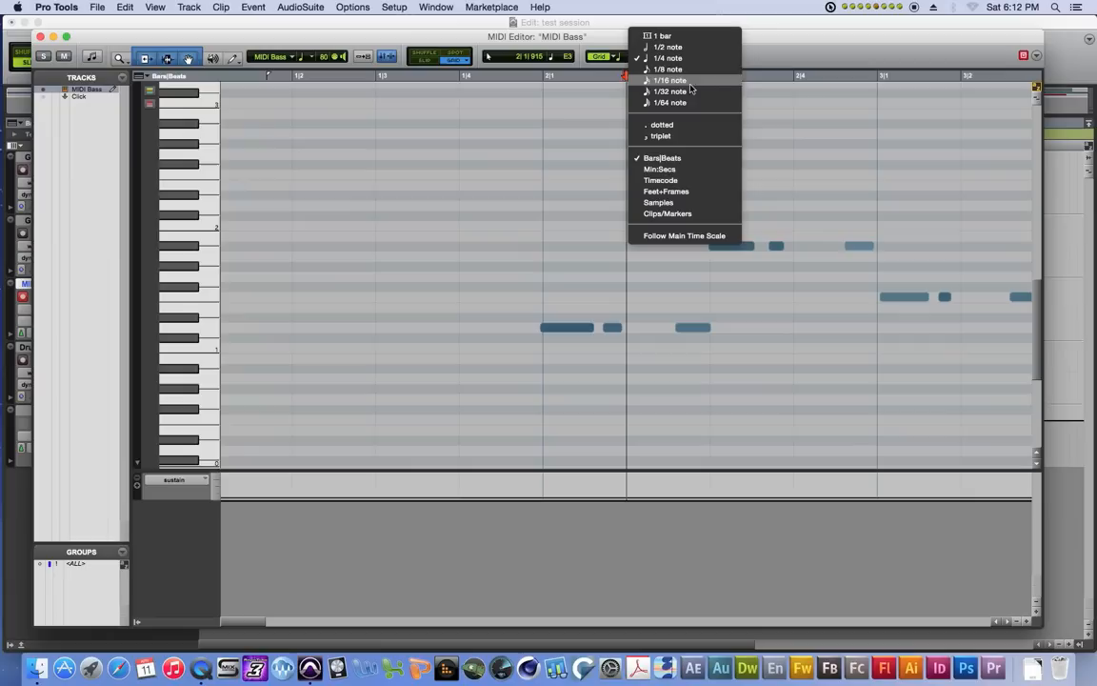
pyautogui.click(667, 69)
pyautogui.click(628, 58)
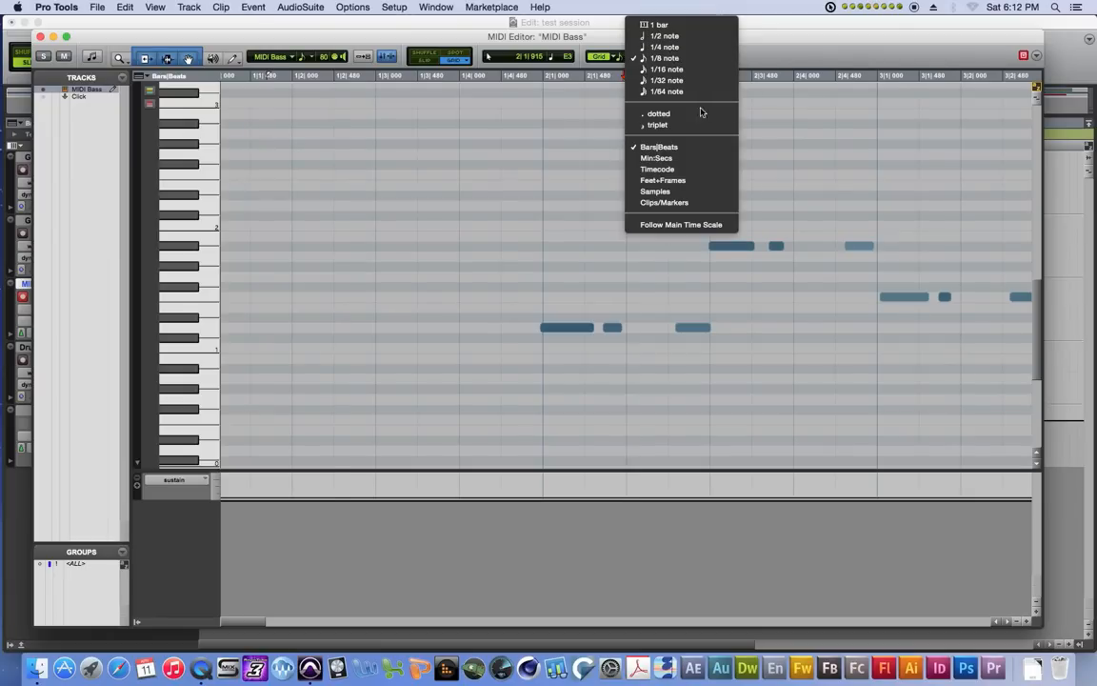
pyautogui.click(695, 125)
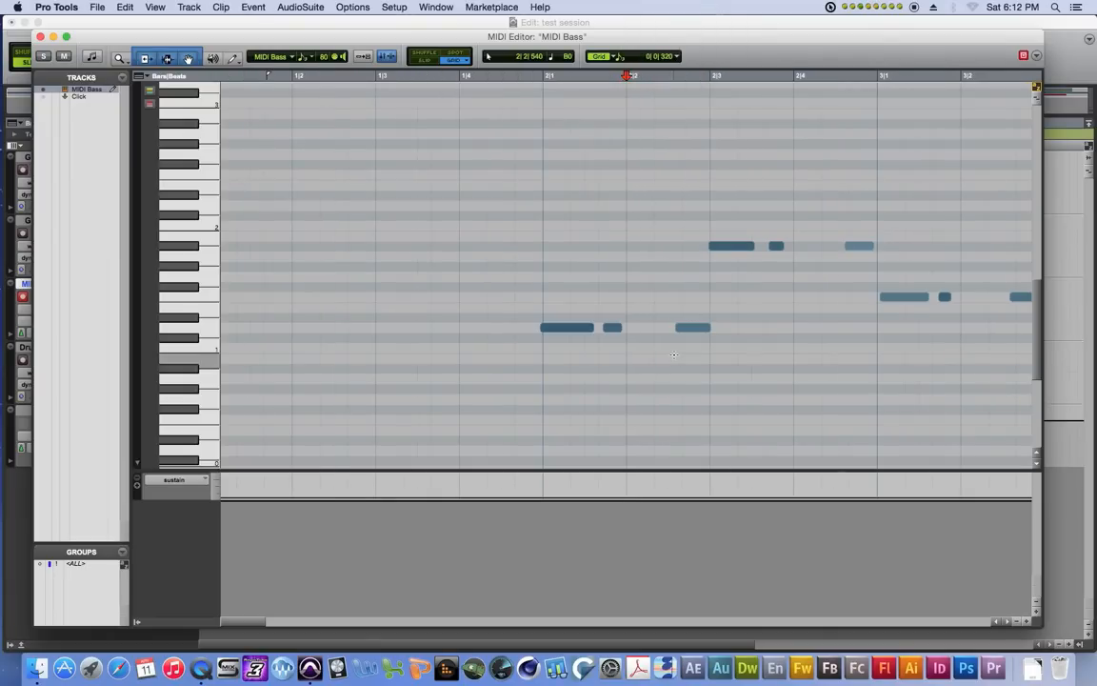
# - Delete the short stray note above the second bass note of bar 8 with the Grabber tool
pyautogui.press('super+bracketleft')
pyautogui.press('super+bracketleft')
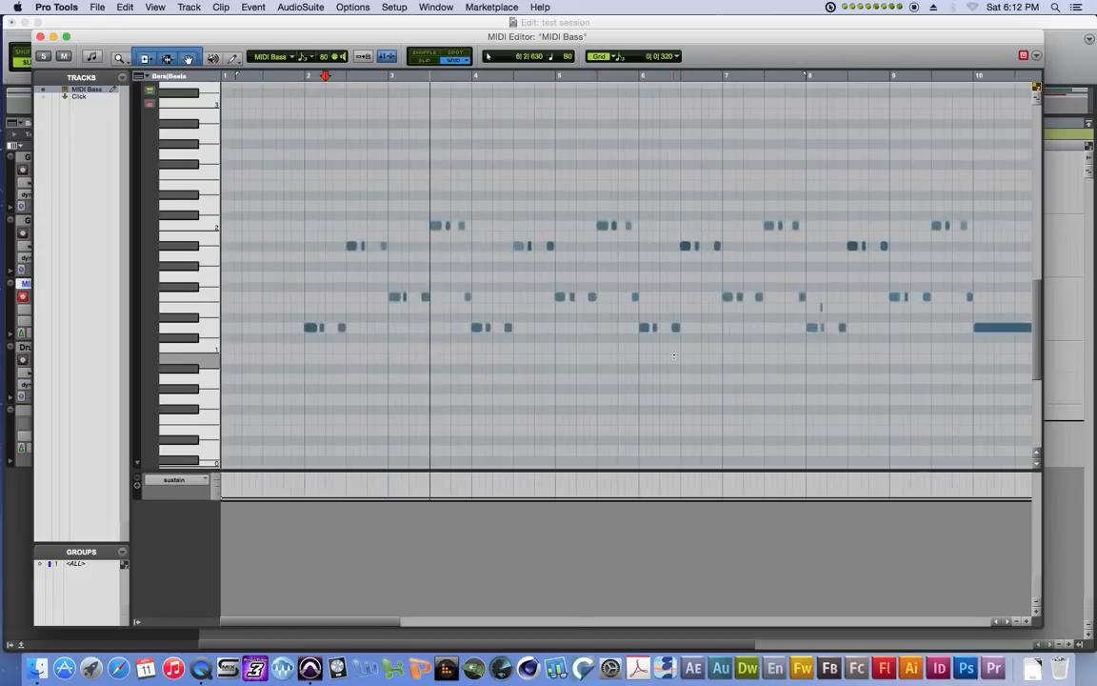
pyautogui.press('super+bracketleft')
pyautogui.click(529, 76)
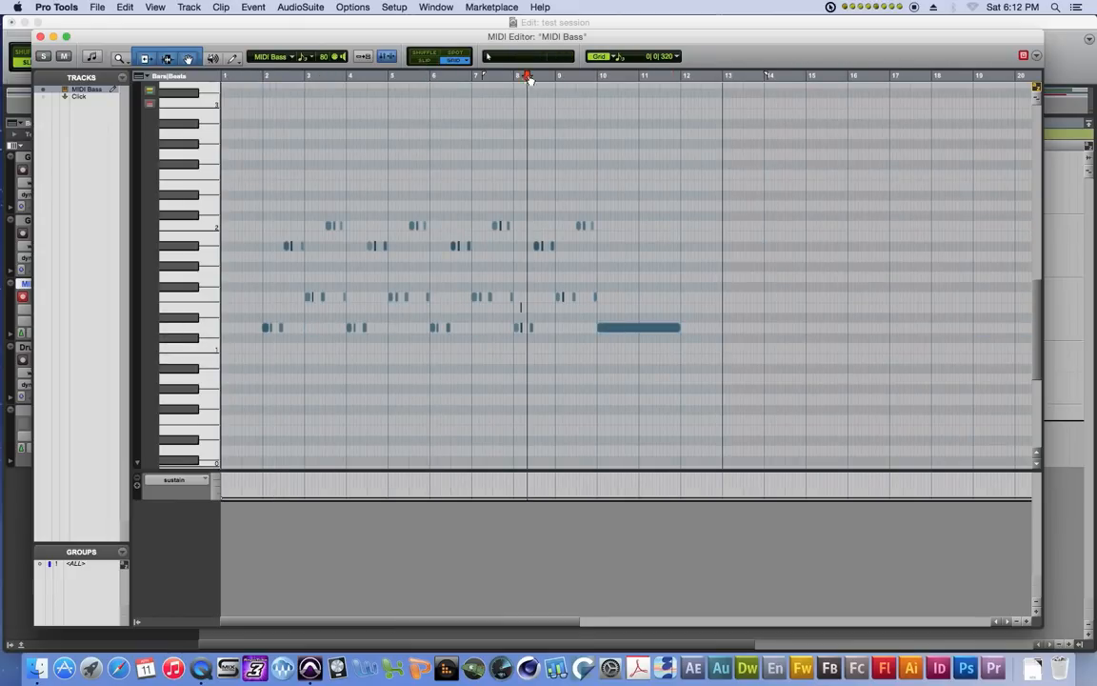
pyautogui.press('super+bracketright')
pyautogui.press('super+bracketright')
pyautogui.press('super+bracketright')
pyautogui.press('super+bracketright')
pyautogui.moveTo(478, 250); pyautogui.dragTo(566, 305)
pyautogui.click(565, 228)
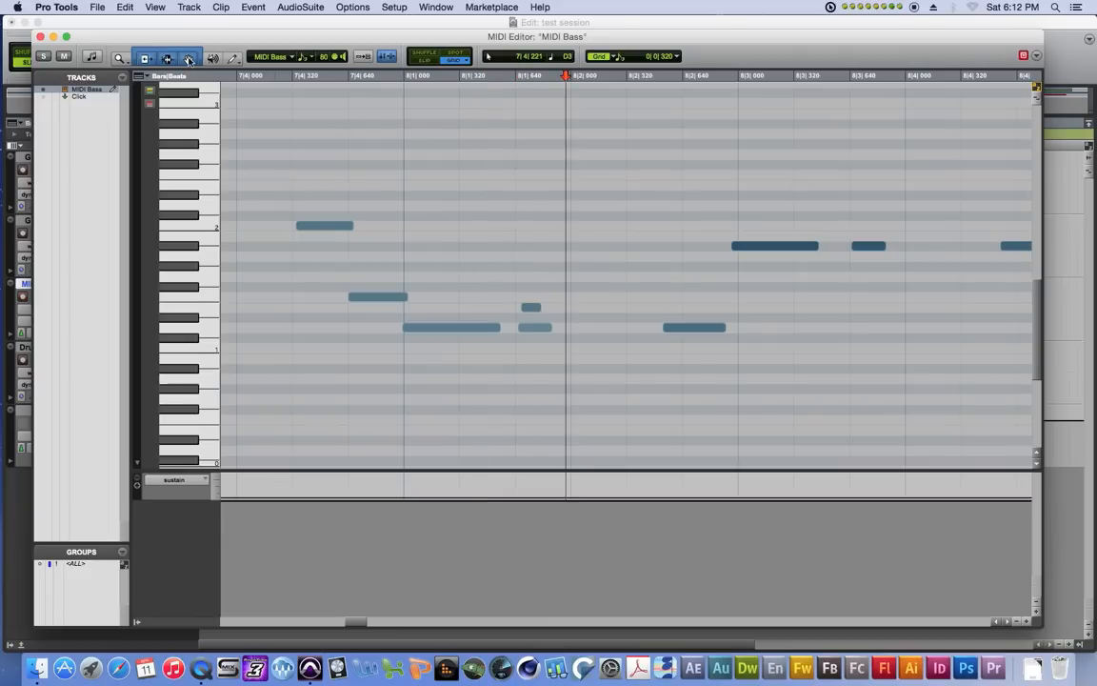
pyautogui.click(190, 59)
pyautogui.moveTo(505, 276); pyautogui.dragTo(567, 318)
pyautogui.press('Delete')
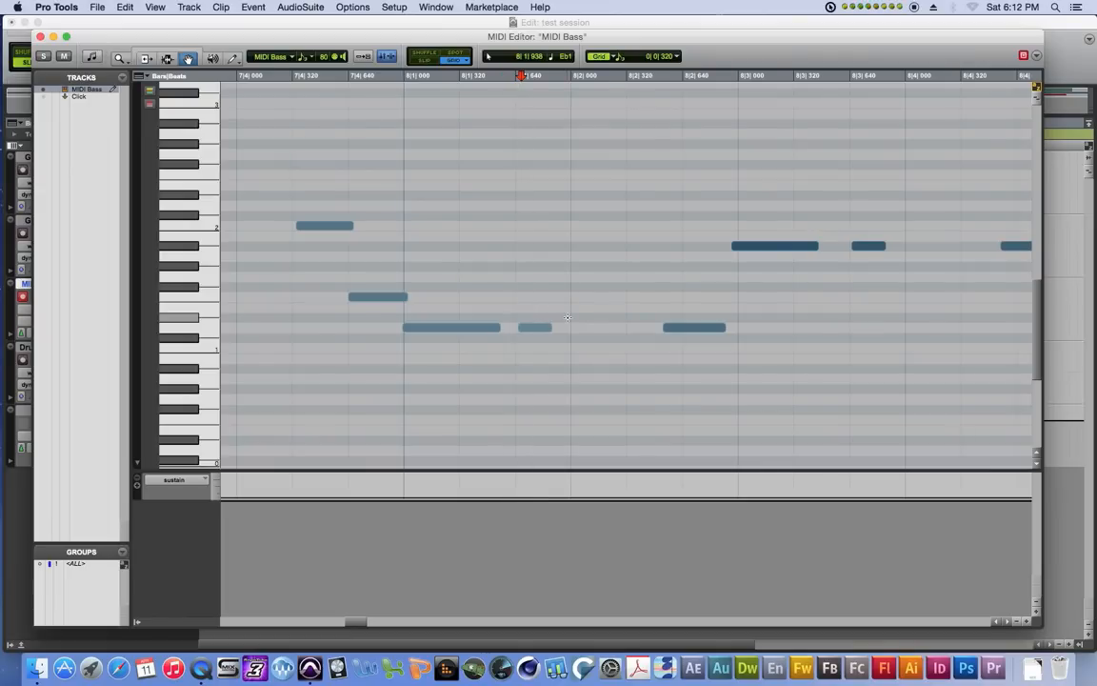
# - Select all the bass notes, open the Quantize event operation, and move its window away from the first notes
pyautogui.press('r')
pyautogui.press('r')
pyautogui.press('r')
pyautogui.press('r')
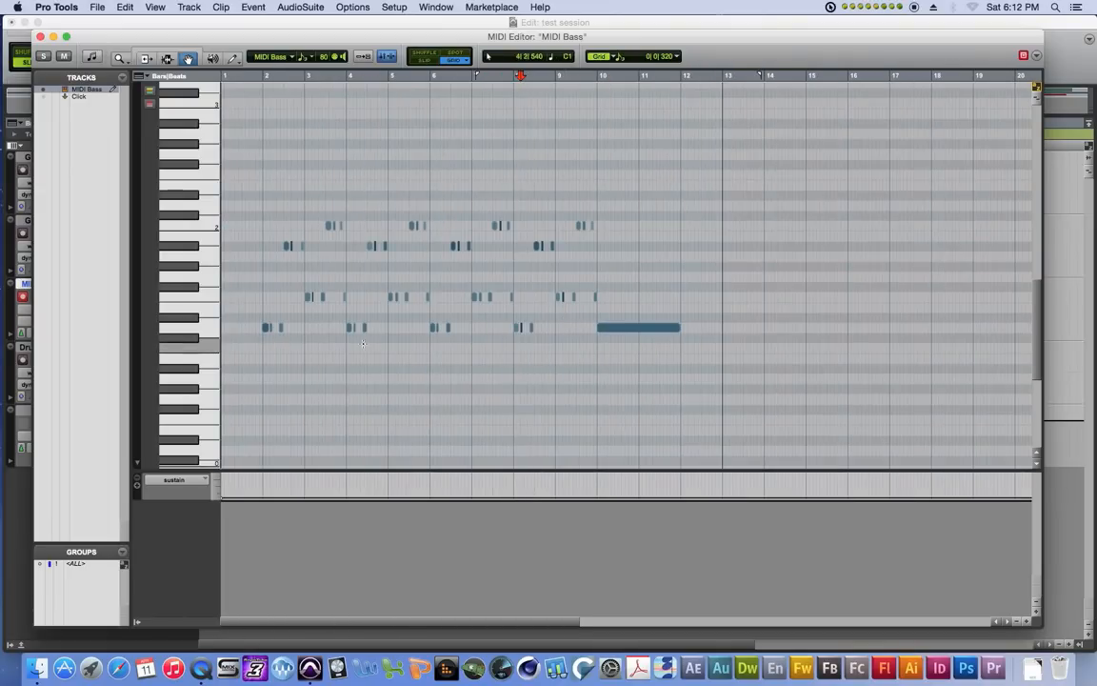
pyautogui.press('super+a')
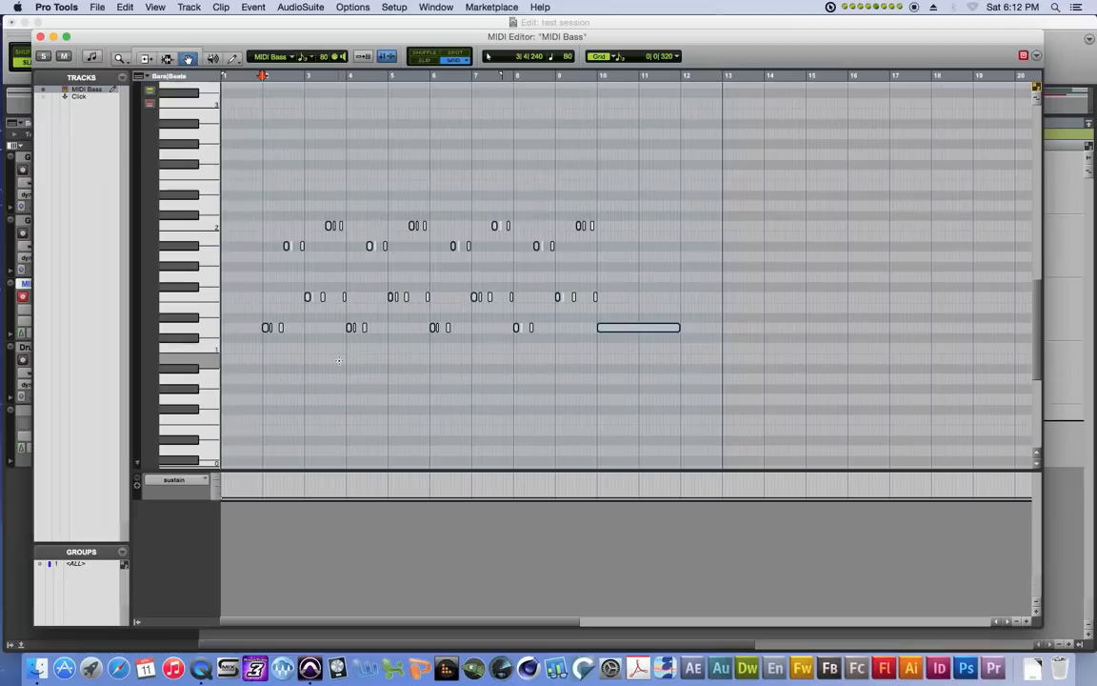
pyautogui.click(255, 7)
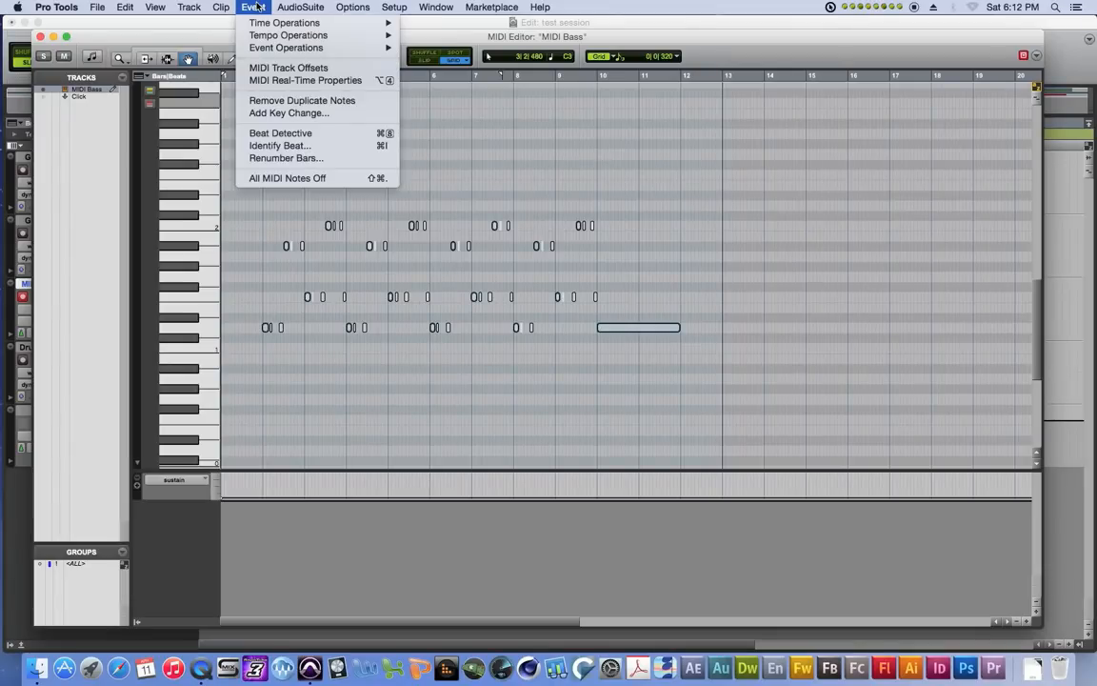
pyautogui.moveTo(264, 50)
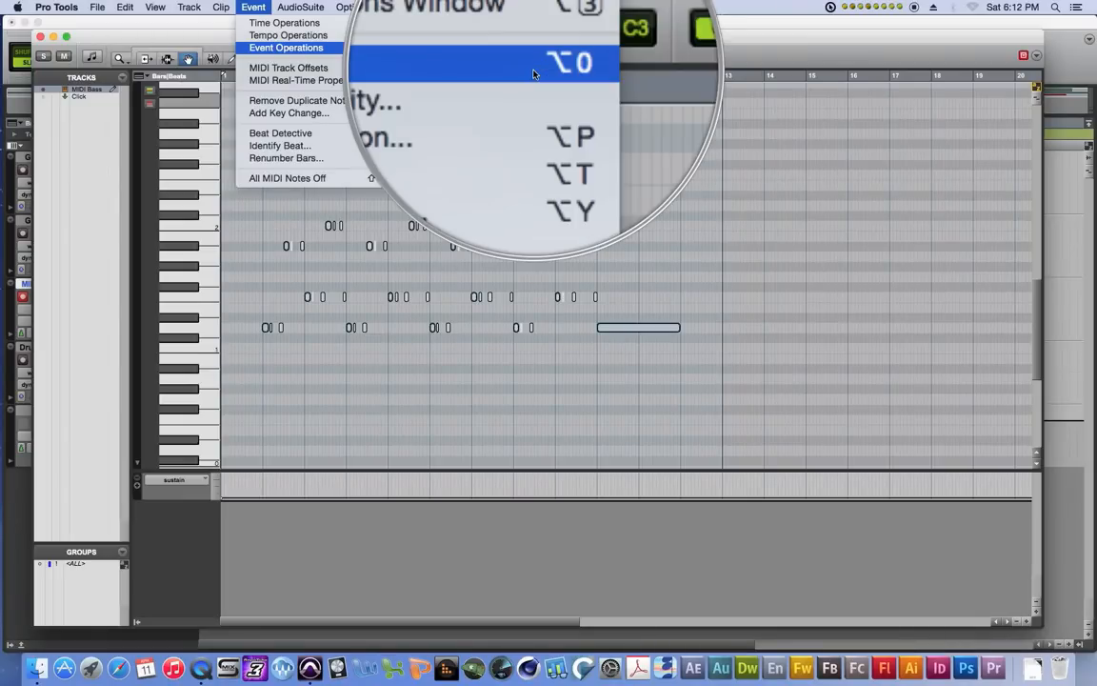
pyautogui.click(539, 67)
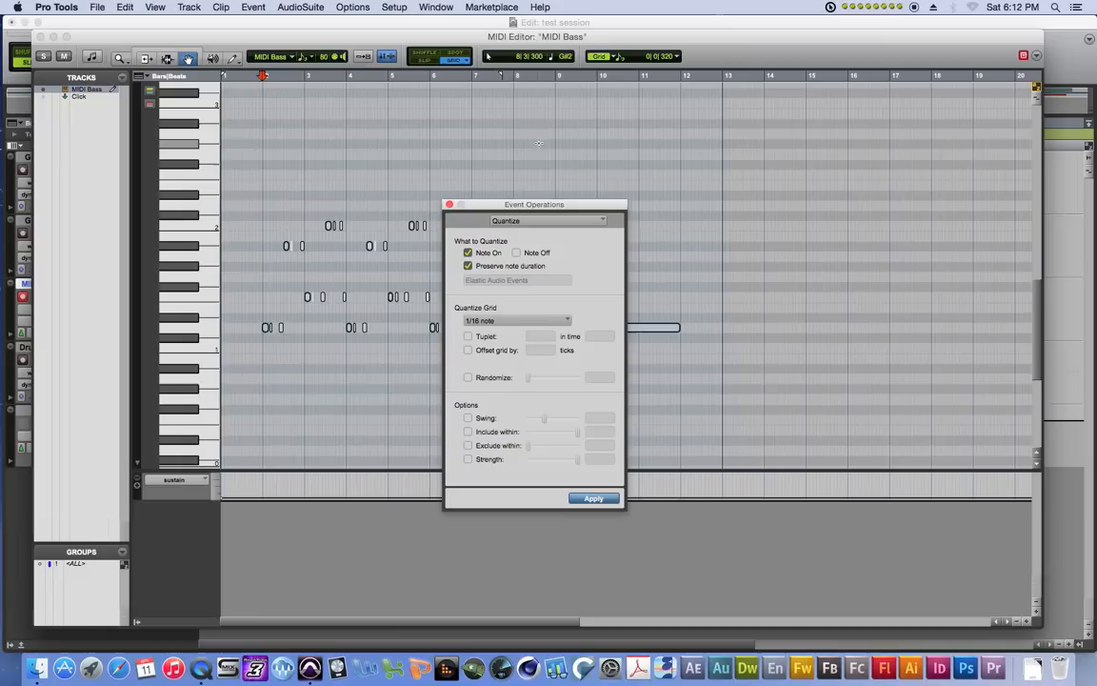
pyautogui.moveTo(538, 205); pyautogui.dragTo(662, 97)
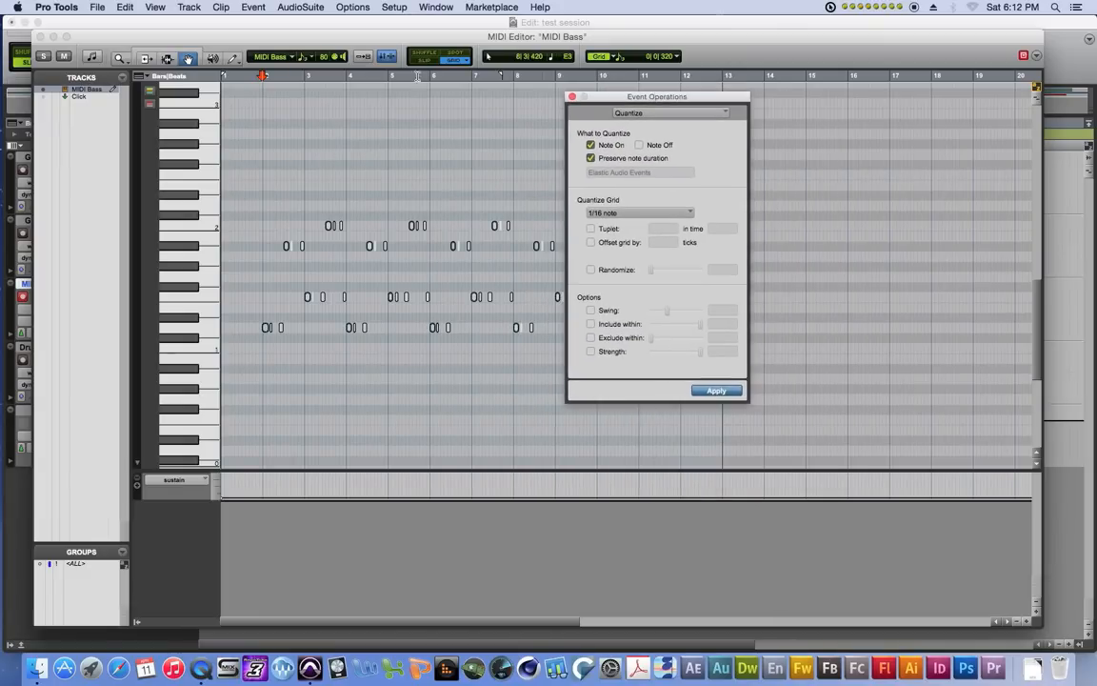
# - Reselect all the bass notes and move the Event Operations window clear of the notes in bars 2 and 3
pyautogui.click(295, 76)
pyautogui.press('t')
pyautogui.press('t')
pyautogui.press('t')
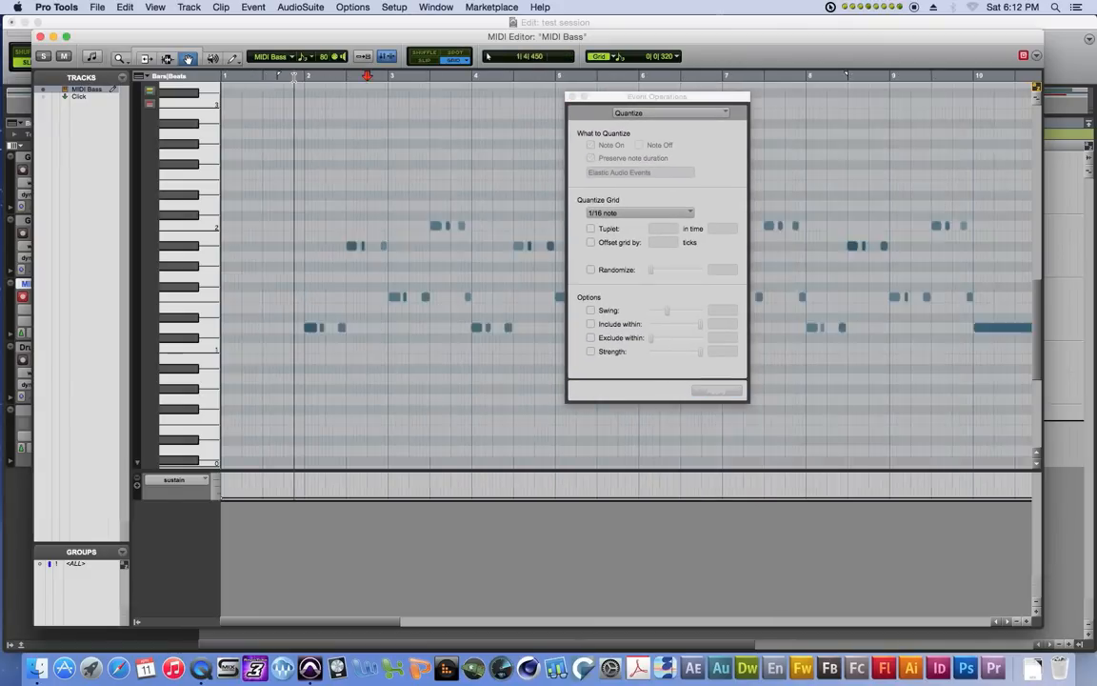
pyautogui.press('super+a')
pyautogui.moveTo(673, 98); pyautogui.dragTo(279, 92)
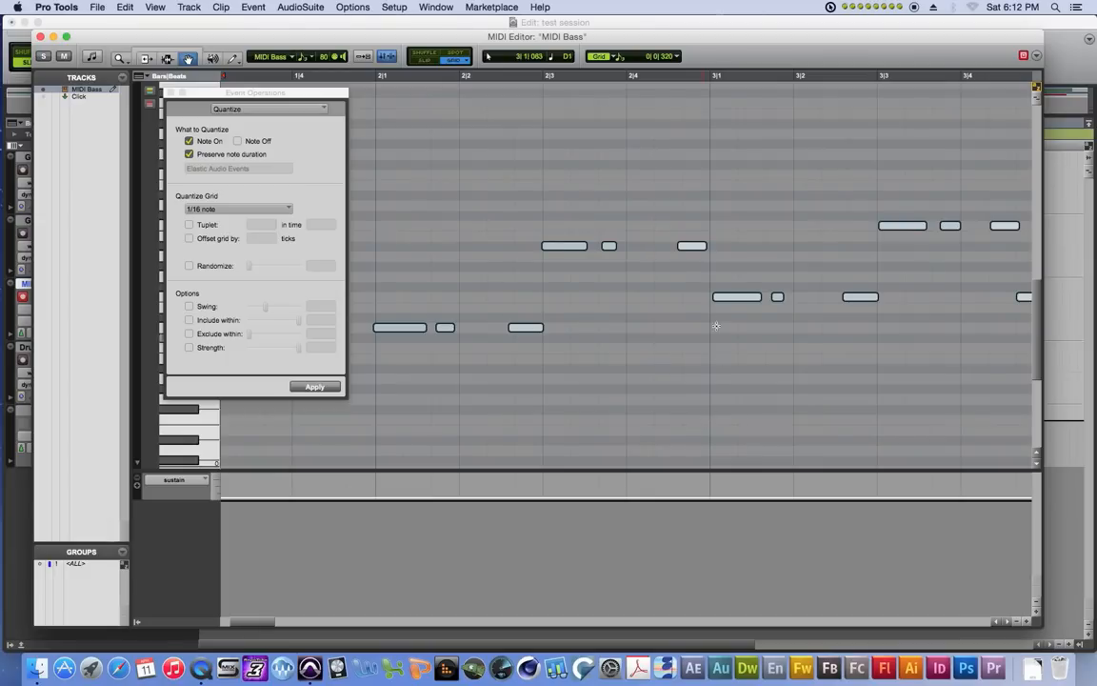
# - Quantize the selected bass notes to a 1/8 note triplet grid
pyautogui.click(221, 210)
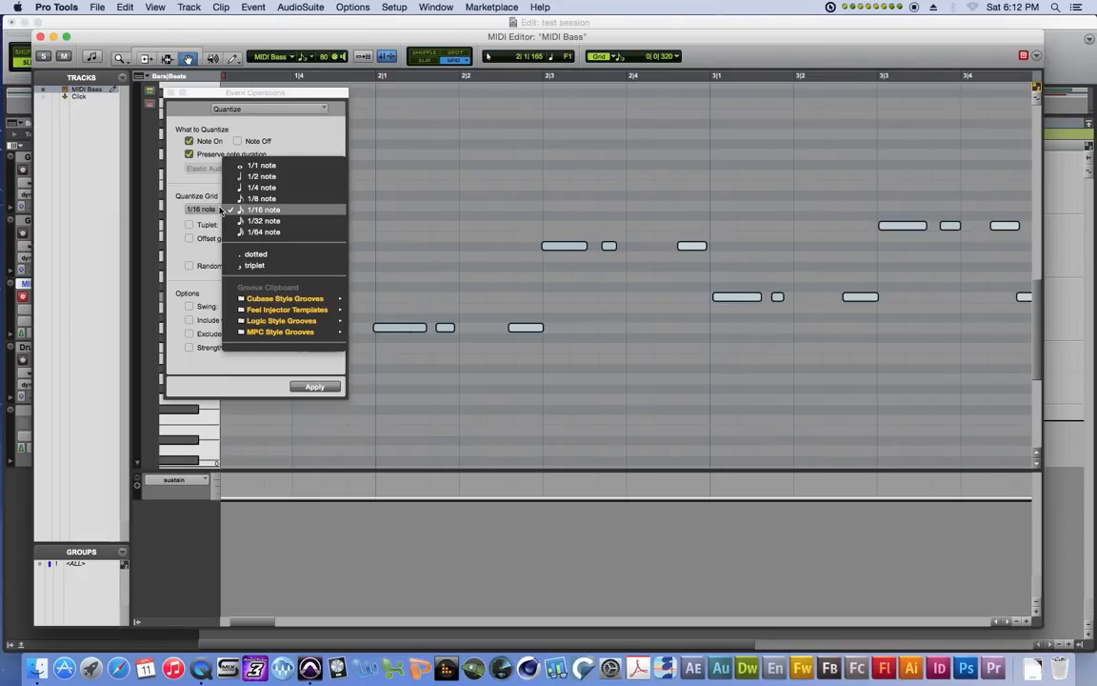
pyautogui.click(260, 199)
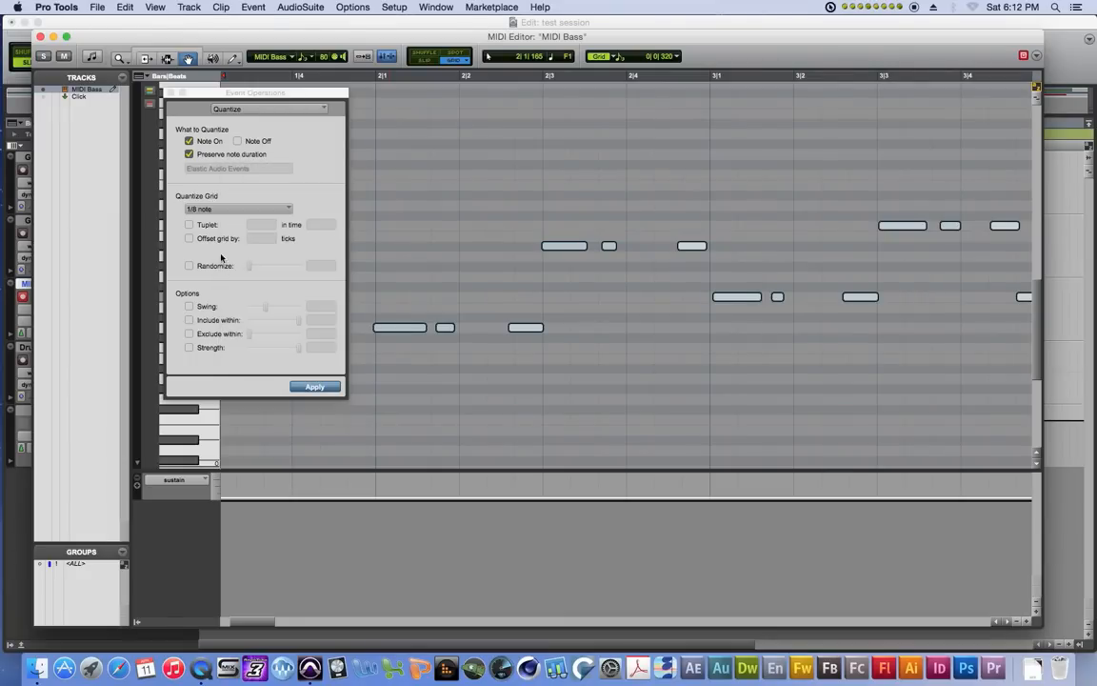
pyautogui.click(240, 209)
pyautogui.click(286, 238)
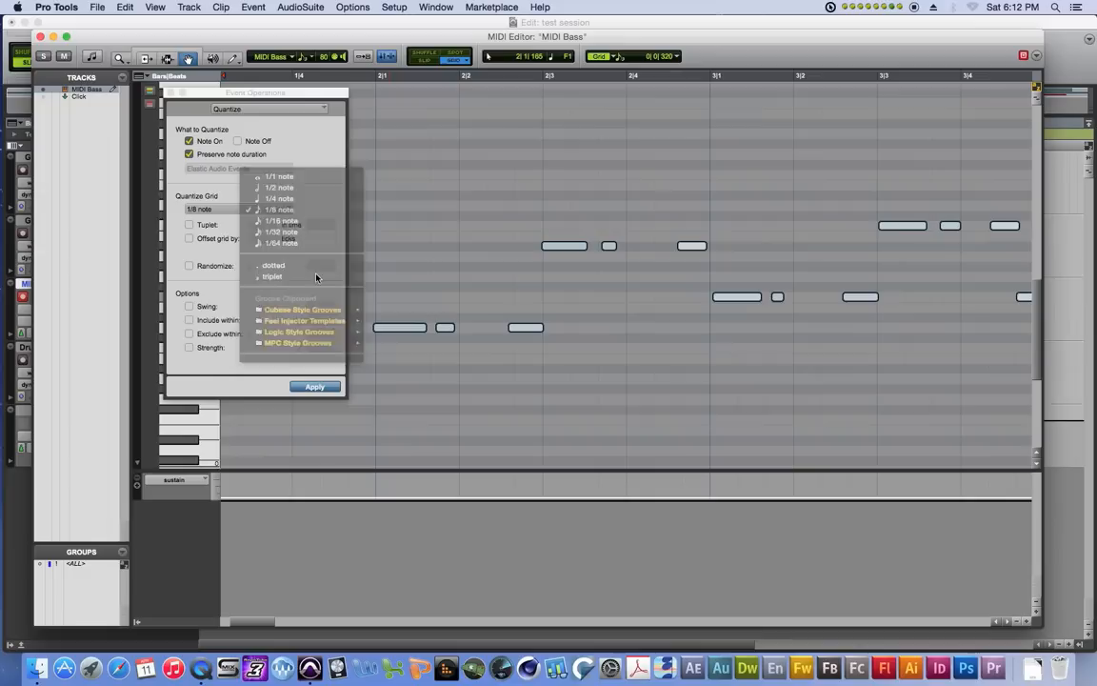
pyautogui.click(324, 389)
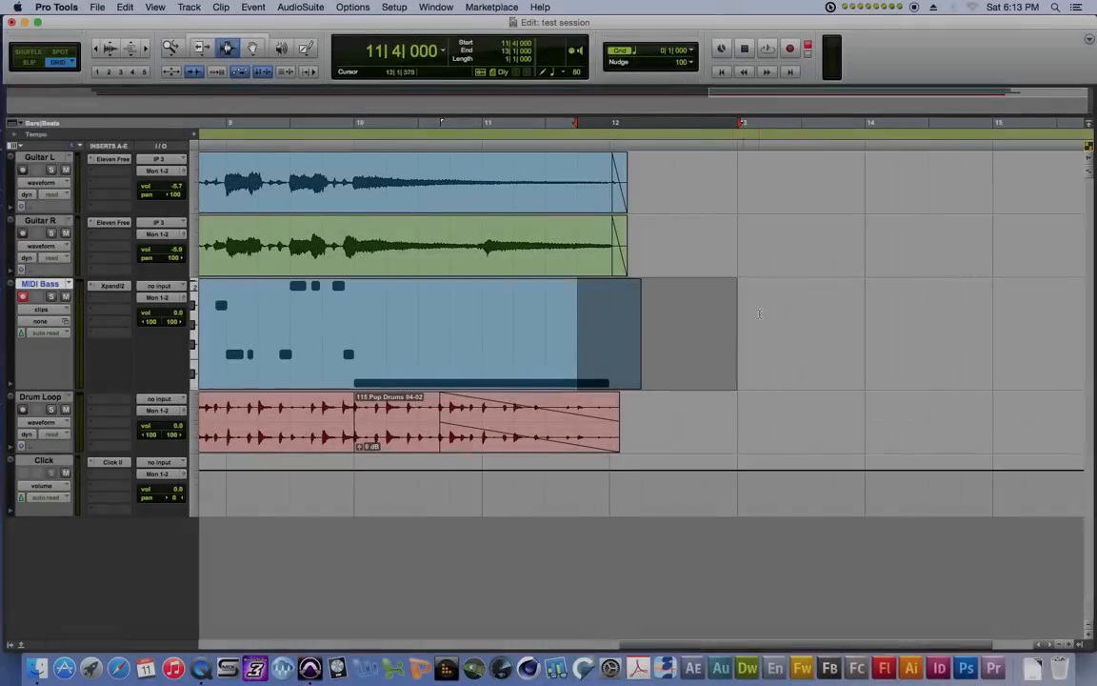
# - Delete the empty tail of the MIDI Bass clip from the start of bar 12 onward
pyautogui.moveTo(575, 316); pyautogui.dragTo(617, 315)
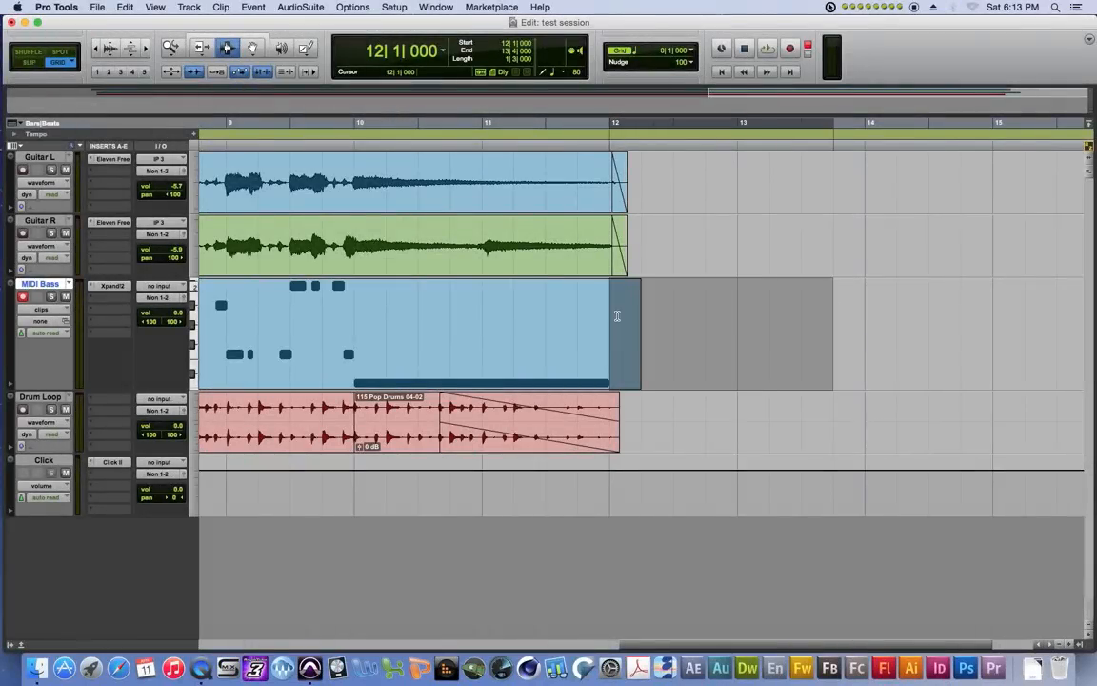
pyautogui.press('Delete')
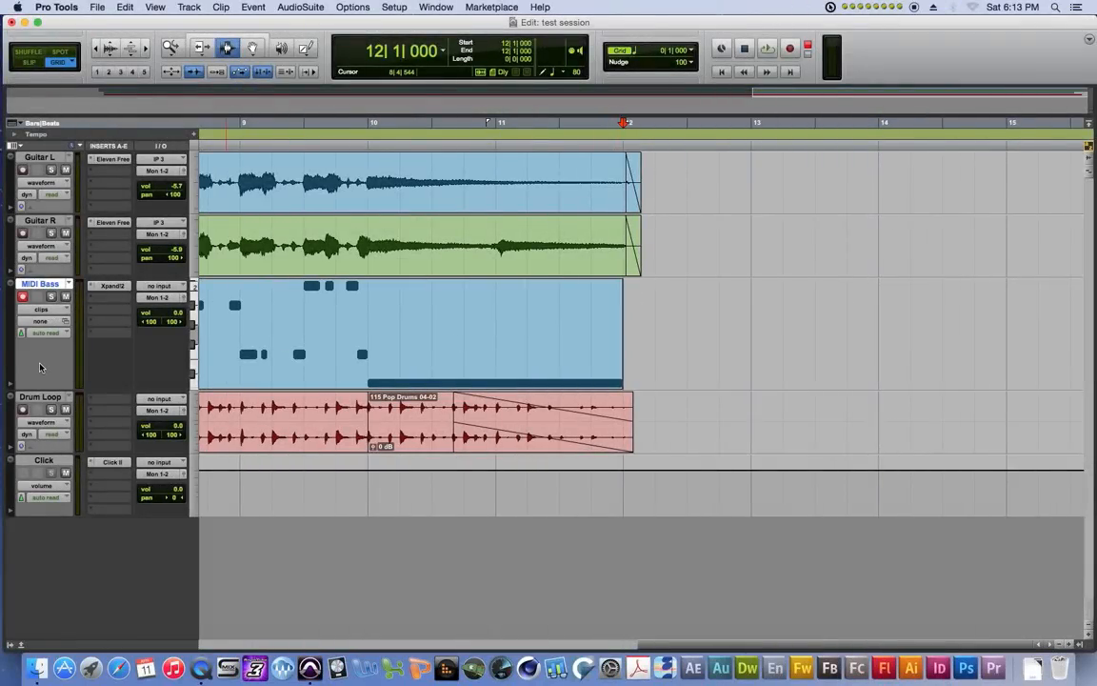
# - Fade the MIDI Bass track's audio volume automation from about bar 10 beat 4 down to silence at bar 12
pyautogui.click(39, 310)
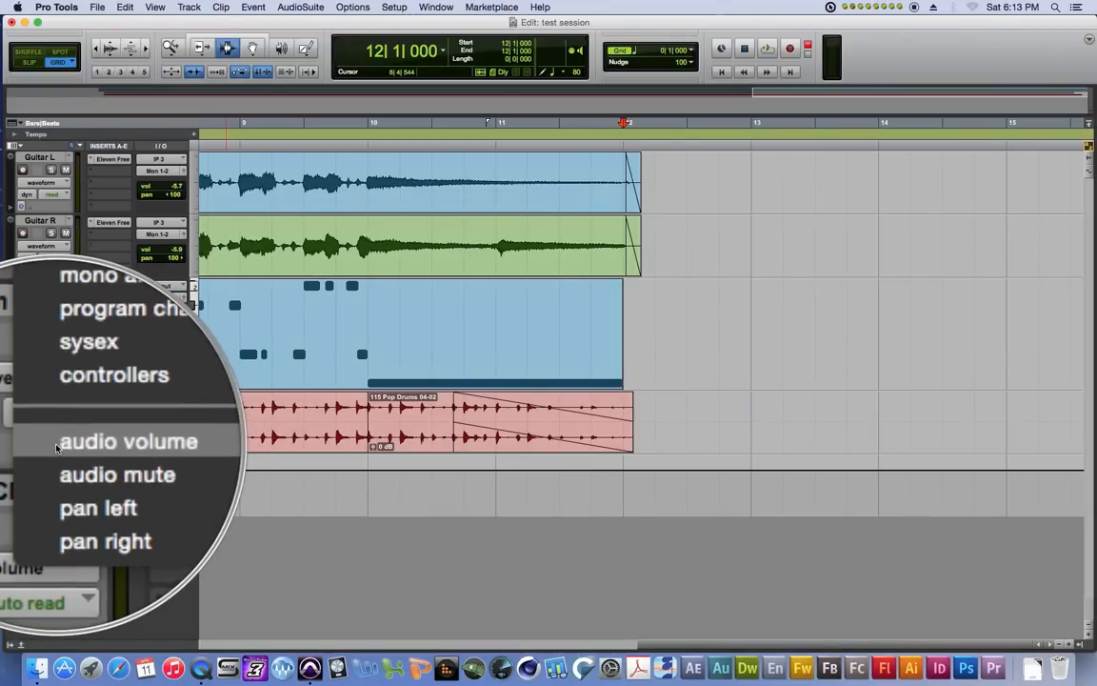
pyautogui.click(59, 444)
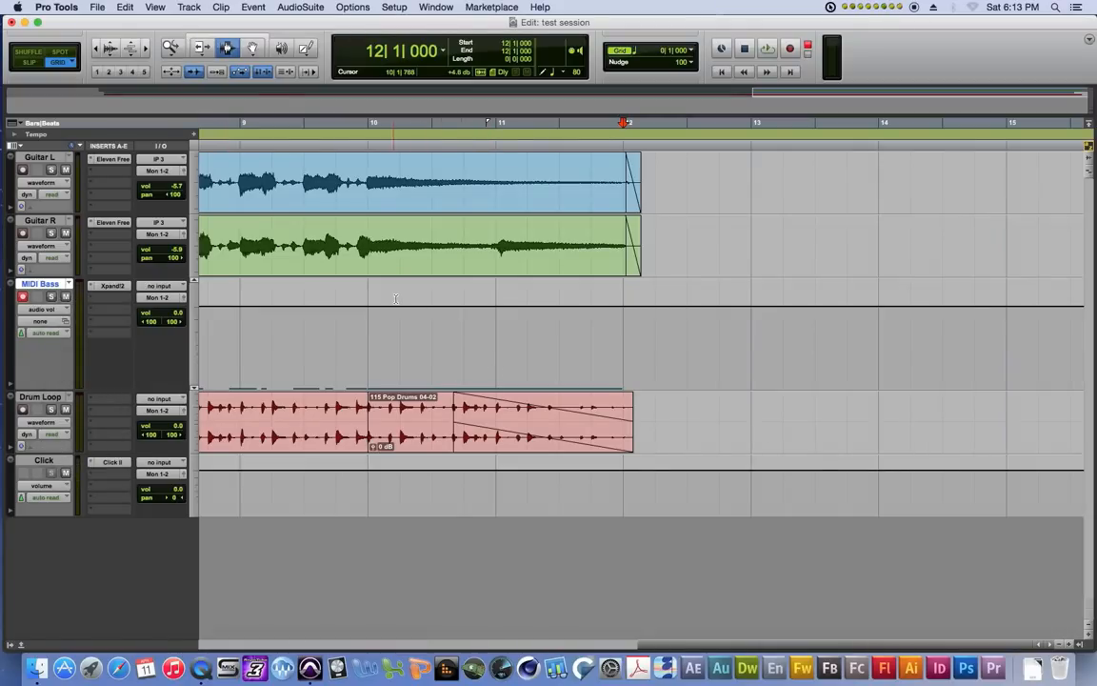
pyautogui.click(254, 49)
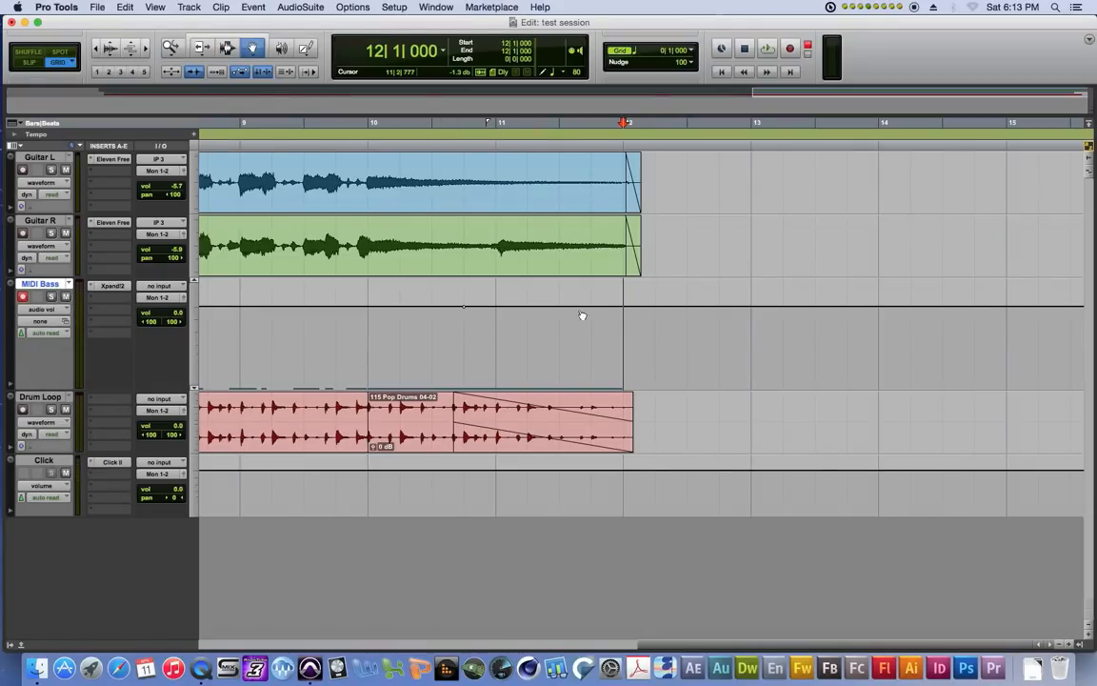
pyautogui.moveTo(625, 308); pyautogui.dragTo(614, 419)
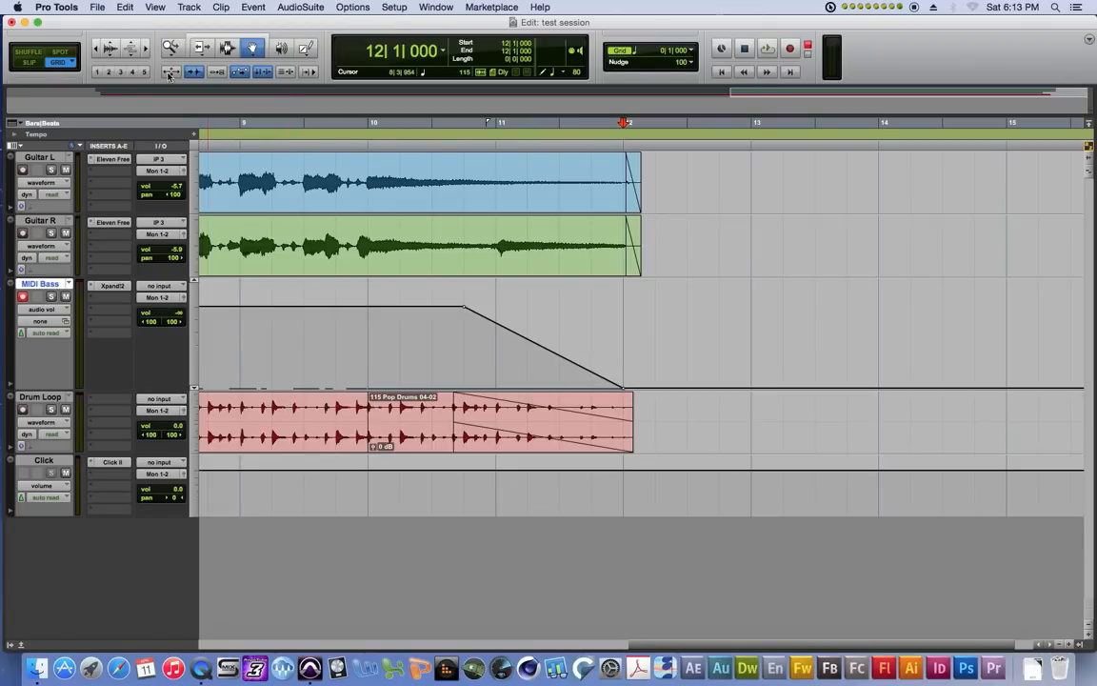
# - Return the MIDI Bass track to clips view and reduce its height to match the guitar tracks
pyautogui.click(234, 47)
pyautogui.click(304, 181)
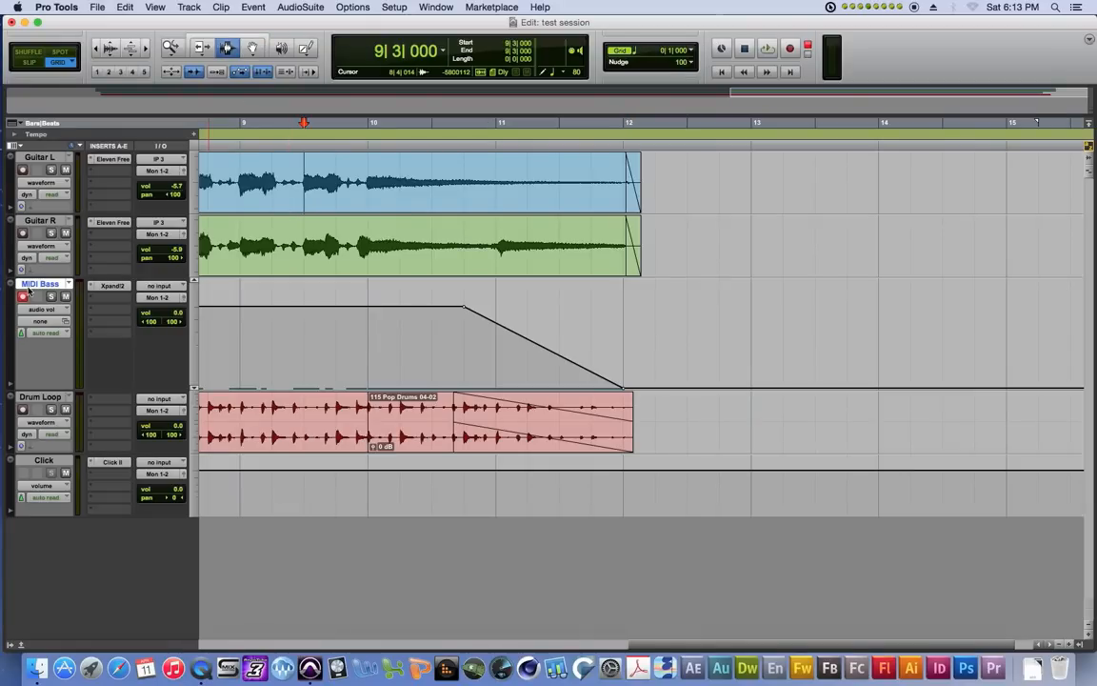
pyautogui.click(59, 314)
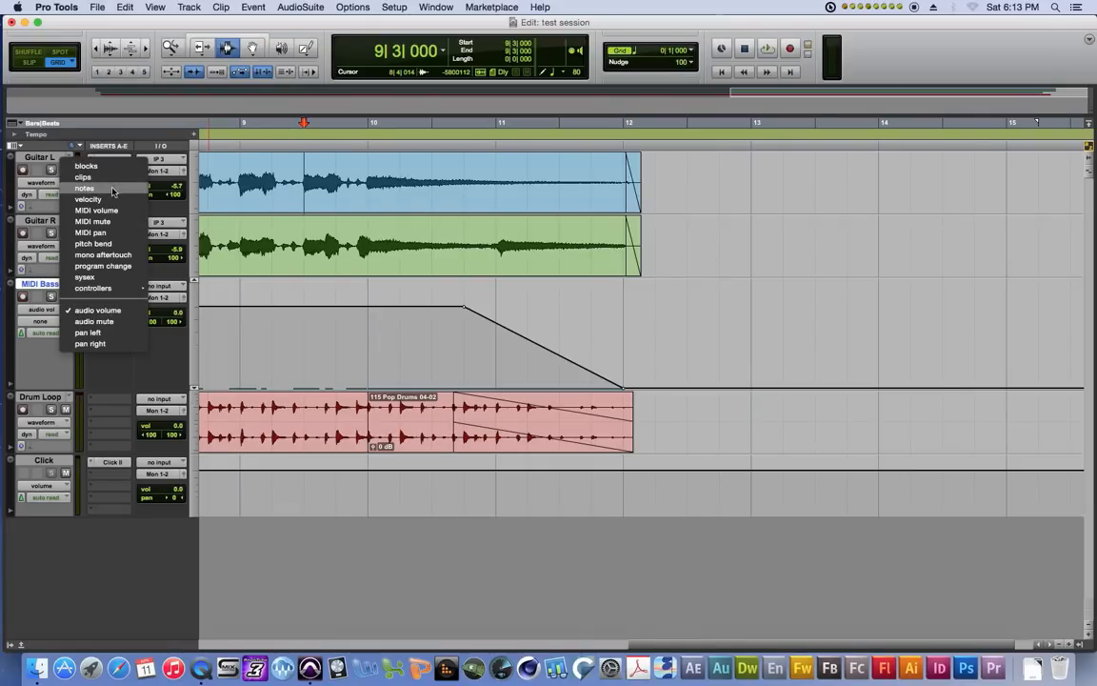
pyautogui.click(100, 160)
pyautogui.moveTo(61, 390); pyautogui.dragTo(116, 303)
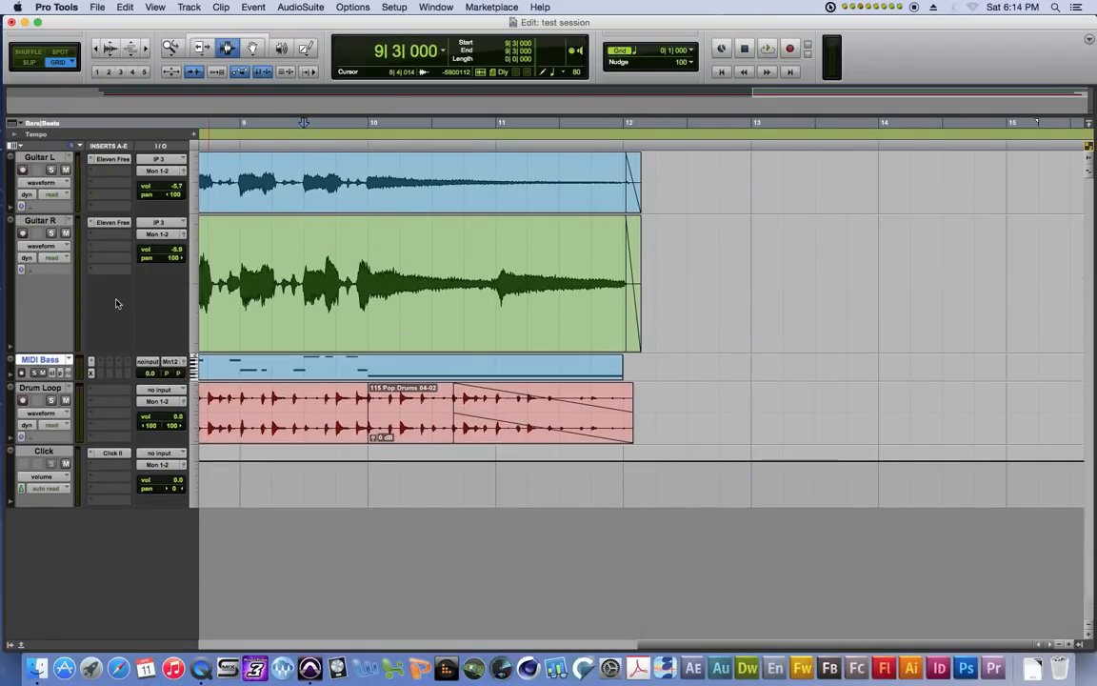
pyautogui.moveTo(111, 211)
pyautogui.mouseDown()
pyautogui.moveTo(112, 256)
pyautogui.moveTo(109, 200)
pyautogui.mouseUp()
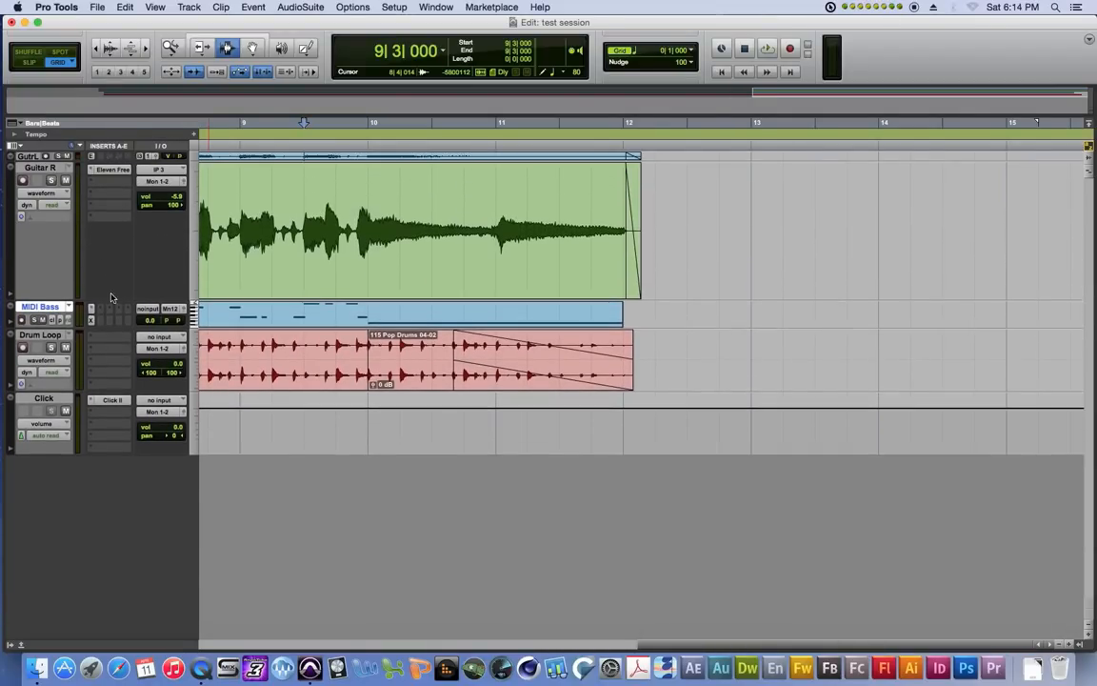
pyautogui.moveTo(110, 299); pyautogui.dragTo(110, 302)
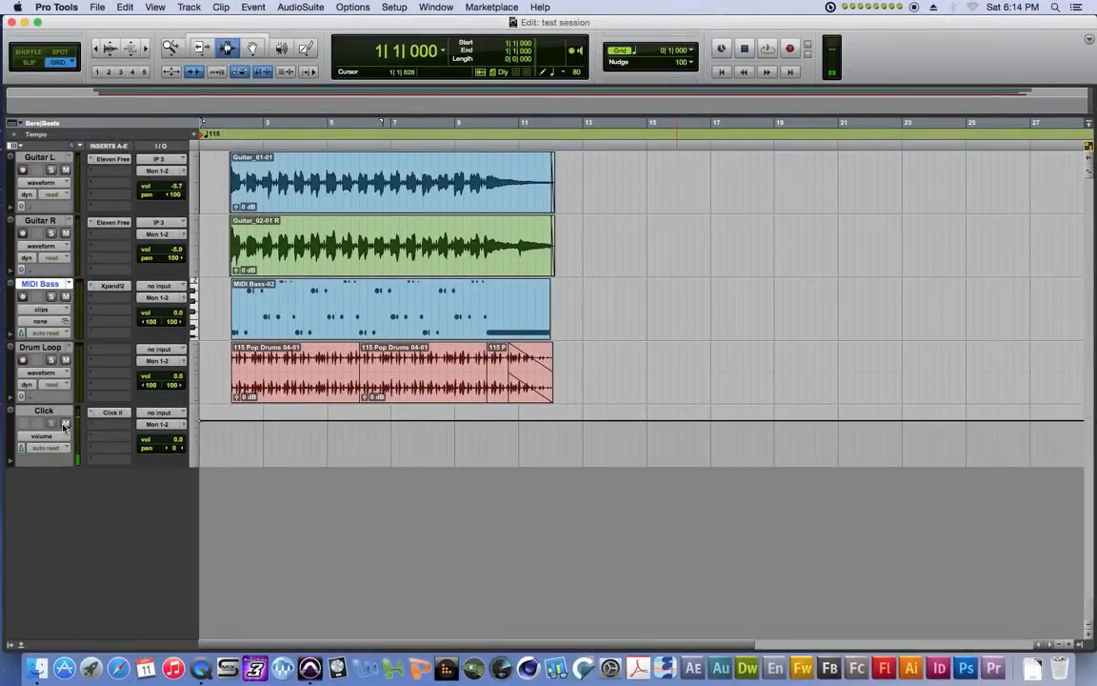
# - Mute the Click track and play the session from bar 1 through the ending
pyautogui.press('space')
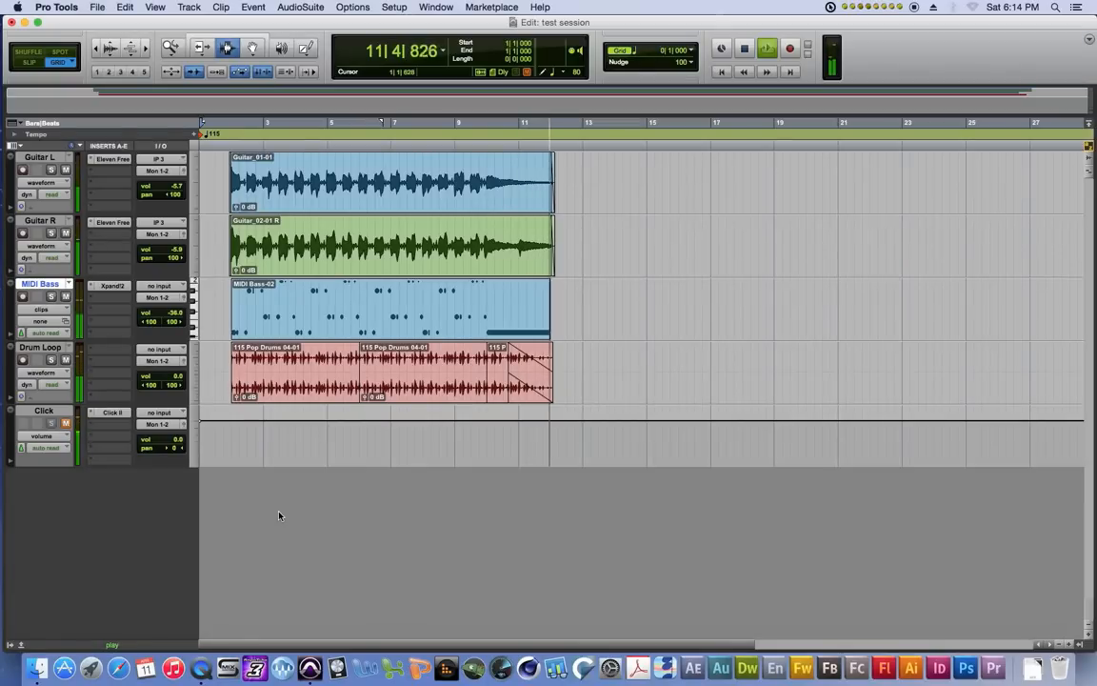
pyautogui.press('space')
# - Lengthen the fade-outs, starting at about bar 10 beat 3 on both guitars and about bar 10 beat 2 on the Drum Loop
pyautogui.moveTo(653, 186); pyautogui.dragTo(518, 252)
pyautogui.press('f')
pyautogui.moveTo(614, 374); pyautogui.dragTo(496, 378)
pyautogui.press('f')
pyautogui.click(697, 354)
pyautogui.moveTo(624, 188); pyautogui.dragTo(504, 252)
pyautogui.press('f')
pyautogui.click(670, 250)
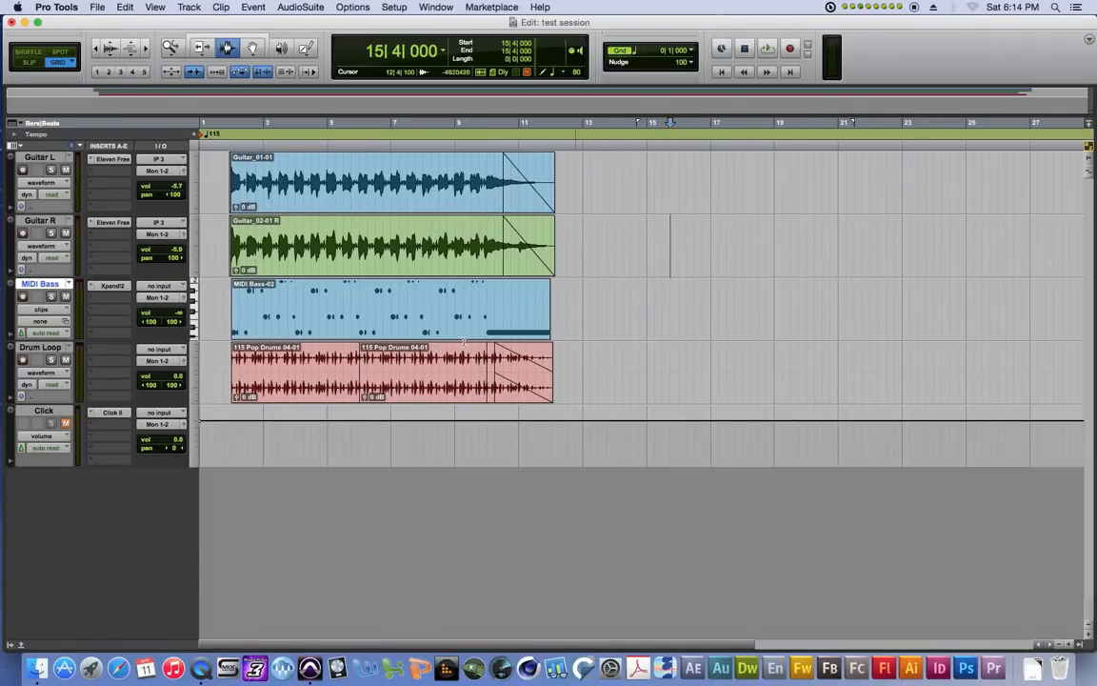
# - Clear the trial selection of the clips and switch the edit mode from Grid to Slip
pyautogui.moveTo(208, 164); pyautogui.dragTo(562, 374)
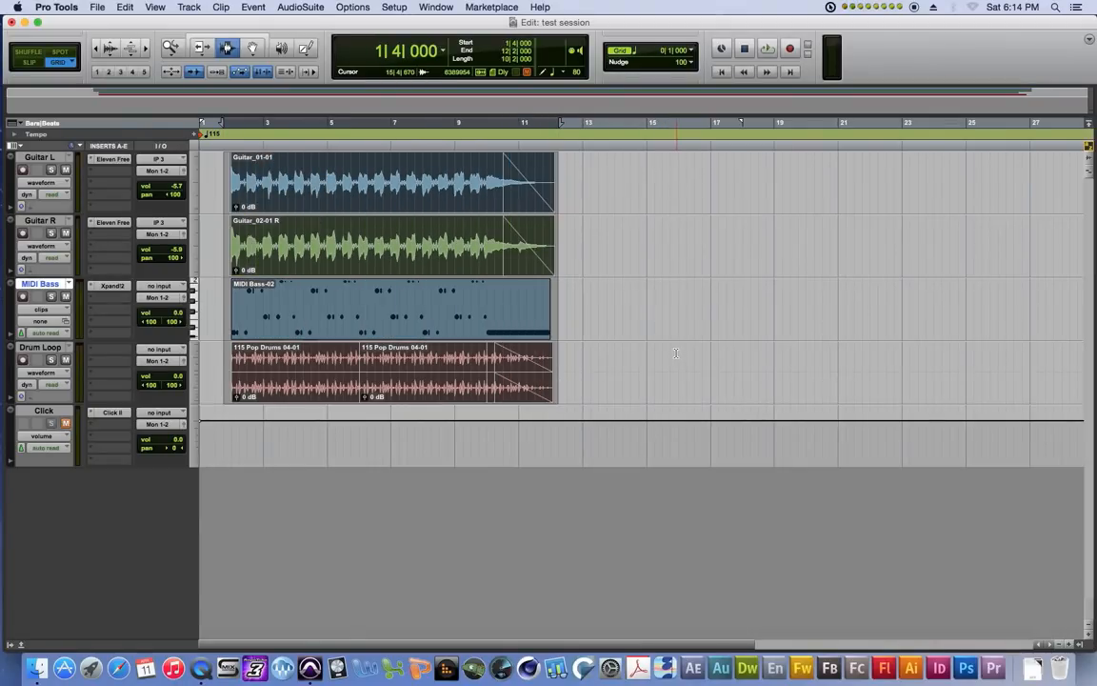
pyautogui.click(676, 353)
pyautogui.click(31, 63)
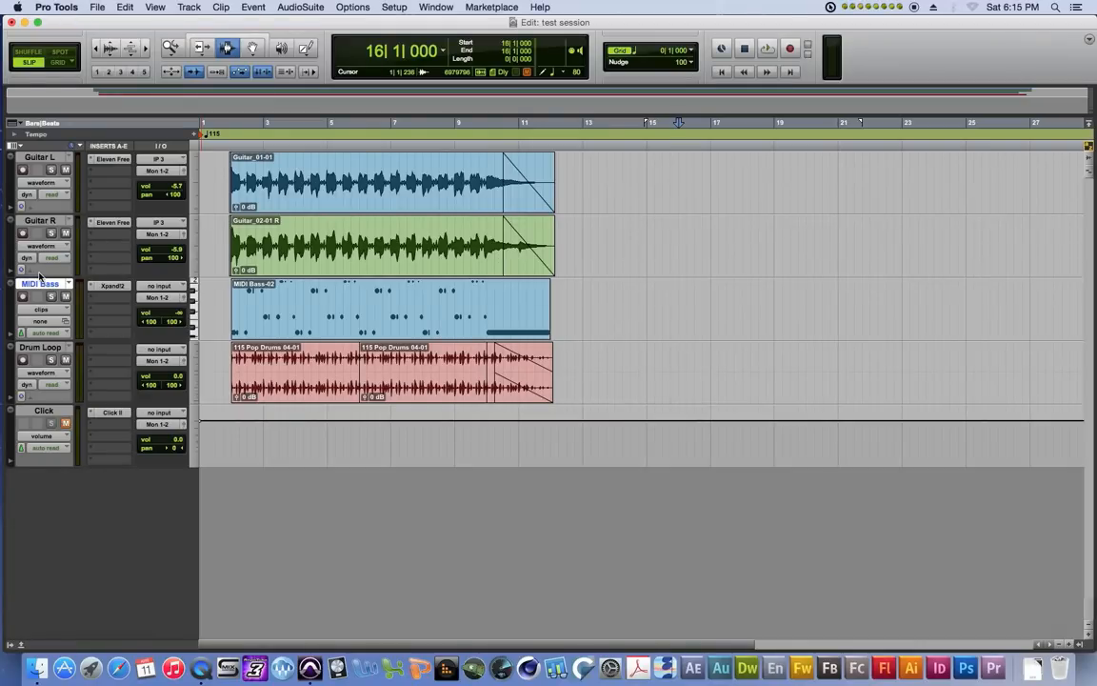
pyautogui.press('t')
pyautogui.press('r')
pyautogui.press('r')
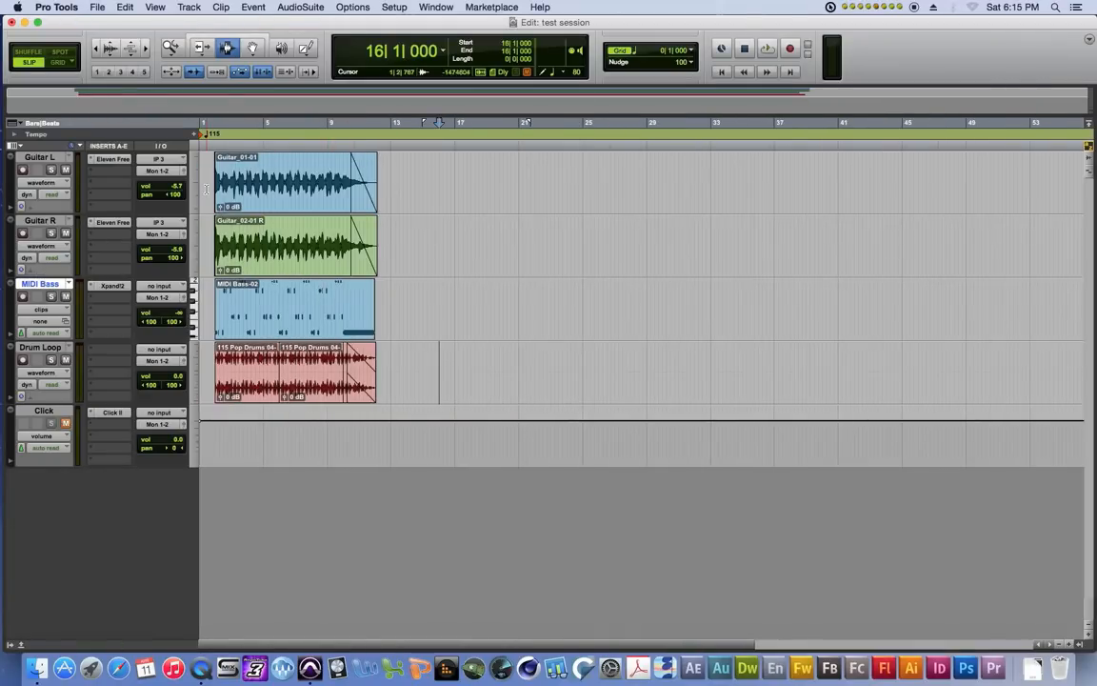
# - Select the whole song on all tracks, from 1|4|378 just before the clips to 12|1|939 just past the fade-outs
pyautogui.click(205, 190)
pyautogui.press('t')
pyautogui.press('t')
pyautogui.press('t')
pyautogui.press('r')
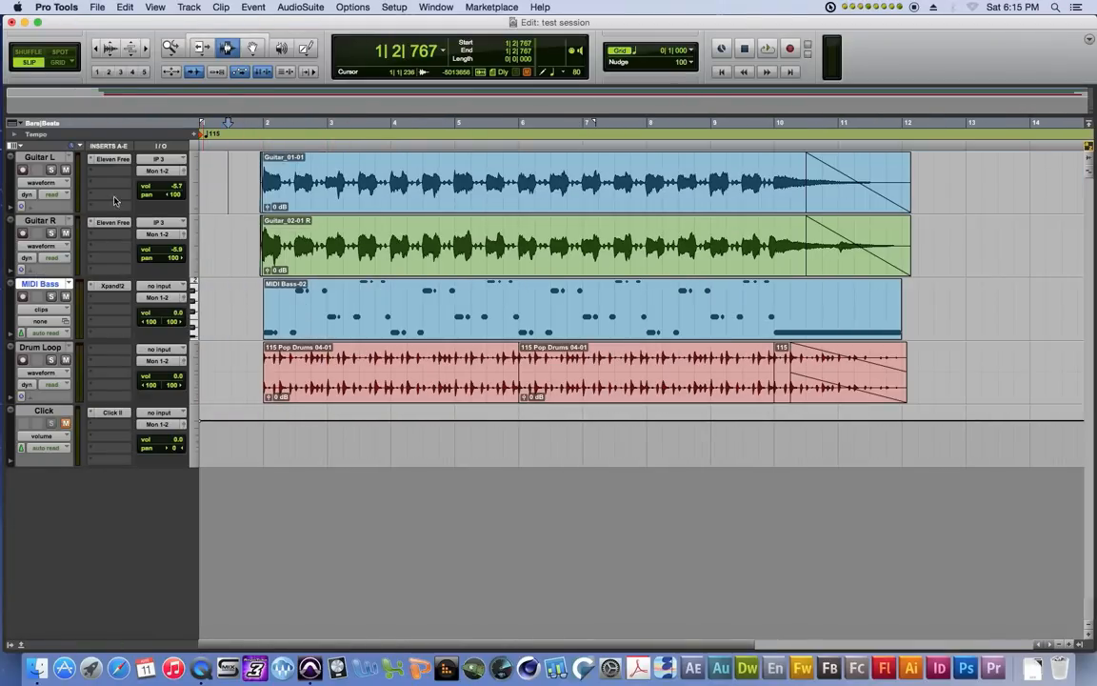
pyautogui.moveTo(254, 174); pyautogui.dragTo(920, 561)
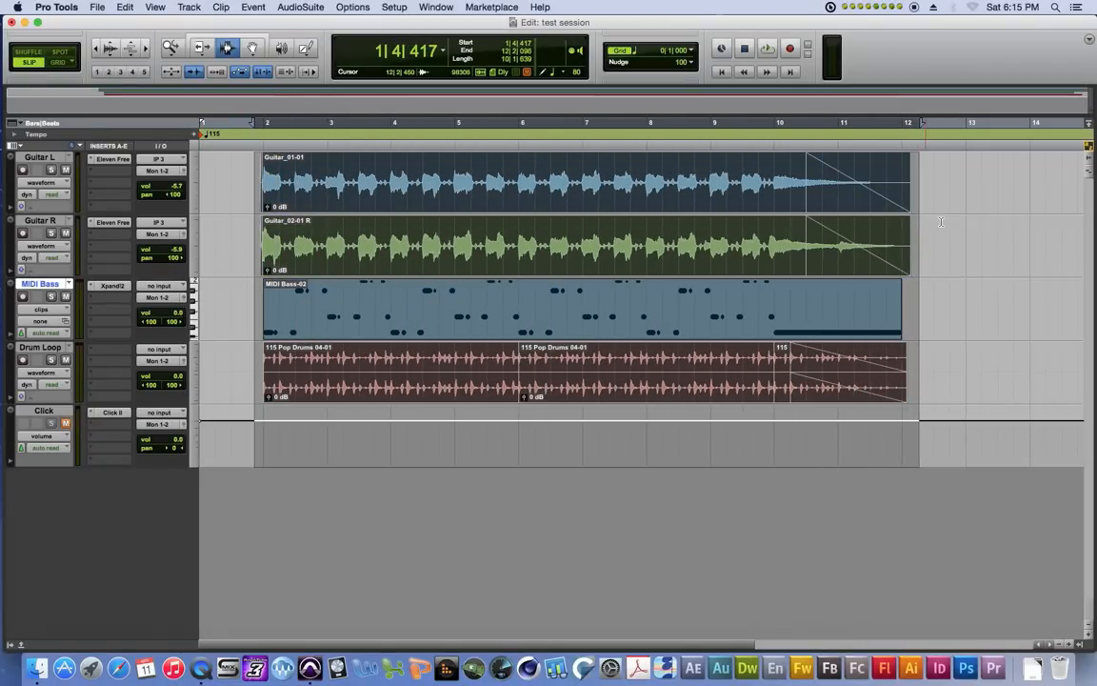
pyautogui.click(941, 222)
pyautogui.moveTo(911, 181); pyautogui.dragTo(842, 448)
pyautogui.click(230, 171)
pyautogui.moveTo(842, 683); pyautogui.dragTo(917, 683)
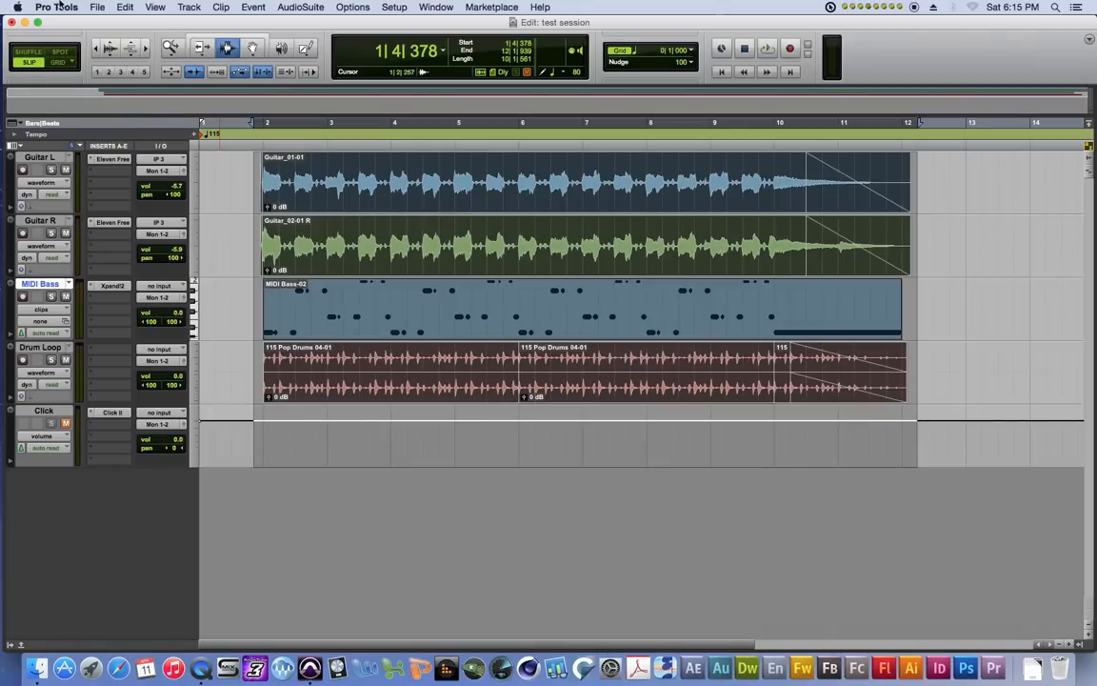
# - Start a bounce to disk of the selected range and move its dialog over the lower part of the tracks
pyautogui.click(97, 6)
pyautogui.moveTo(119, 176)
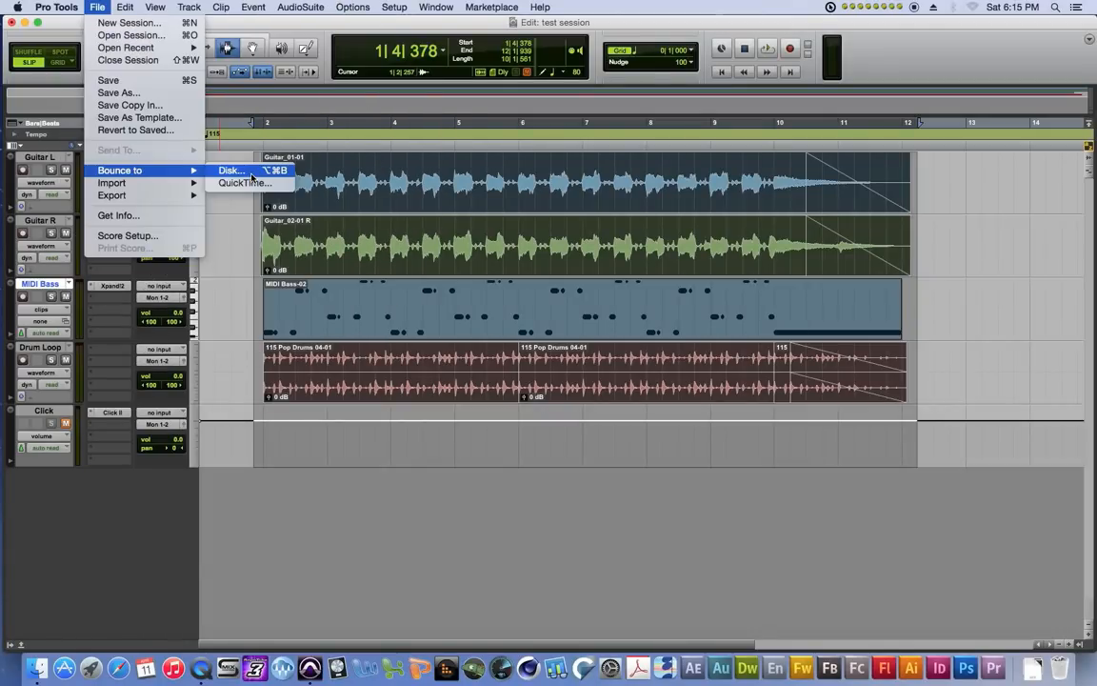
pyautogui.click(251, 177)
pyautogui.moveTo(571, 142); pyautogui.dragTo(338, 250)
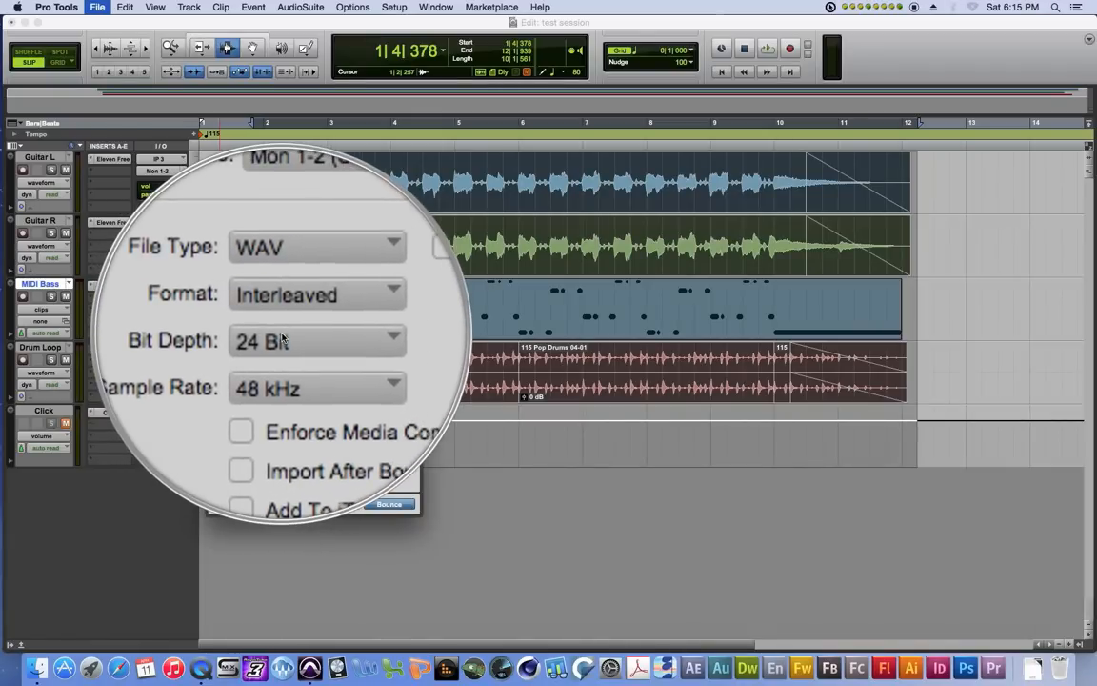
# - Try MP3 as the bounce's file type, return it to WAV, and review the format choices, keeping Interleaved
pyautogui.click(301, 305)
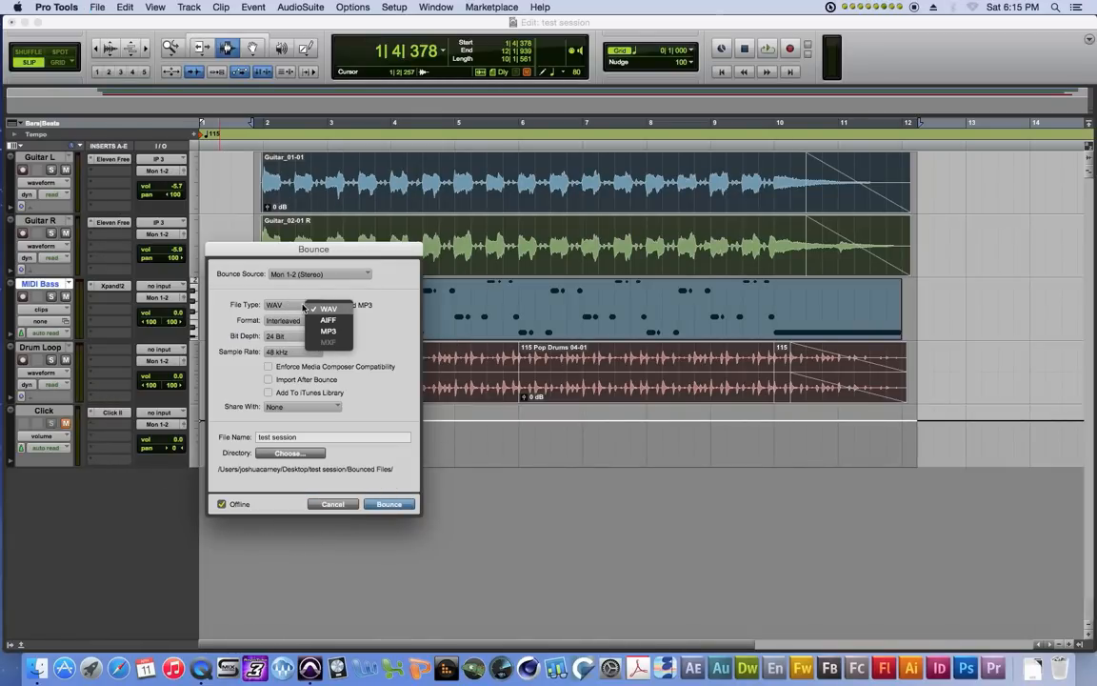
pyautogui.click(328, 331)
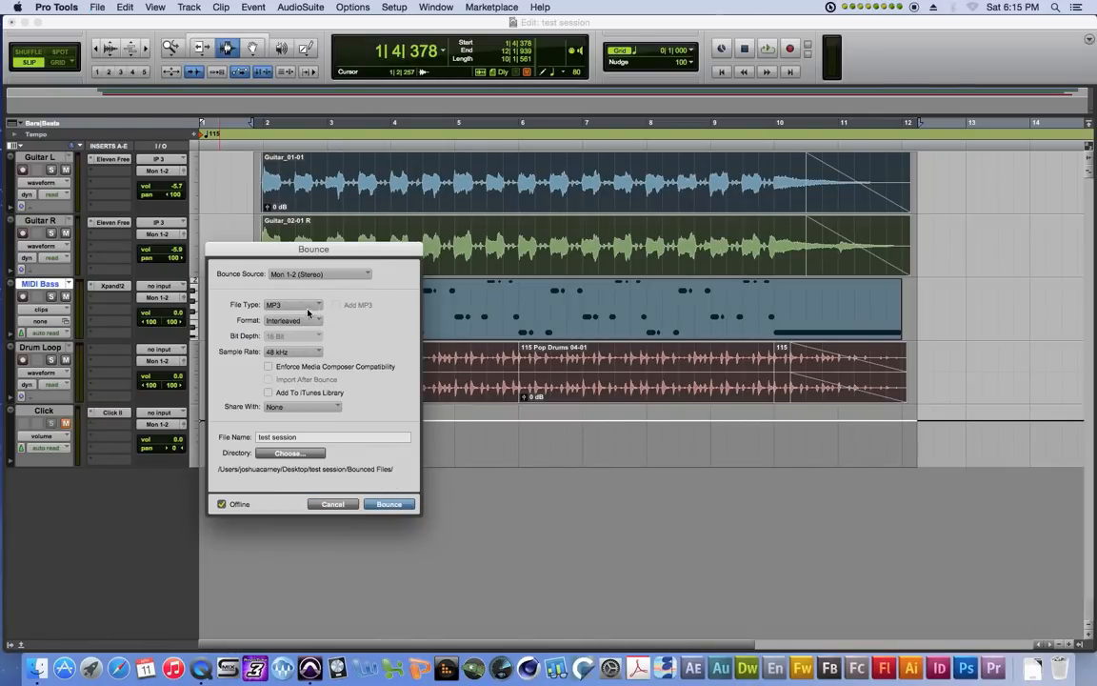
pyautogui.click(308, 308)
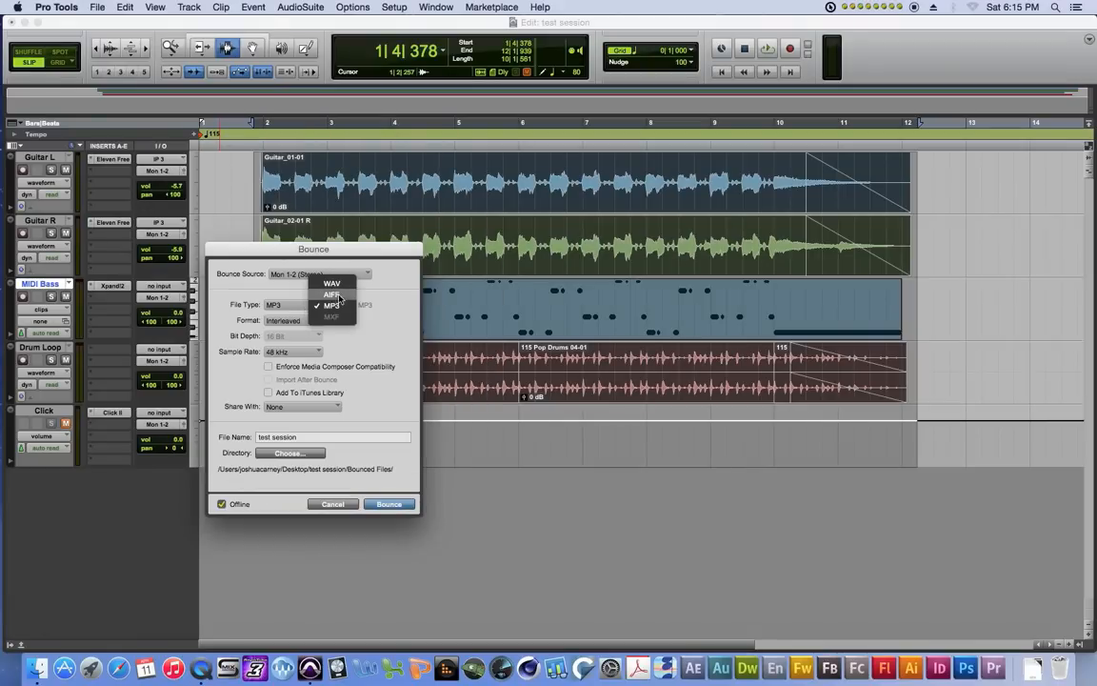
pyautogui.click(333, 284)
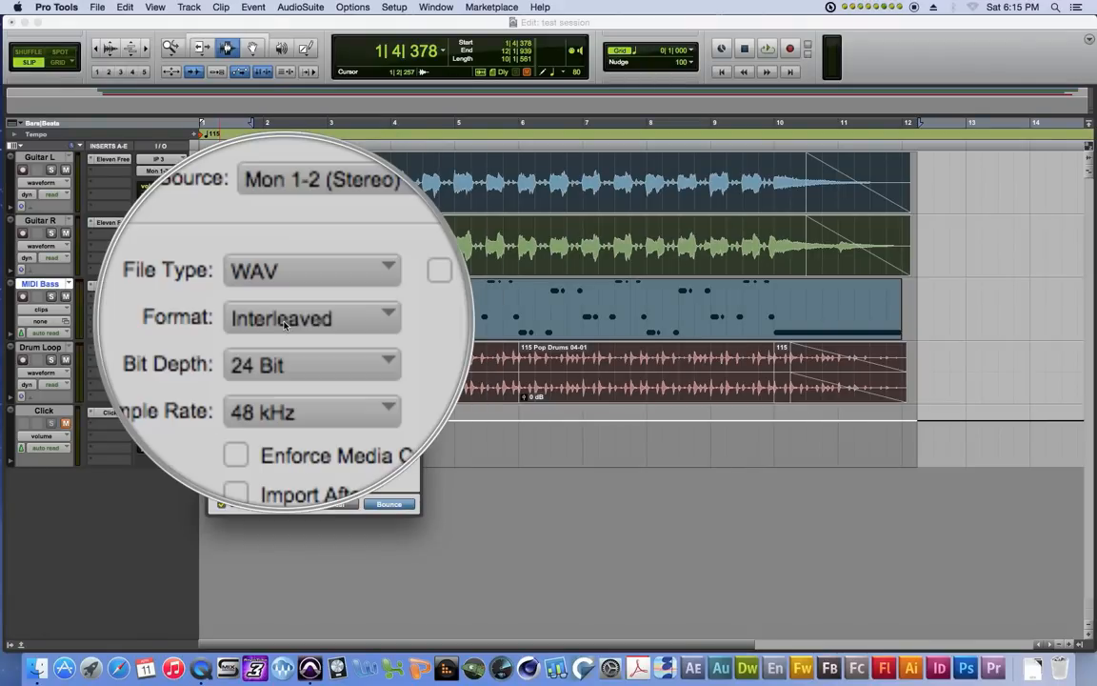
pyautogui.click(288, 324)
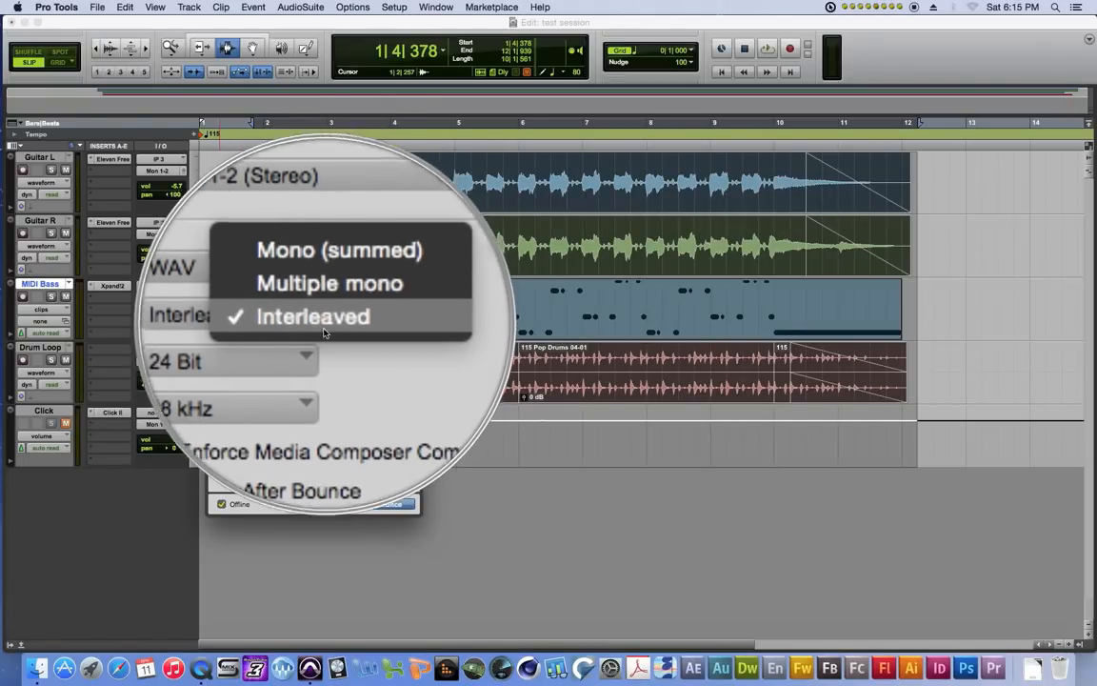
pyautogui.click(293, 287)
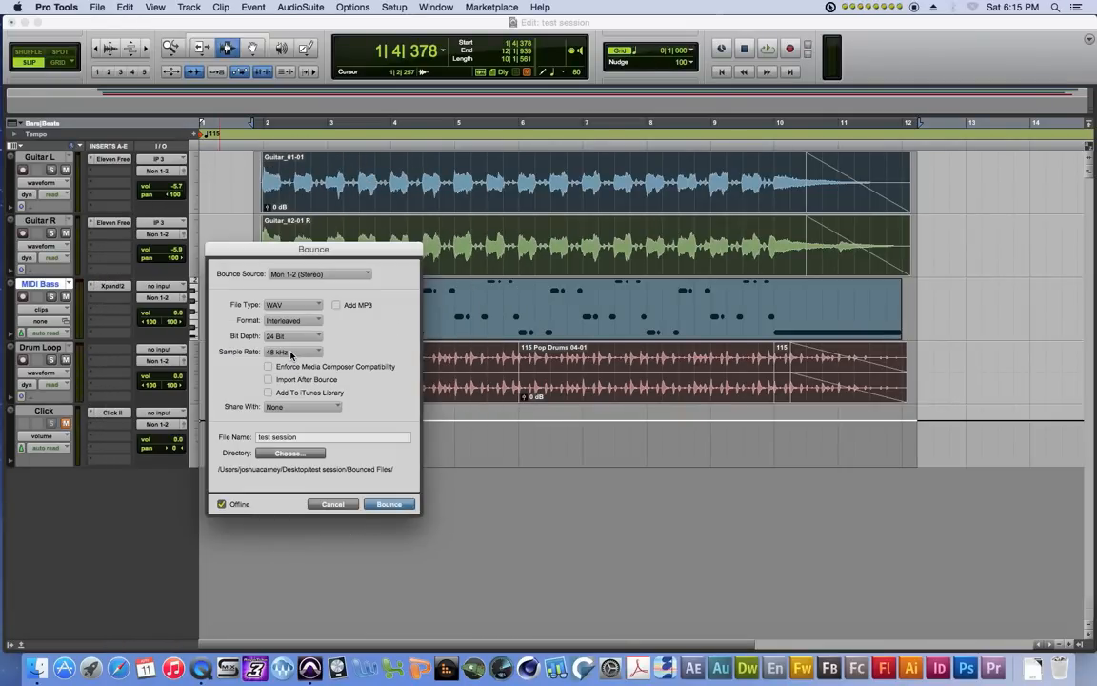
# - Name the bounce TEST DEMO and bounce it offline into the Bounced Files folder of the test session folder on the Desktop
pyautogui.moveTo(301, 438); pyautogui.dragTo(205, 427)
pyautogui.write('TEST DEMO')
pyautogui.click(282, 458)
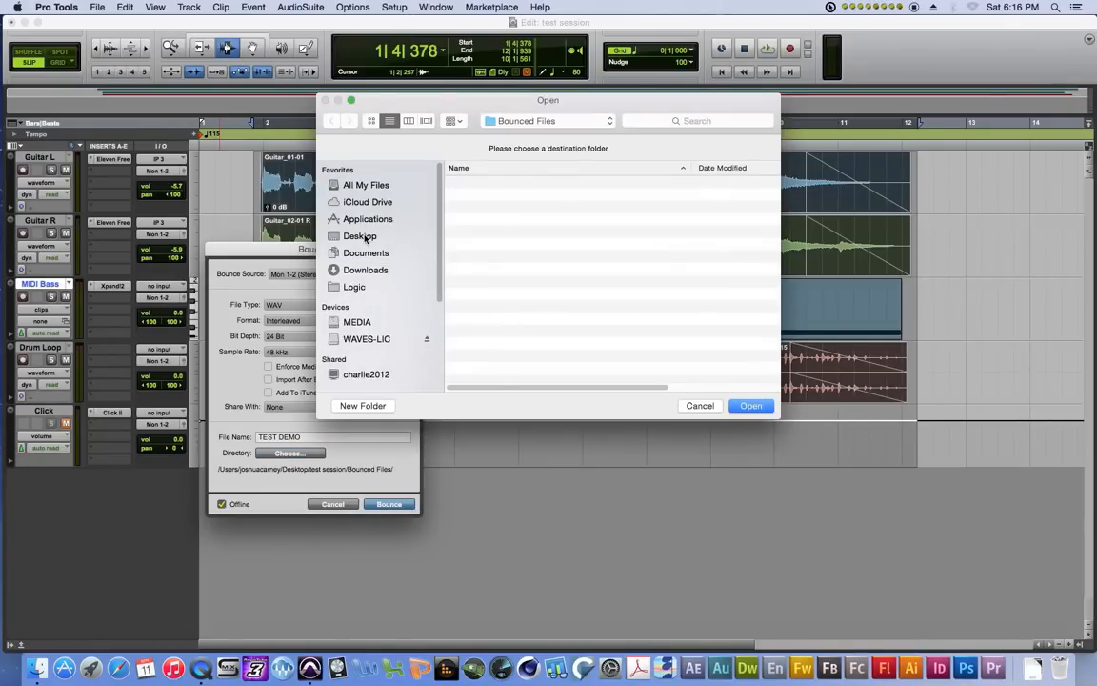
pyautogui.click(360, 235)
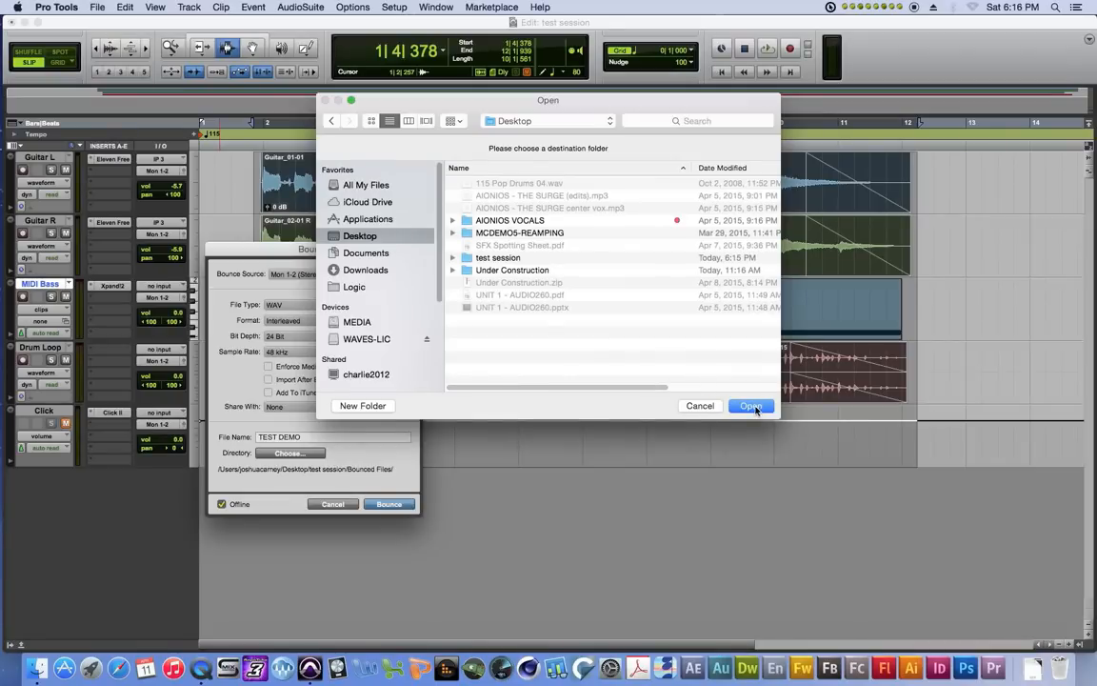
pyautogui.doubleClick(502, 261)
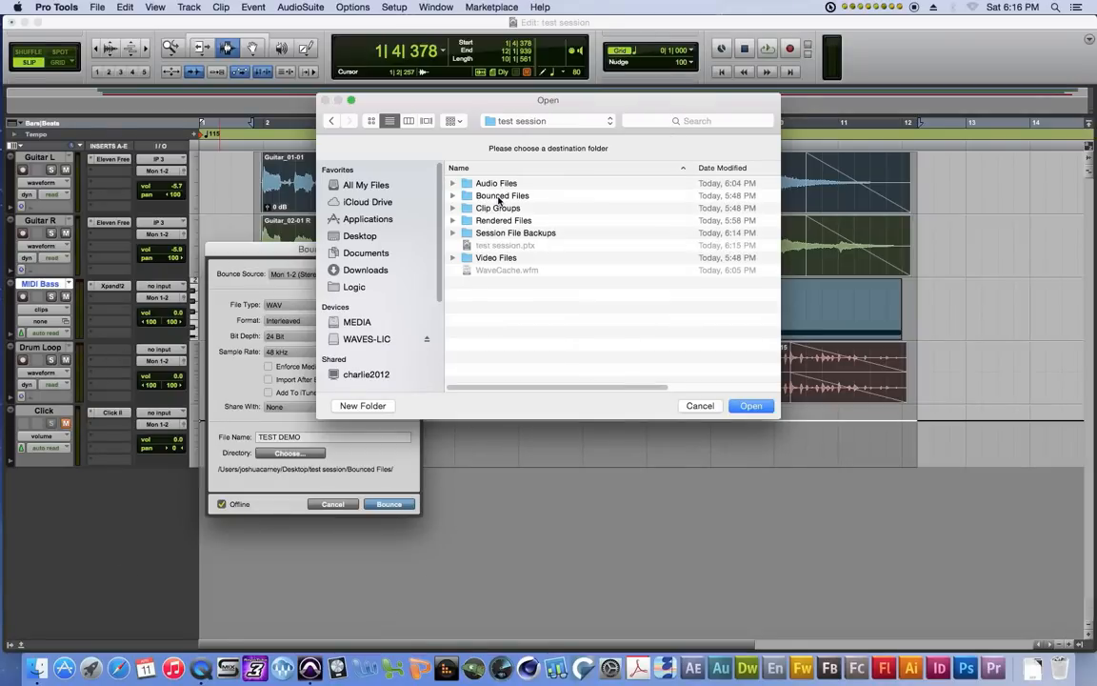
pyautogui.doubleClick(502, 196)
pyautogui.click(752, 408)
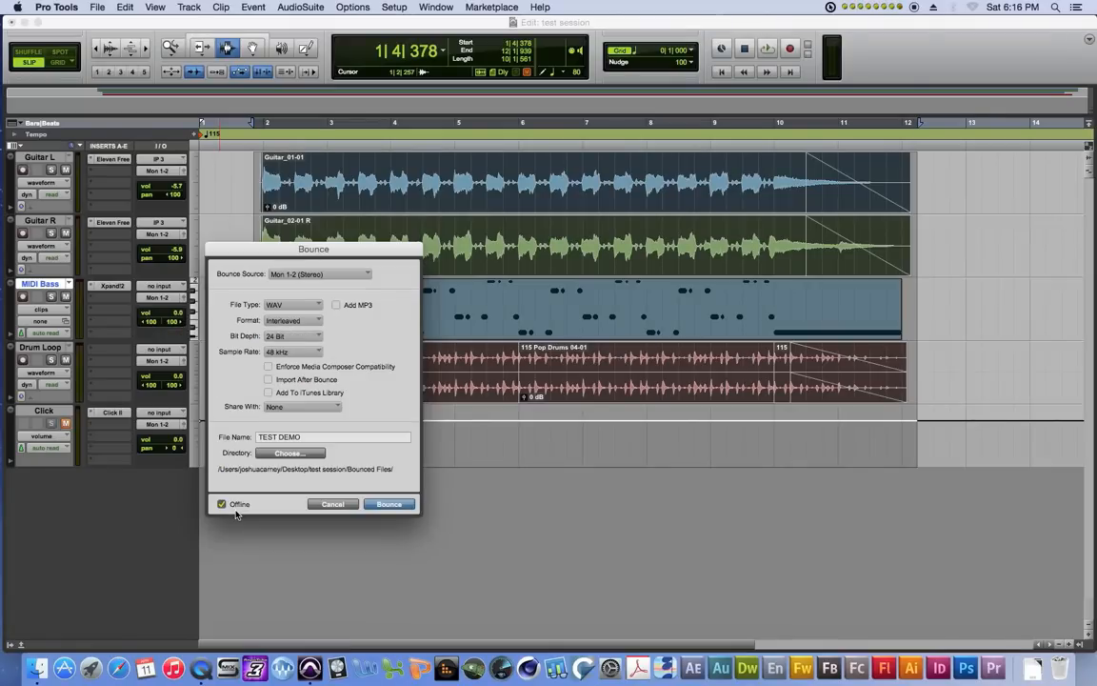
pyautogui.click(387, 504)
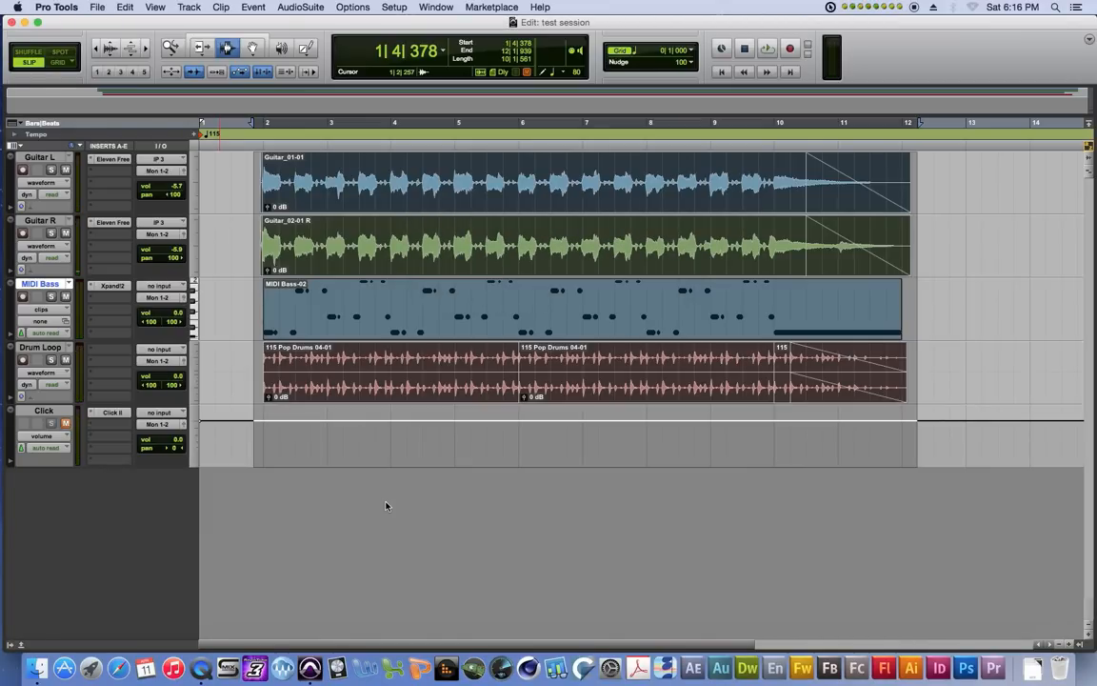
# - Minimize the session window and open the Bounced Files folder inside the test session folder in Finder
pyautogui.click(24, 22)
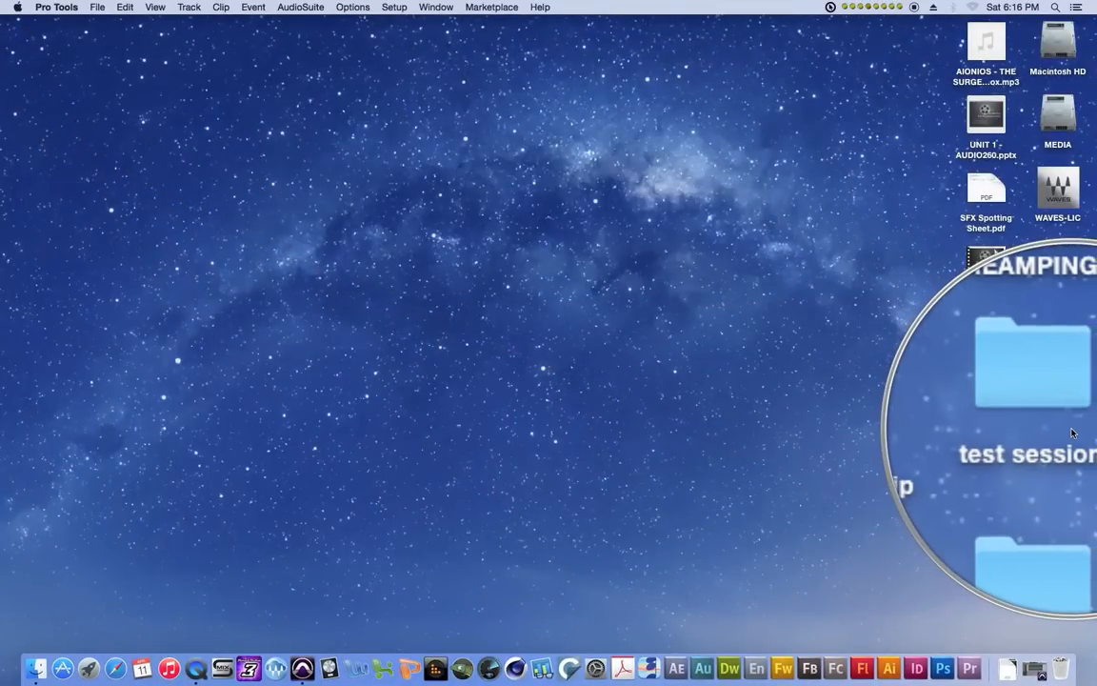
pyautogui.click(1058, 412)
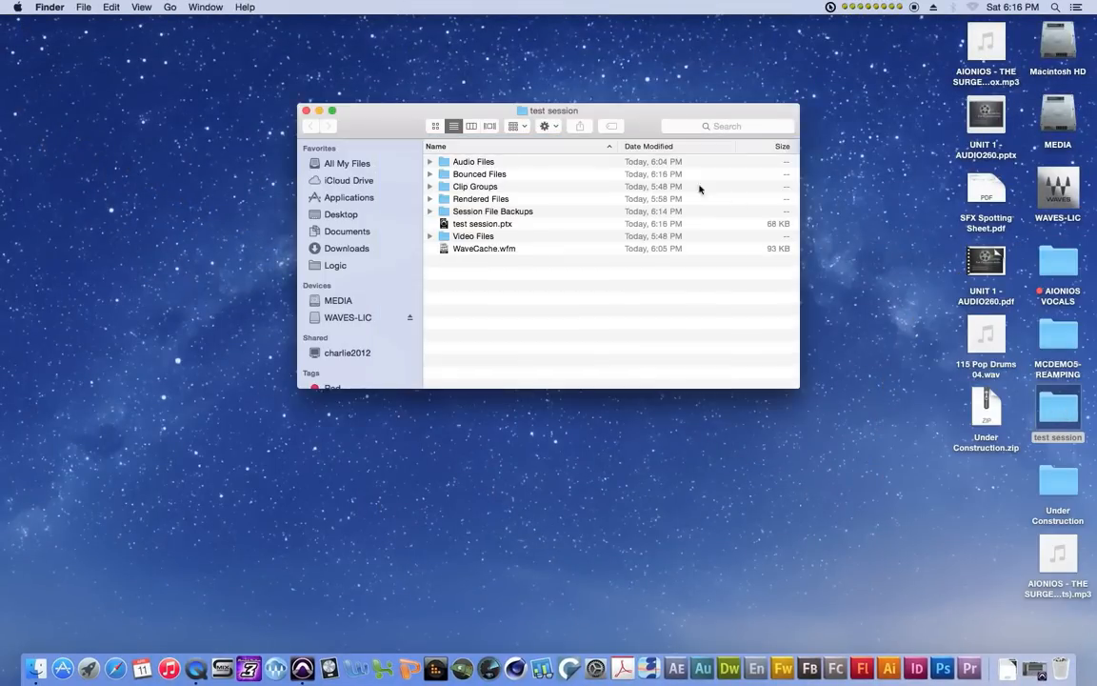
pyautogui.moveTo(645, 112); pyautogui.dragTo(563, 140)
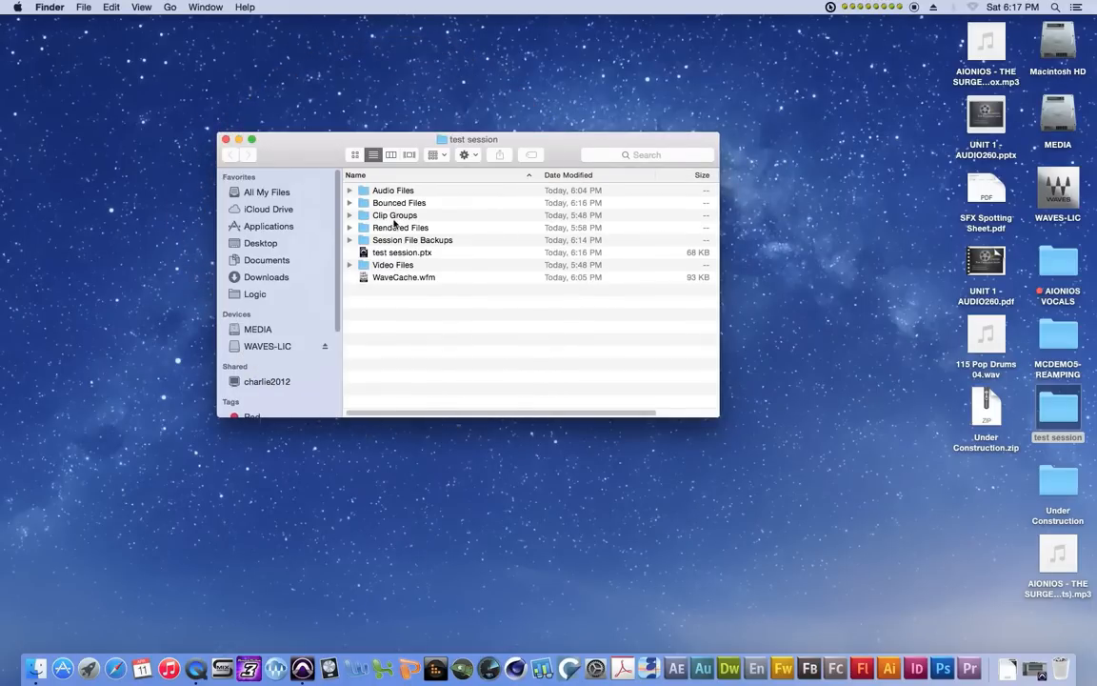
pyautogui.doubleClick(392, 202)
# - Preview TEST DEMO.wav with Quick Look through to its end and go back to the test session folder
pyautogui.click(401, 192)
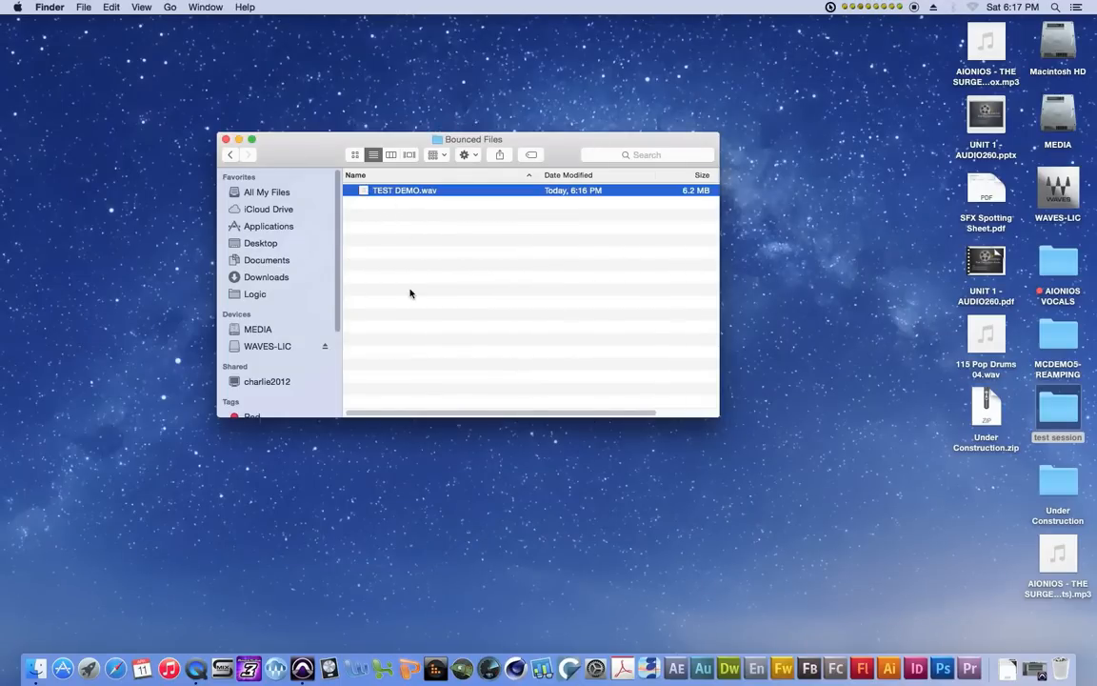
pyautogui.press('space')
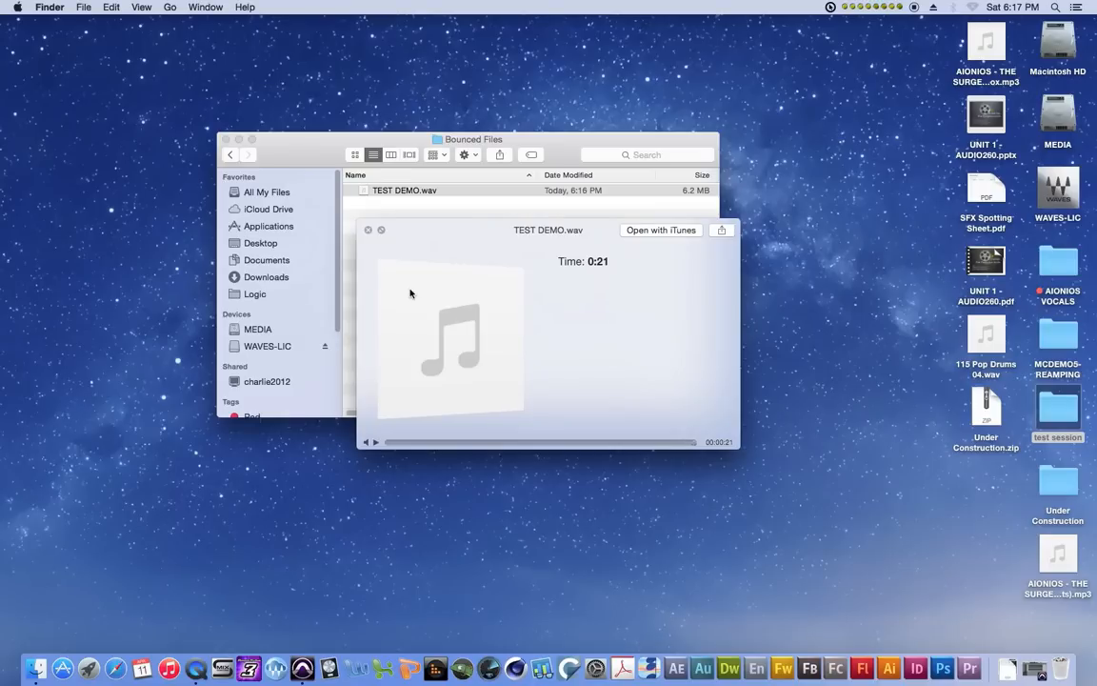
pyautogui.press('space')
pyautogui.click(410, 296)
pyautogui.click(229, 155)
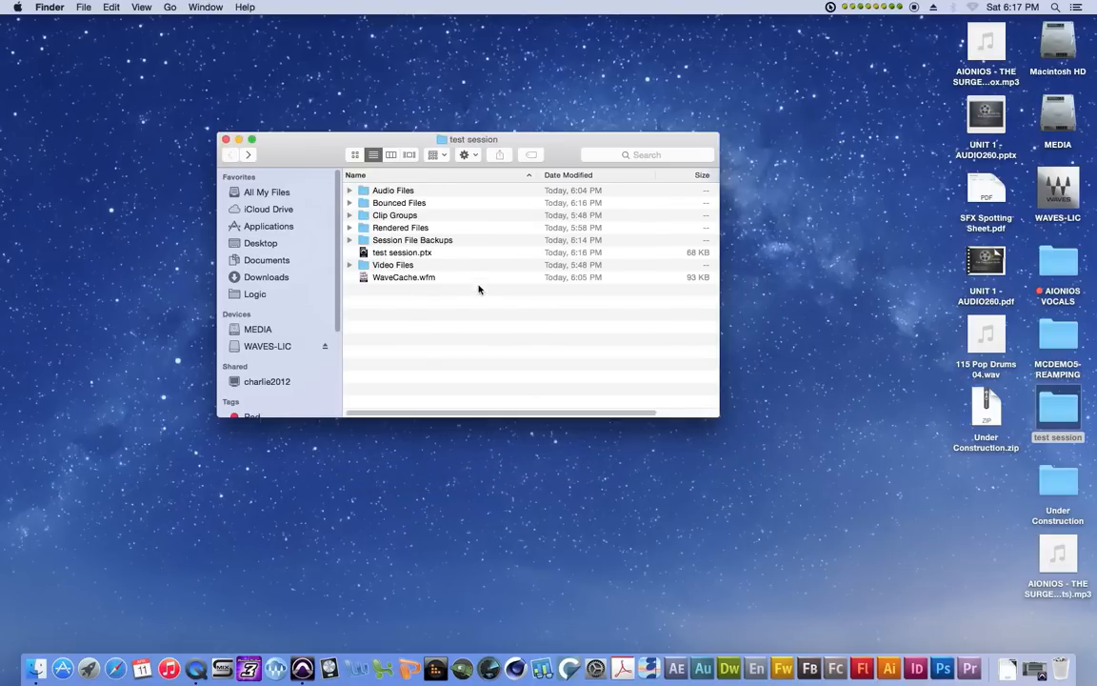